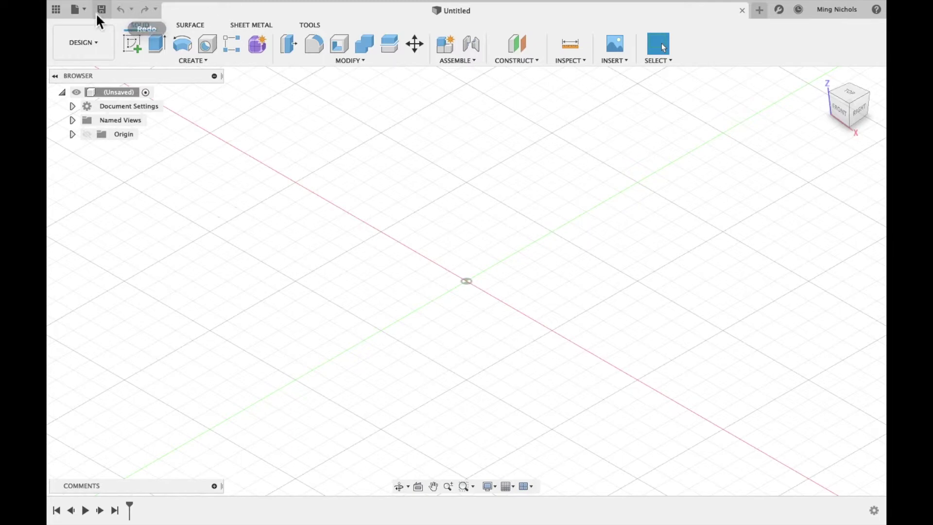
- Show the Data Panel, browse to 9TBEN 2020 > Learn Fusion 360 in 30 days, and right-click the Lego design
{"action": "left_click", "coordinate": [56, 10]}
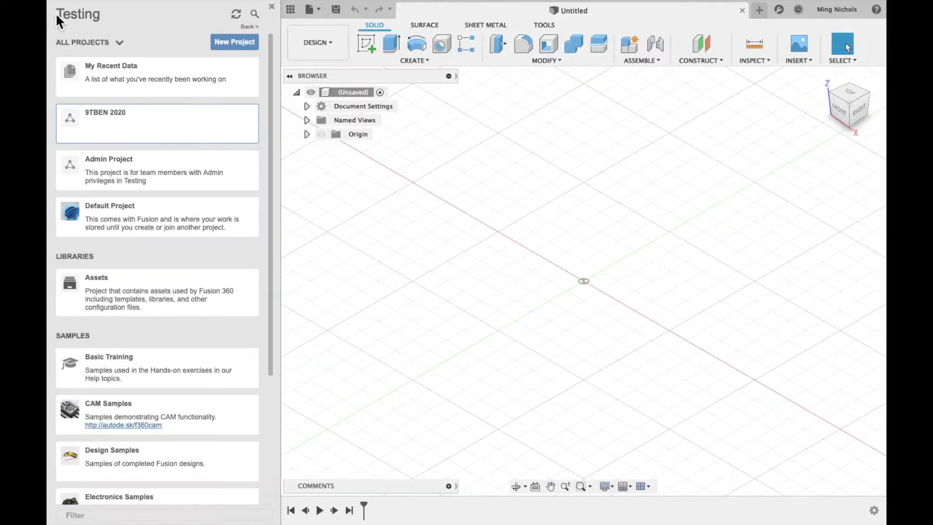
{"action": "left_click", "coordinate": [290, 14]}
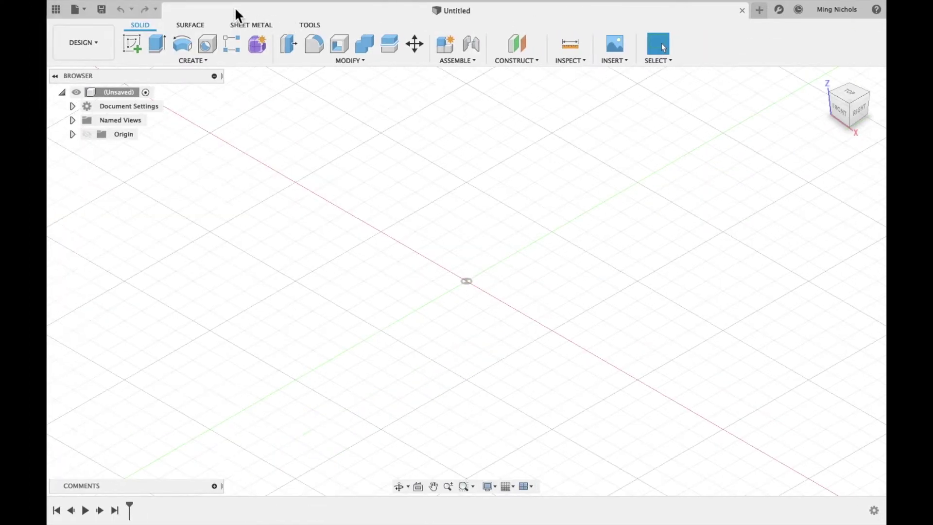
{"action": "left_click", "coordinate": [54, 14]}
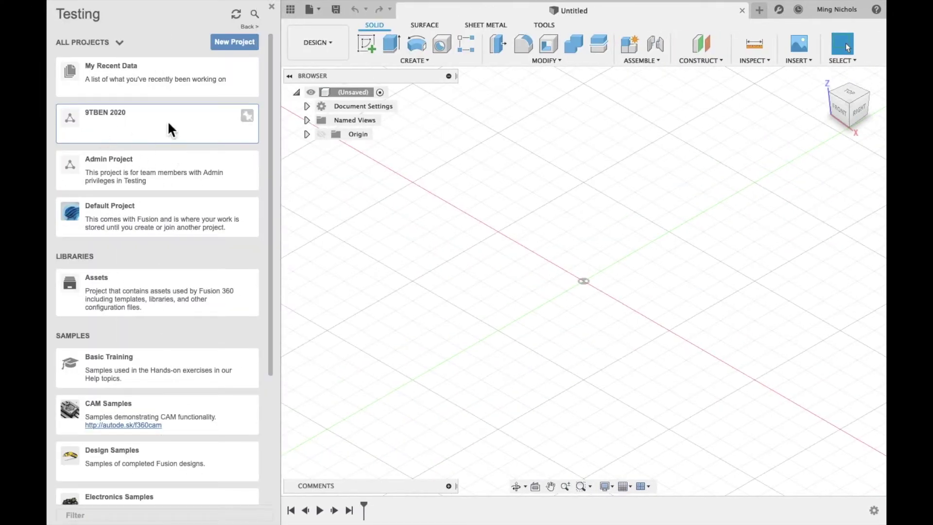
{"action": "left_click", "coordinate": [104, 118]}
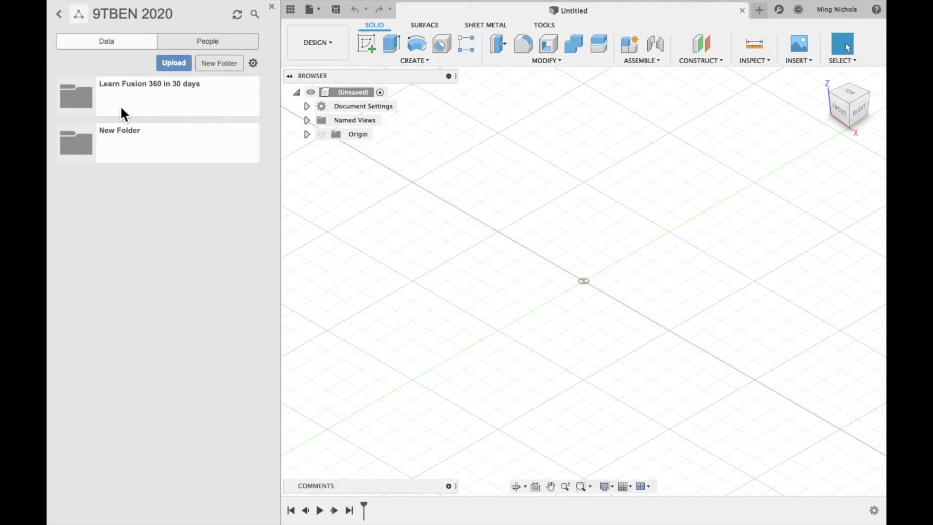
{"action": "left_click", "coordinate": [174, 97]}
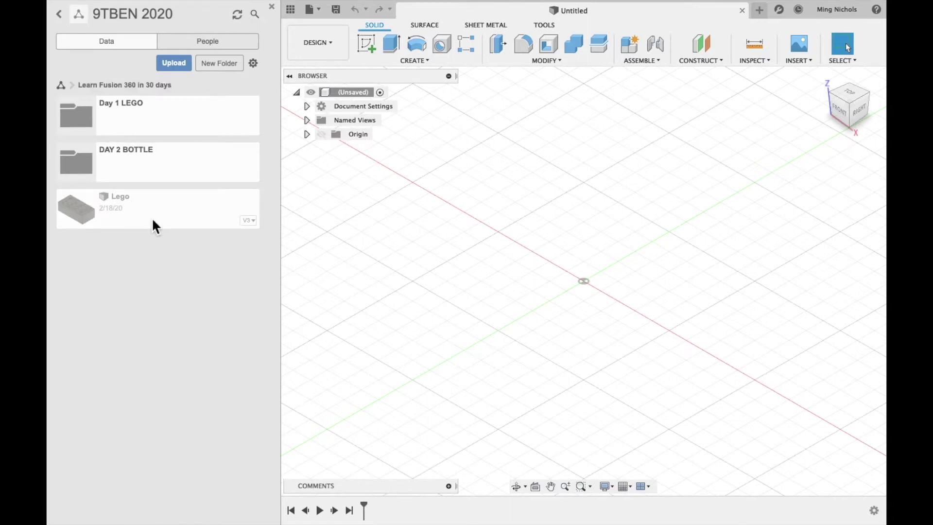
{"action": "right_click", "coordinate": [152, 217]}
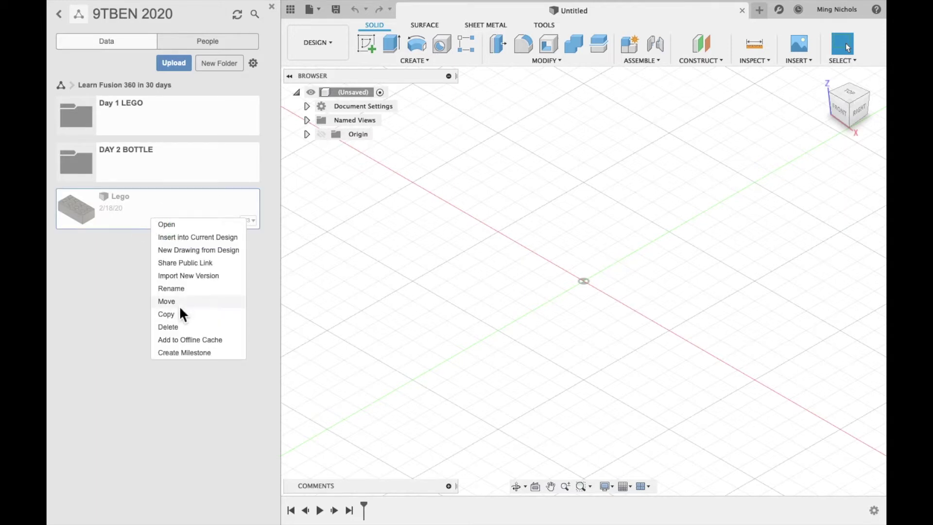
- Move the Lego design from the course folder into the Day 1 LEGO folder
{"action": "left_click", "coordinate": [179, 304]}
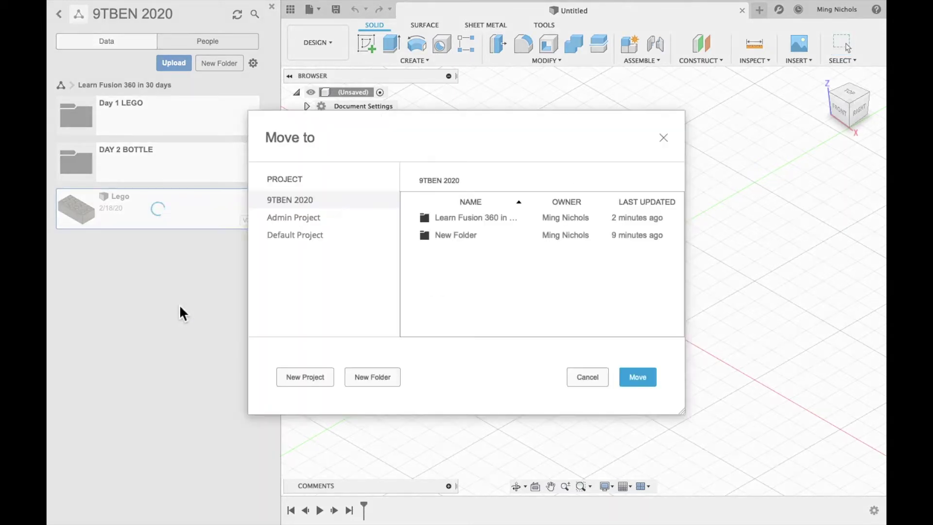
{"action": "left_click", "coordinate": [474, 219]}
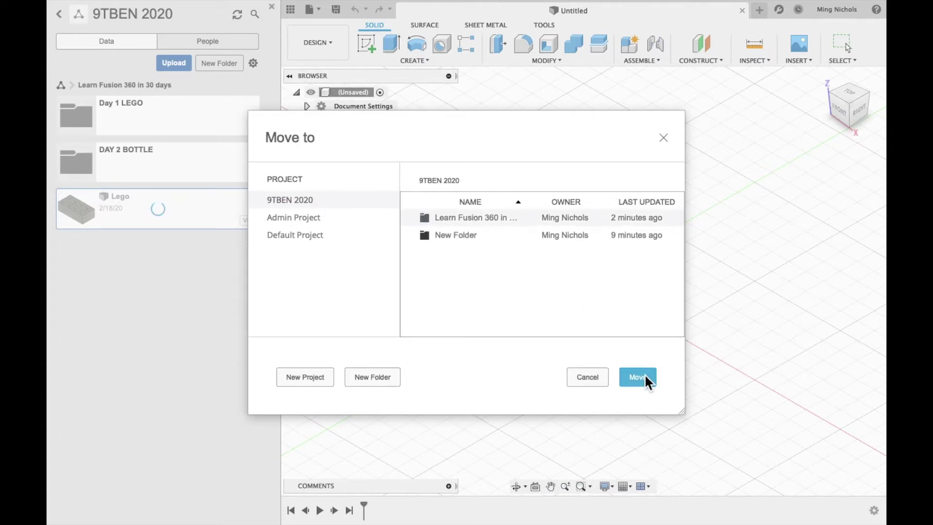
{"action": "left_click", "coordinate": [479, 220]}
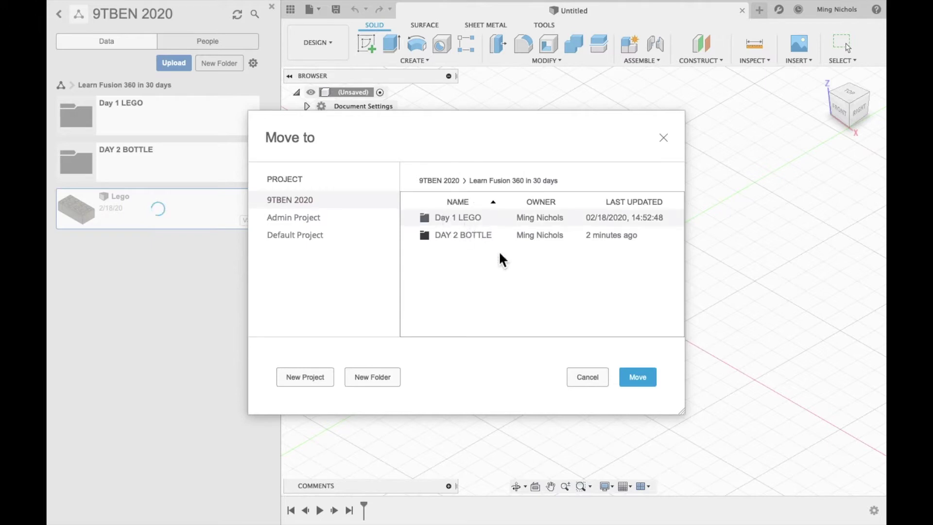
{"action": "left_click", "coordinate": [644, 378]}
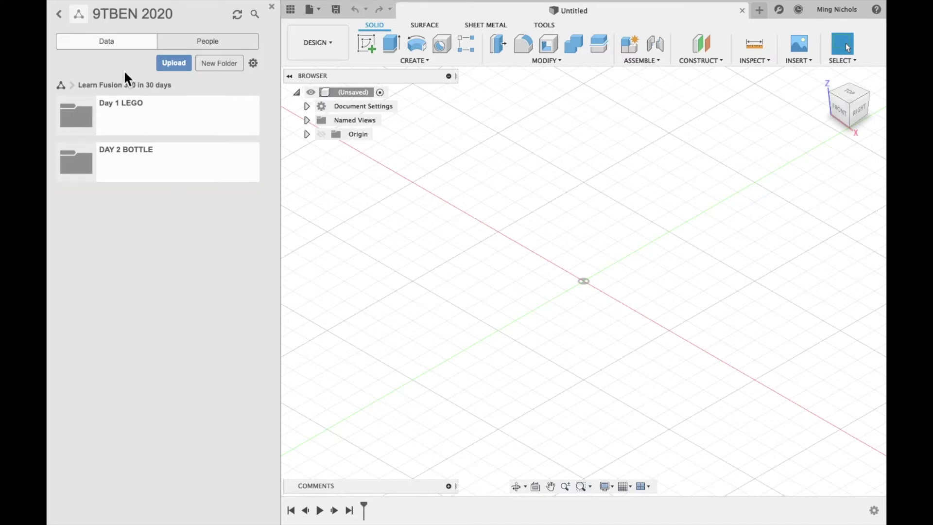
- Check Day 1 LEGO, then return to the 9TBEN 2020 > Learn Fusion 360 in 30 days folder
{"action": "left_click", "coordinate": [146, 119]}
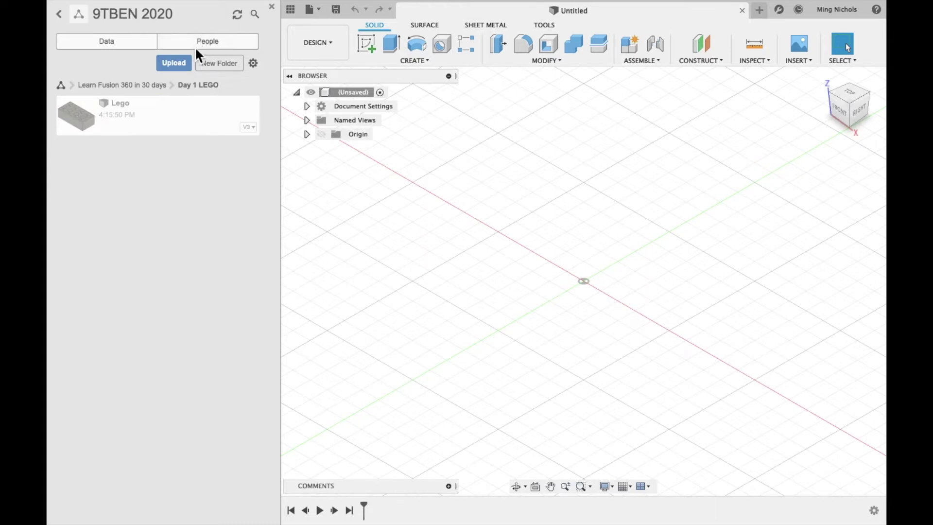
{"action": "left_click", "coordinate": [59, 15]}
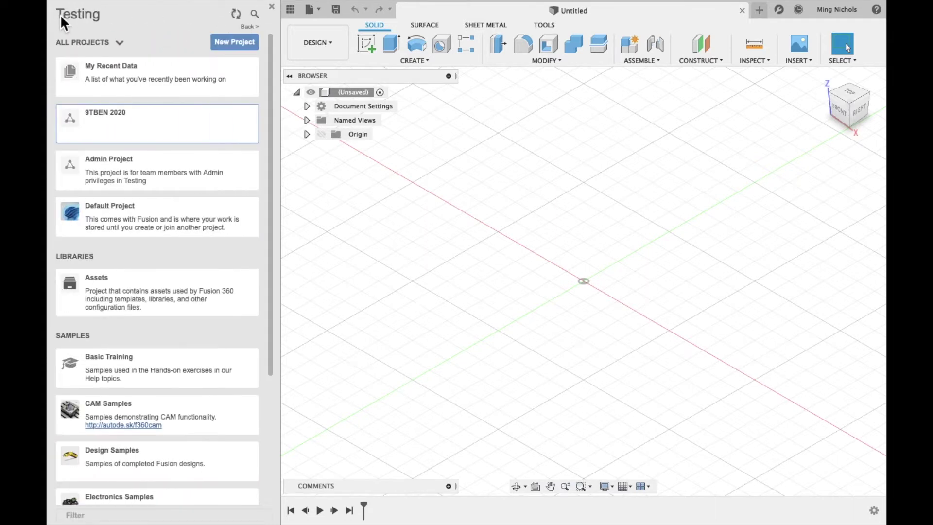
{"action": "left_click", "coordinate": [180, 142]}
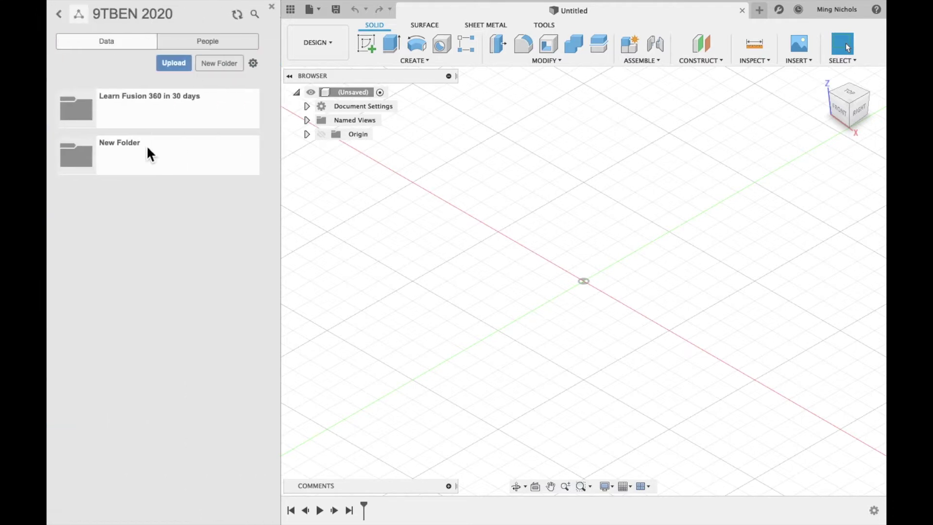
{"action": "left_click", "coordinate": [173, 105]}
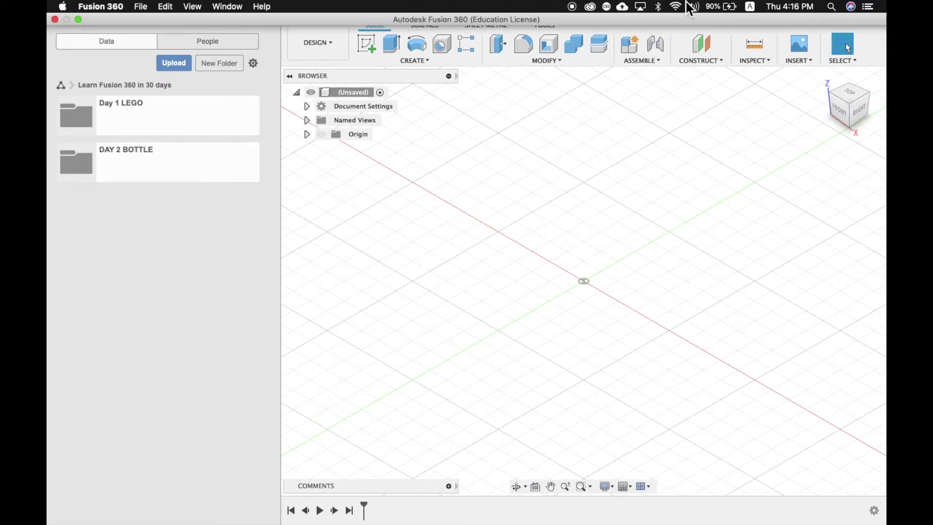
- Create a new component through Assemble > New Component and name it 'Milk Bottle'
{"action": "left_click", "coordinate": [573, 11]}
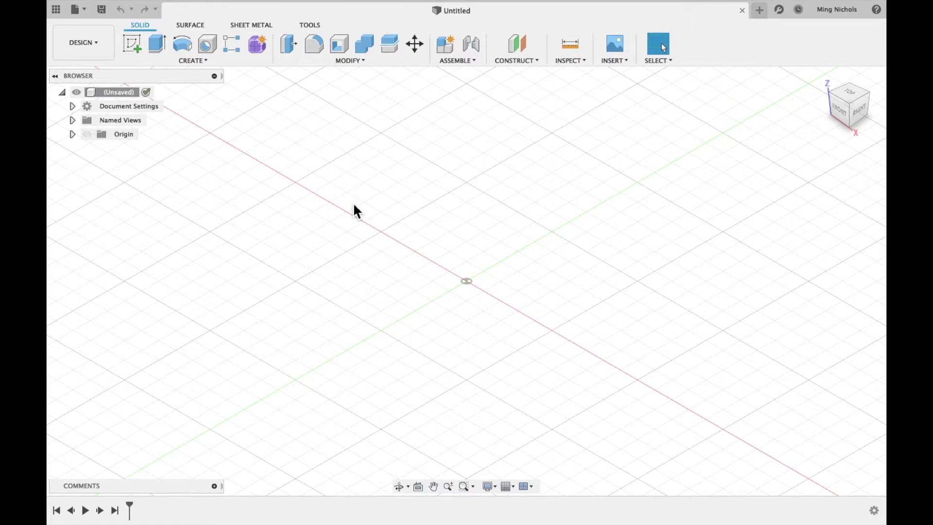
{"action": "left_click", "coordinate": [464, 60]}
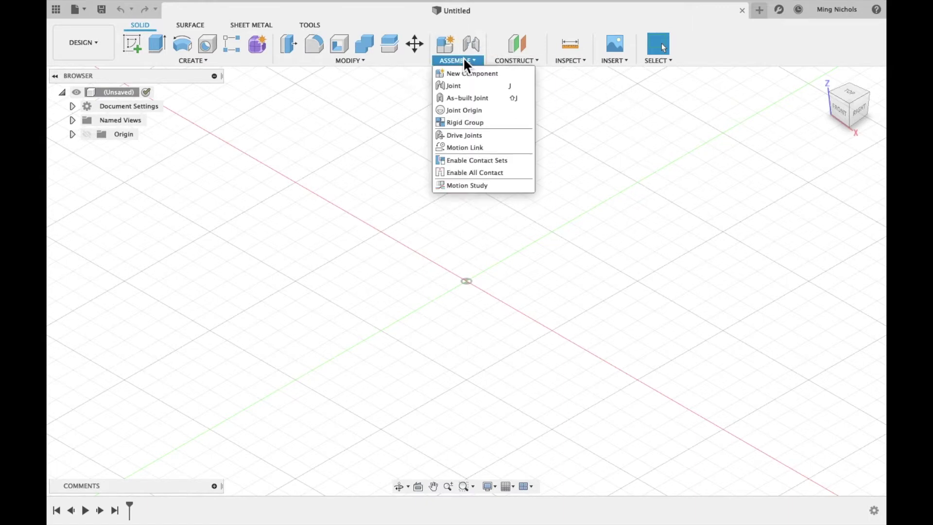
{"action": "left_click", "coordinate": [484, 77]}
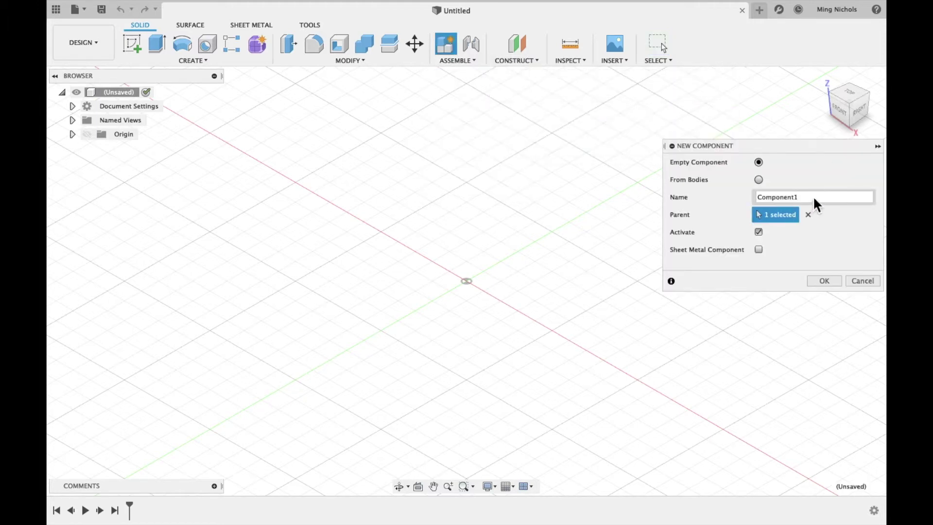
{"action": "left_click_drag", "start_coordinate": [813, 196], "coordinate": [759, 199]}
{"action": "type", "text": "Milk Bottle"}
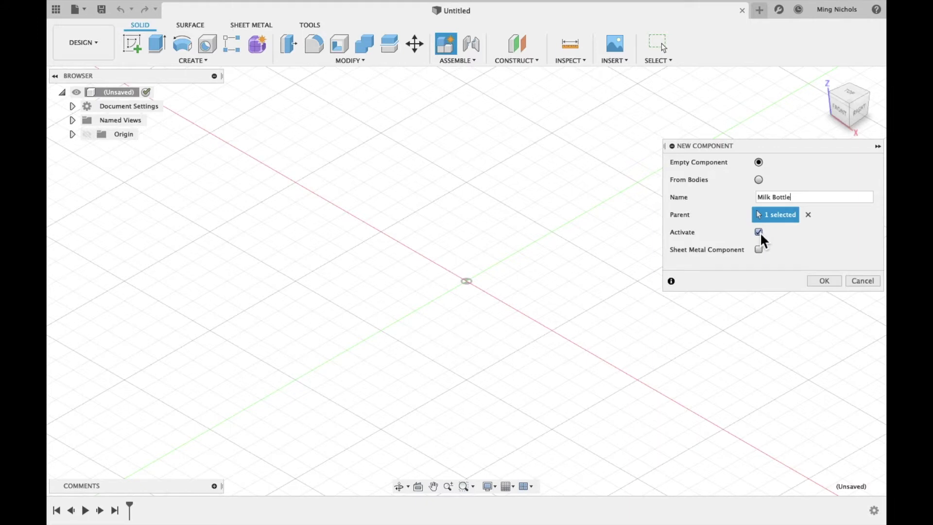
{"action": "left_click", "coordinate": [820, 282]}
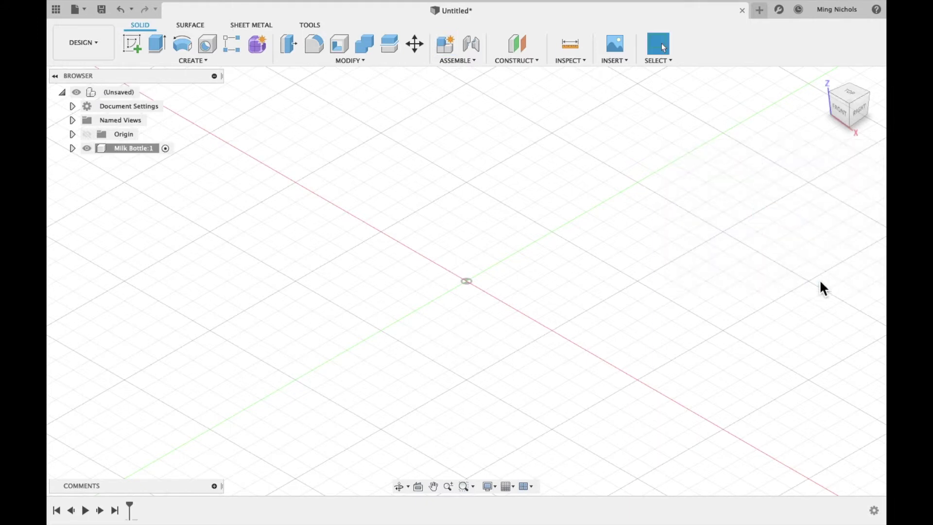
- Insert milk bottle.png from the computer as a canvas on the XZ plane and adjust its position
{"action": "left_click", "coordinate": [614, 62]}
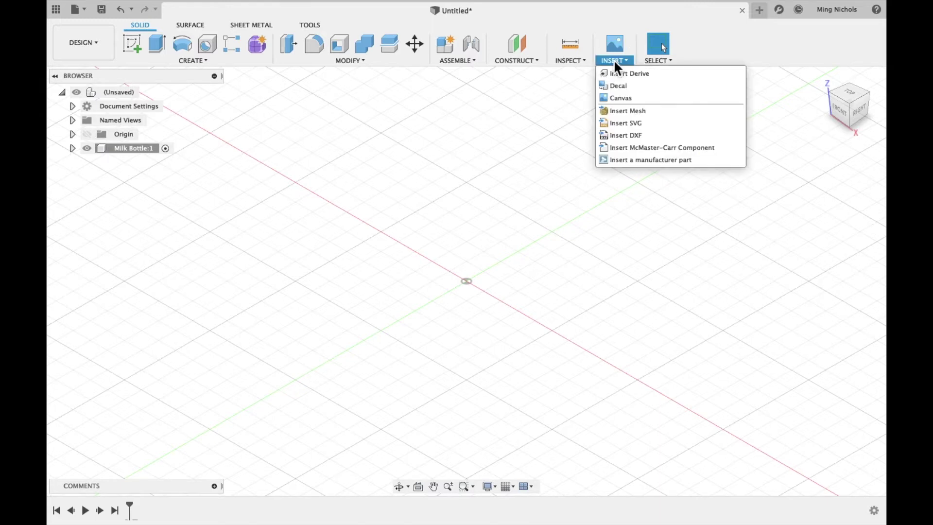
{"action": "left_click", "coordinate": [627, 98]}
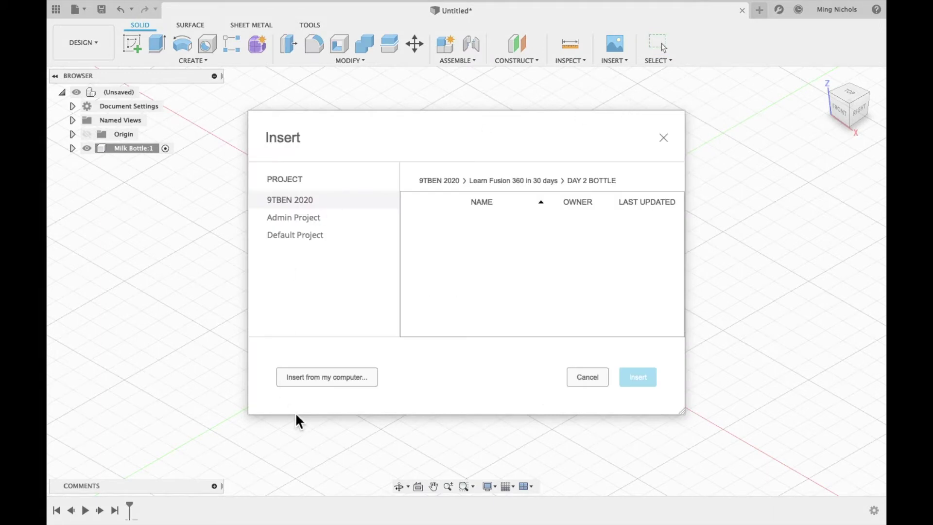
{"action": "left_click", "coordinate": [334, 375]}
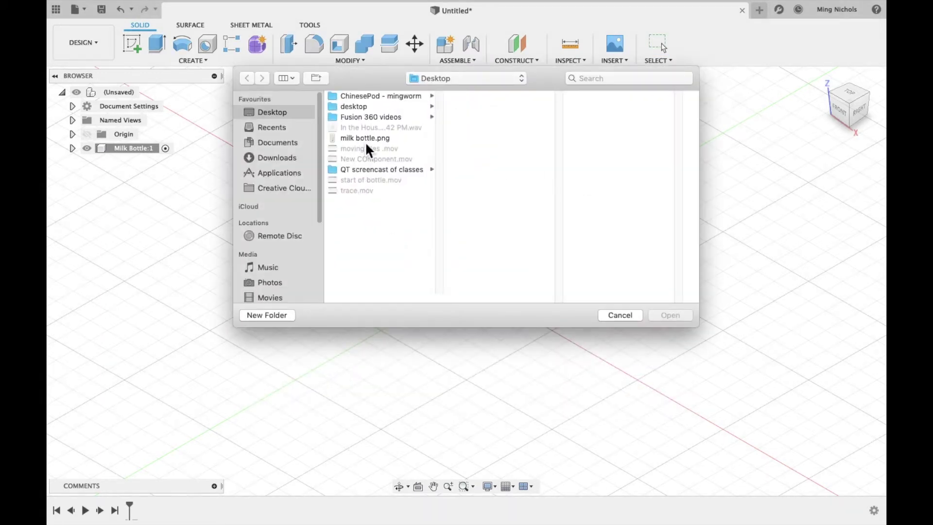
{"action": "double_click", "coordinate": [366, 142]}
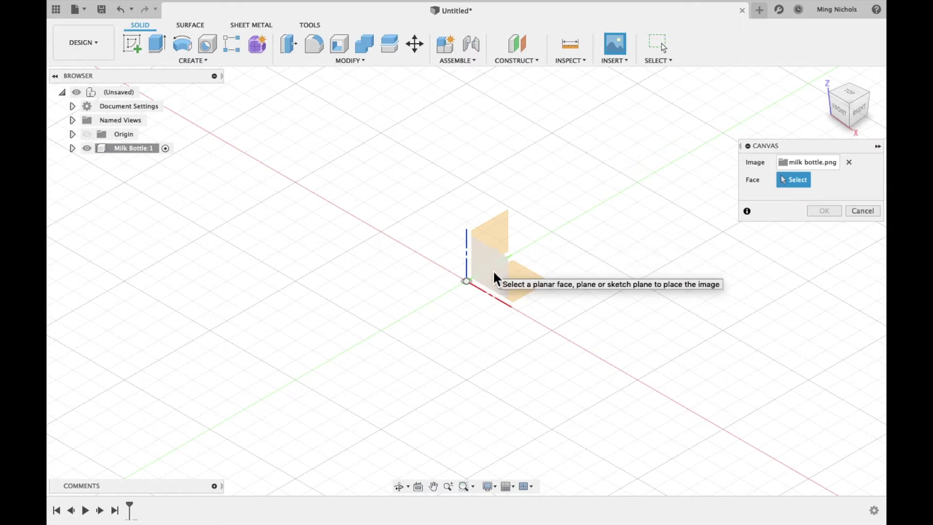
{"action": "left_click", "coordinate": [493, 272]}
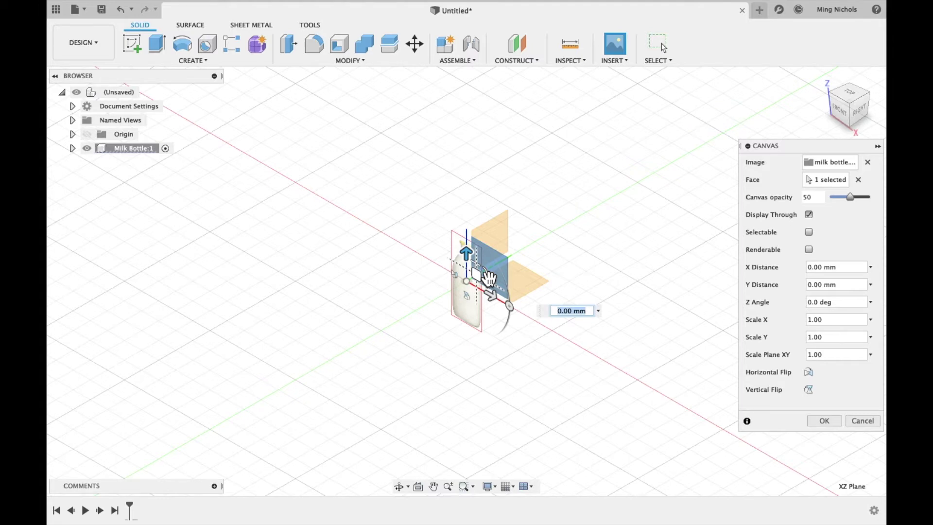
{"action": "mouse_move", "coordinate": [488, 278]}
{"action": "left_mouse_down"}
{"action": "mouse_move", "coordinate": [474, 282]}
{"action": "mouse_move", "coordinate": [486, 275]}
{"action": "left_mouse_up"}
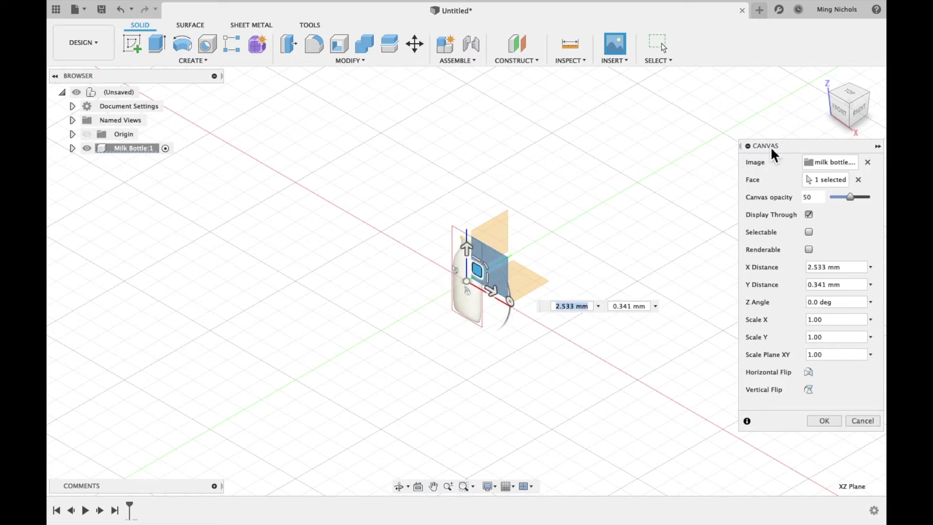
- Switch to the front view, expand the Milk Bottle component's canvases, and finish placing the canvas
{"action": "left_click", "coordinate": [843, 119]}
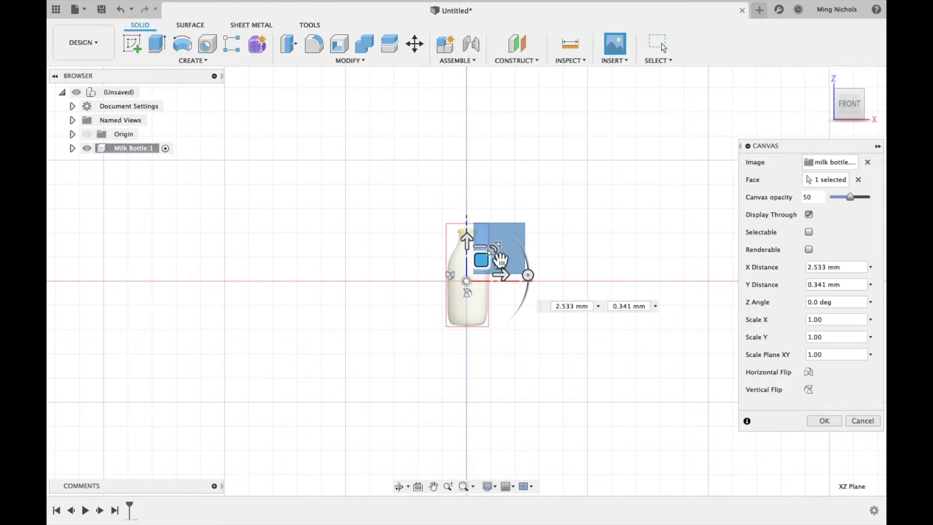
{"action": "left_click", "coordinate": [72, 148]}
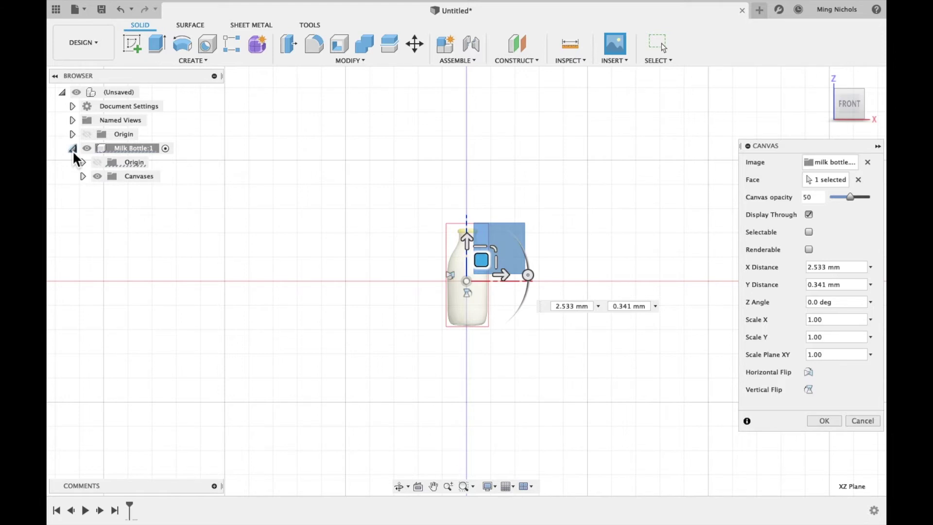
{"action": "left_click", "coordinate": [83, 176]}
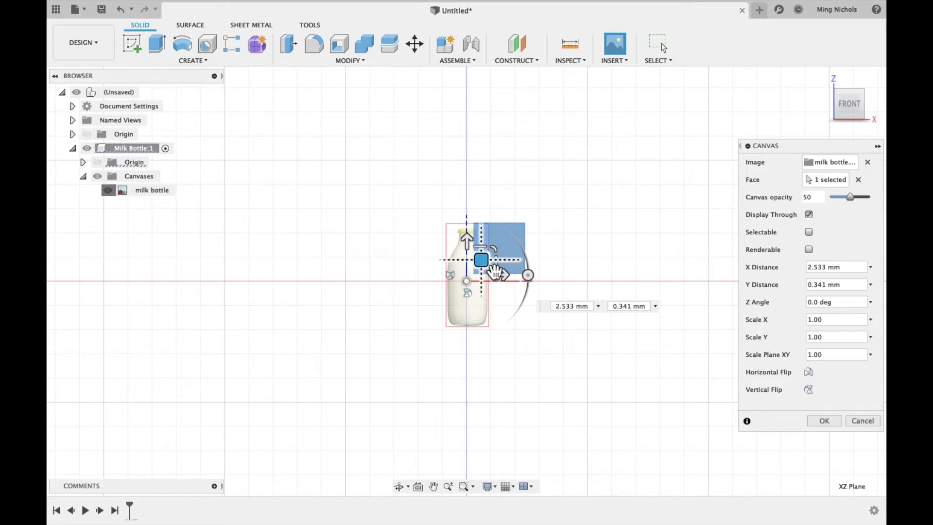
{"action": "key", "text": "Return"}
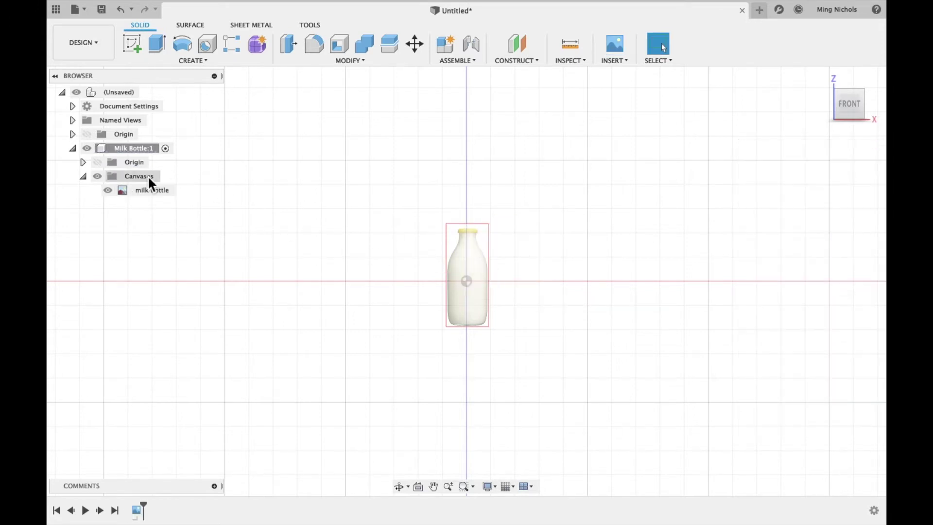
- Calibrate the milk bottle canvas by picking the bottle's bottom and top points as the height span
{"action": "right_click", "coordinate": [146, 191]}
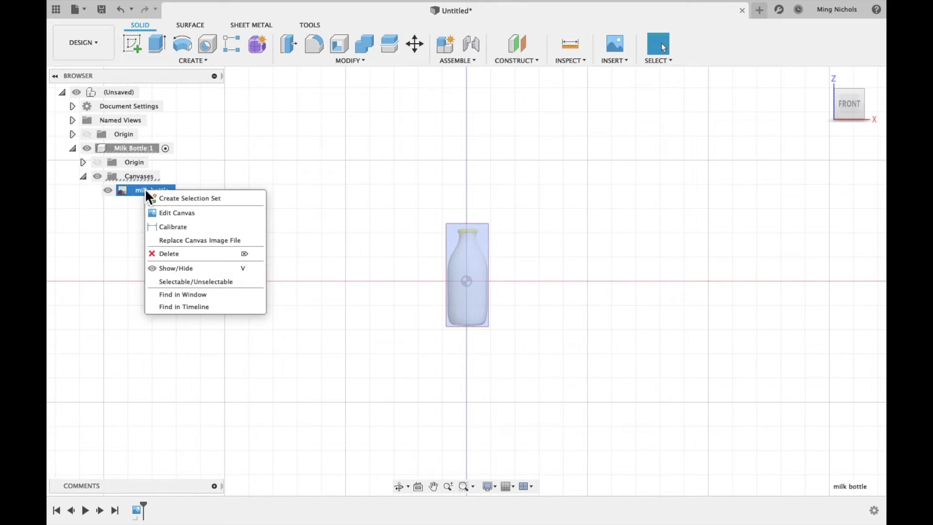
{"action": "left_click", "coordinate": [185, 227]}
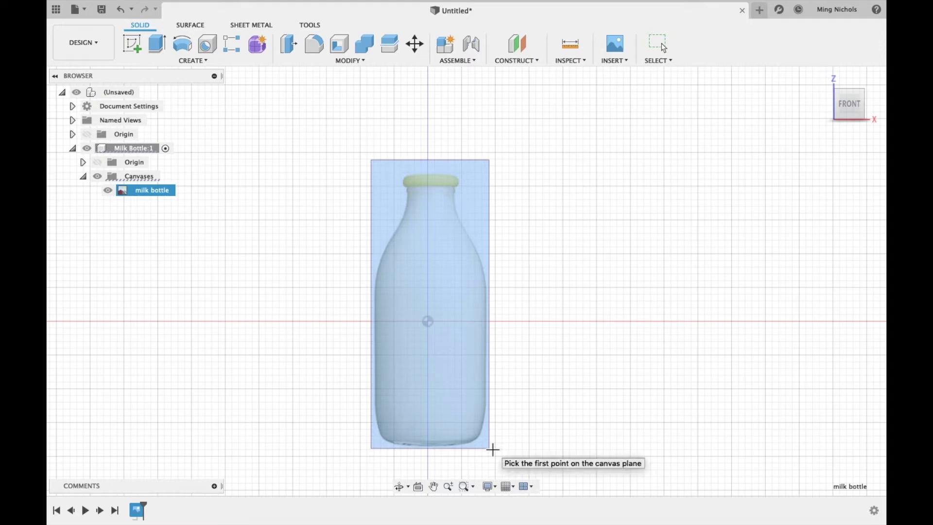
{"action": "left_click", "coordinate": [489, 446]}
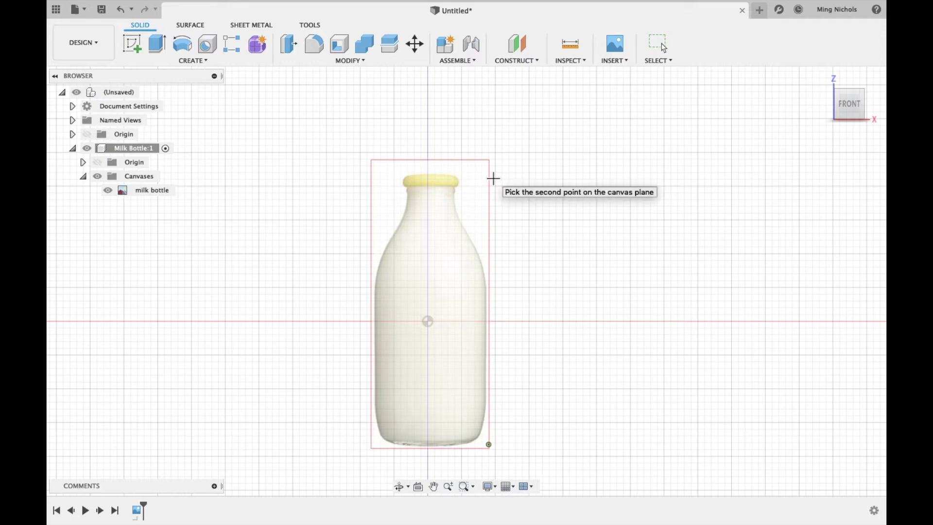
{"action": "left_click", "coordinate": [491, 173]}
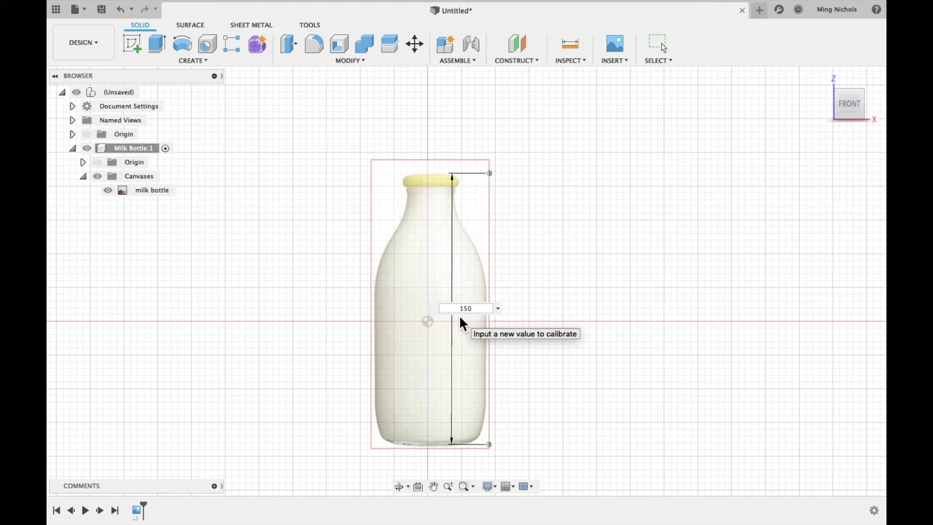
- Confirm the 150 mm calibration, fit the view, and set the ViewCube to the front view
{"action": "key", "text": "Return"}
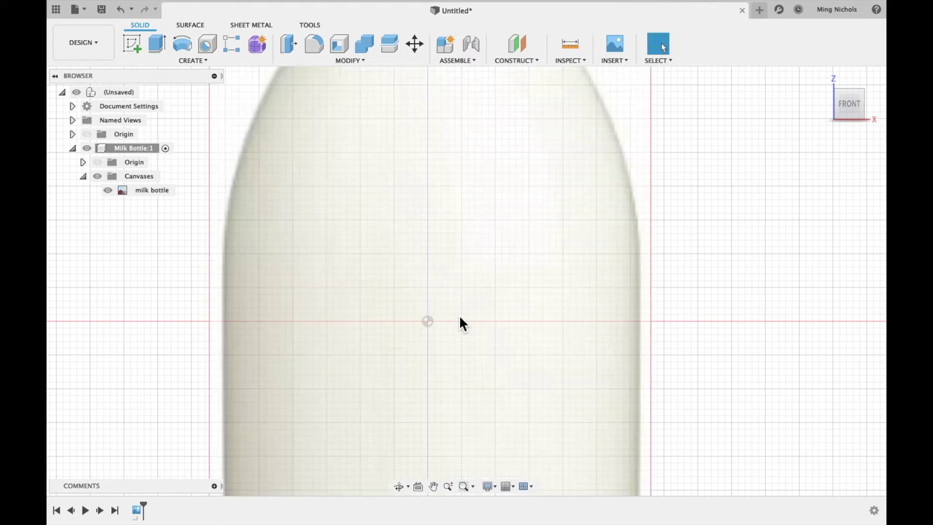
{"action": "key", "text": "F6"}
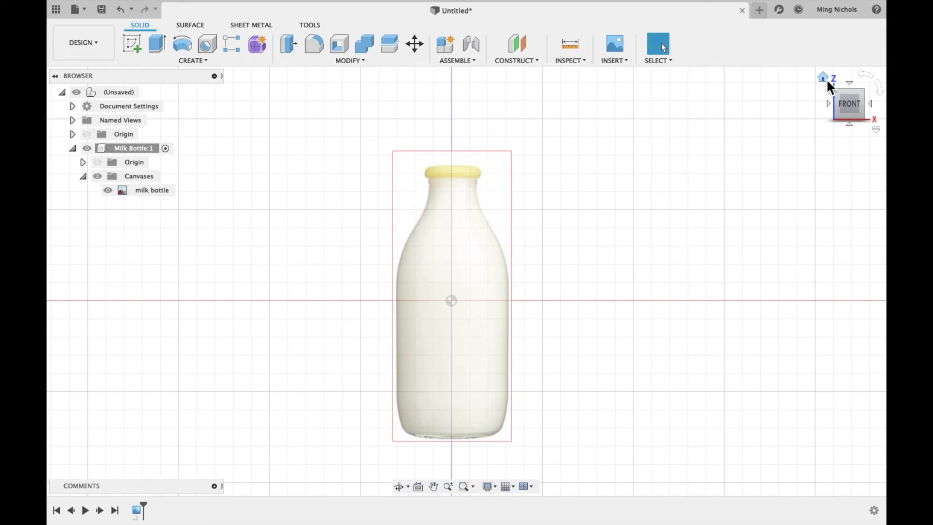
{"action": "left_click", "coordinate": [826, 79]}
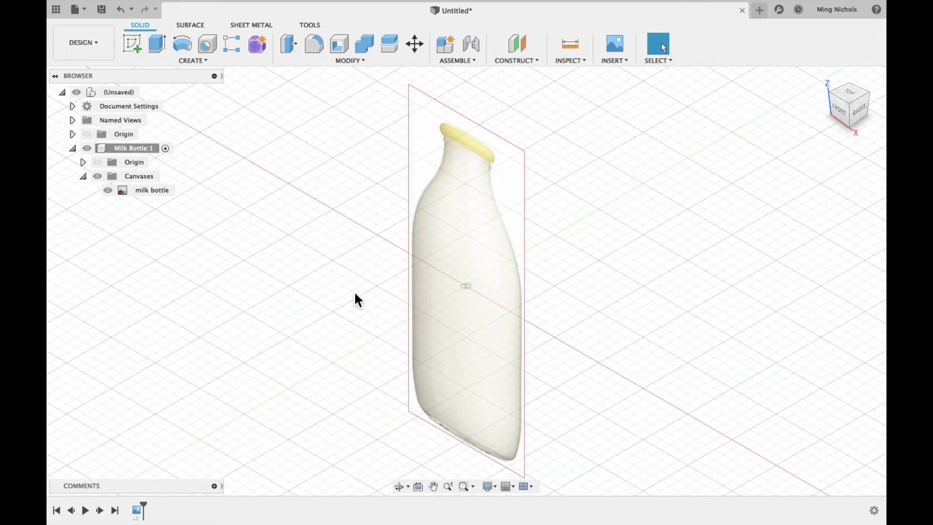
{"action": "left_click", "coordinate": [840, 109]}
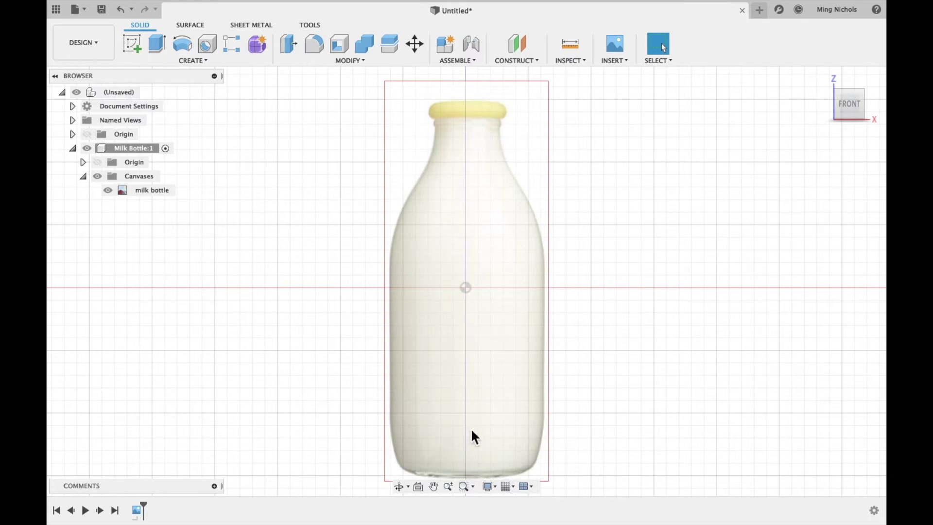
{"action": "left_click", "coordinate": [134, 44]}
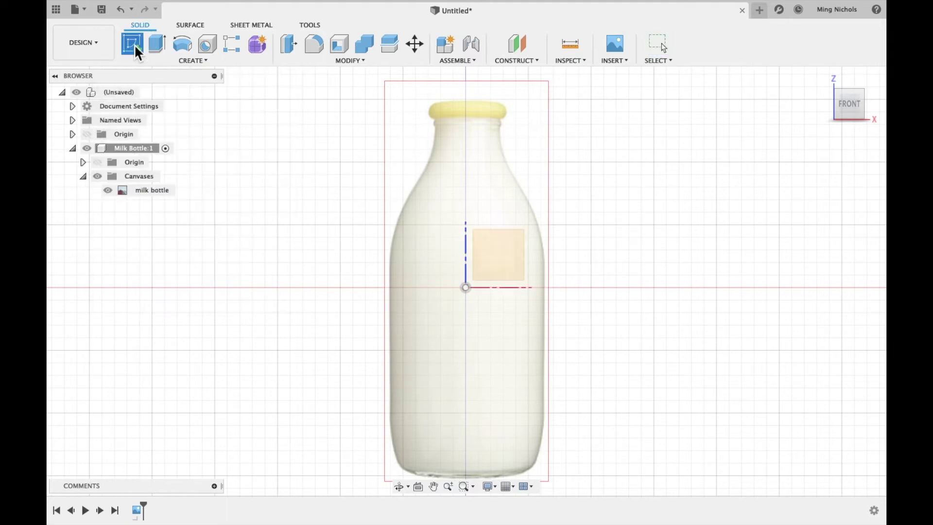
- Start a sketch on the XZ plane and draw a 150 mm vertical centre axis
{"action": "left_click", "coordinate": [500, 253]}
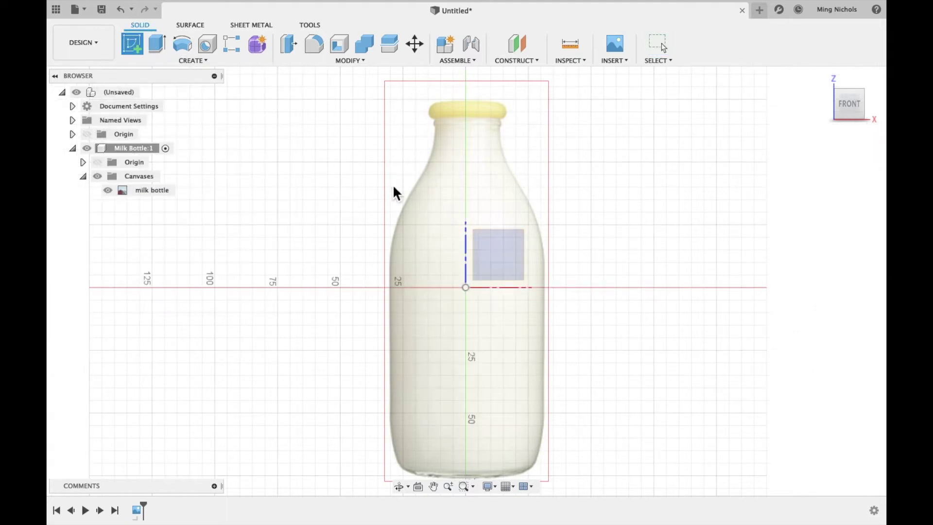
{"action": "left_click", "coordinate": [501, 255]}
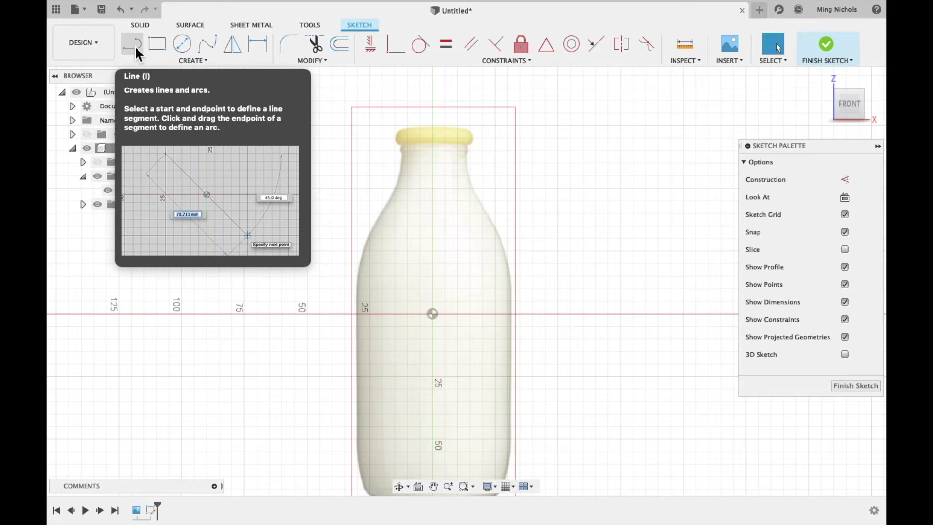
{"action": "left_click", "coordinate": [135, 45]}
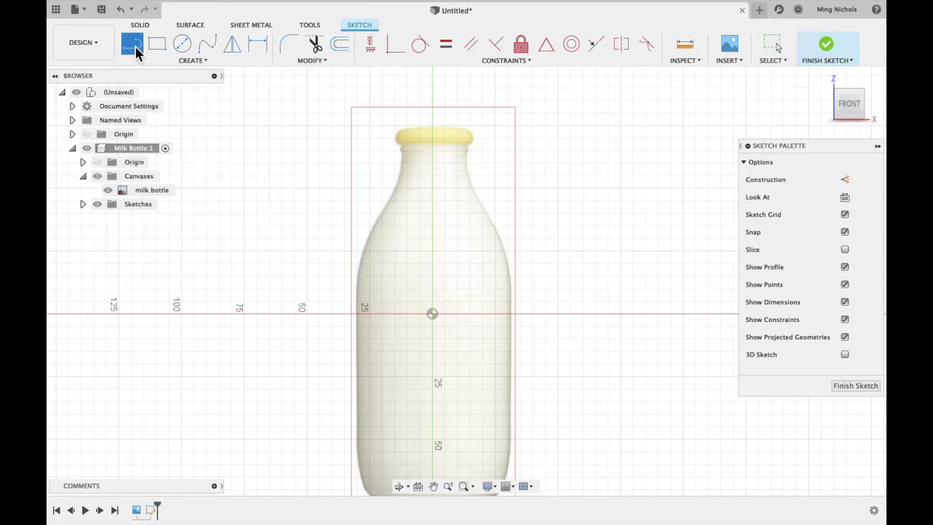
{"action": "left_click", "coordinate": [435, 127]}
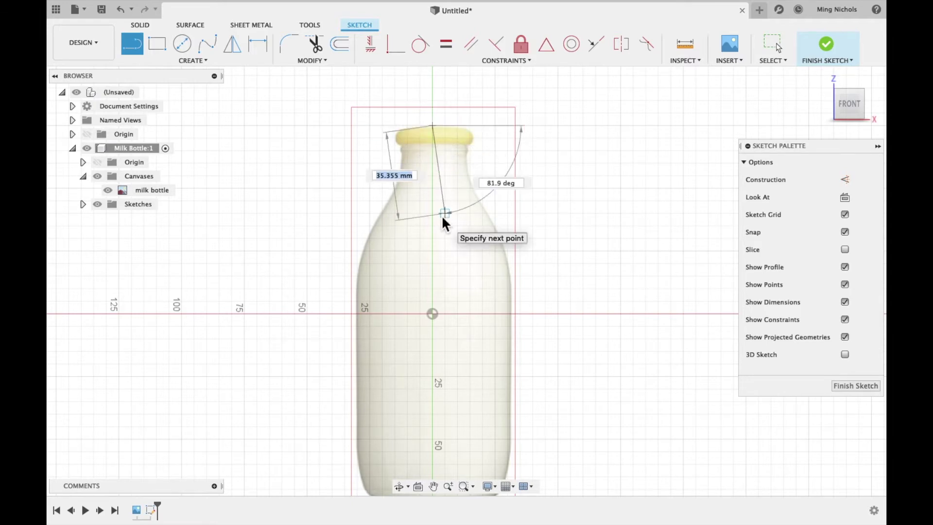
{"action": "scroll", "coordinate": [437, 432], "scroll_direction": "down", "scroll_amount": 2}
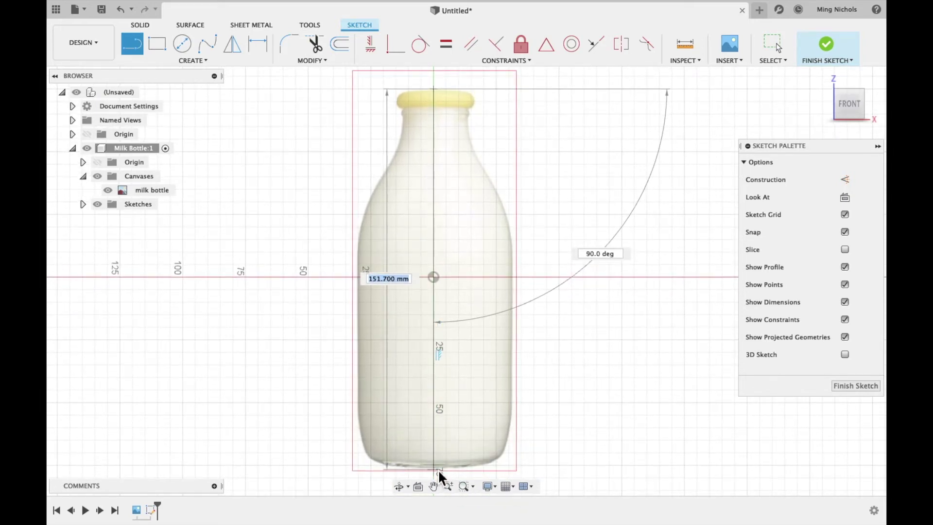
{"action": "scroll", "coordinate": [439, 476], "scroll_direction": "up", "scroll_amount": 1}
{"action": "scroll", "coordinate": [439, 471], "scroll_direction": "up", "scroll_amount": 2}
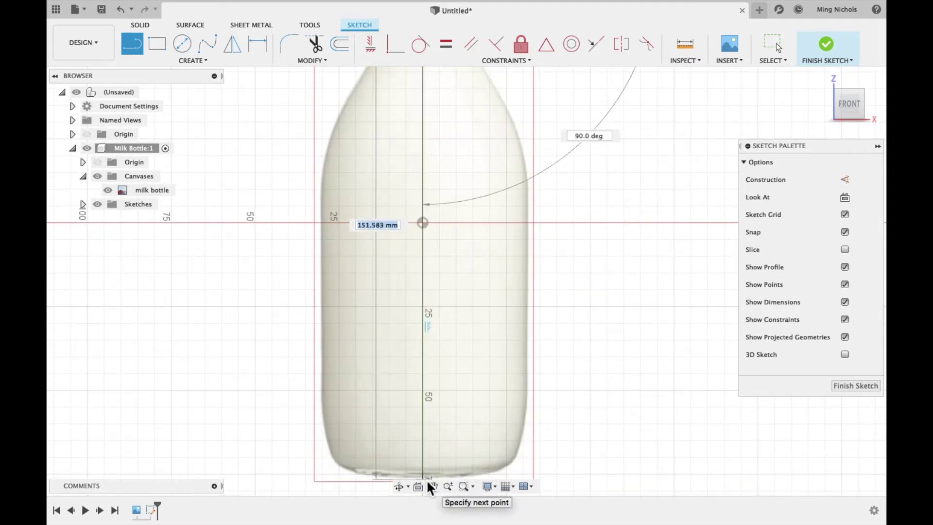
{"action": "left_click", "coordinate": [430, 482]}
{"action": "scroll", "coordinate": [430, 488], "scroll_direction": "up", "scroll_amount": 1}
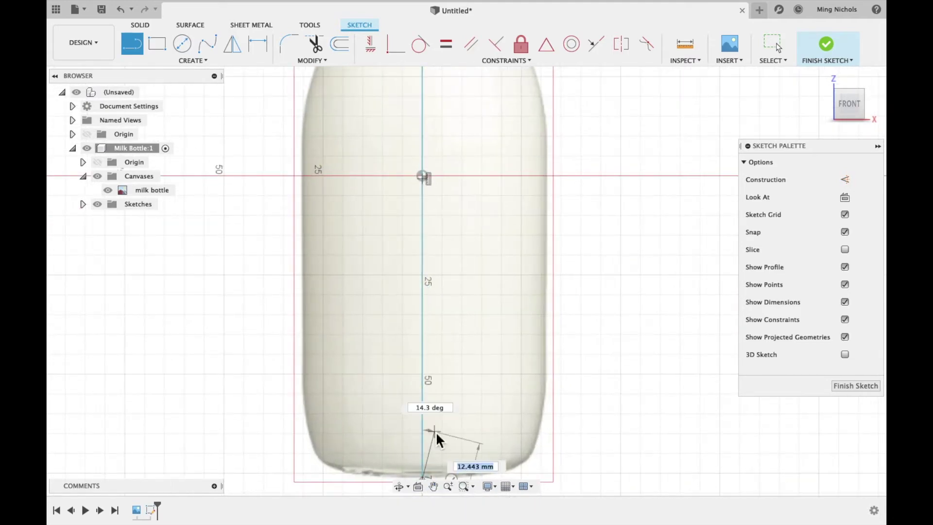
{"action": "scroll", "coordinate": [436, 431], "scroll_direction": "down", "scroll_amount": 3}
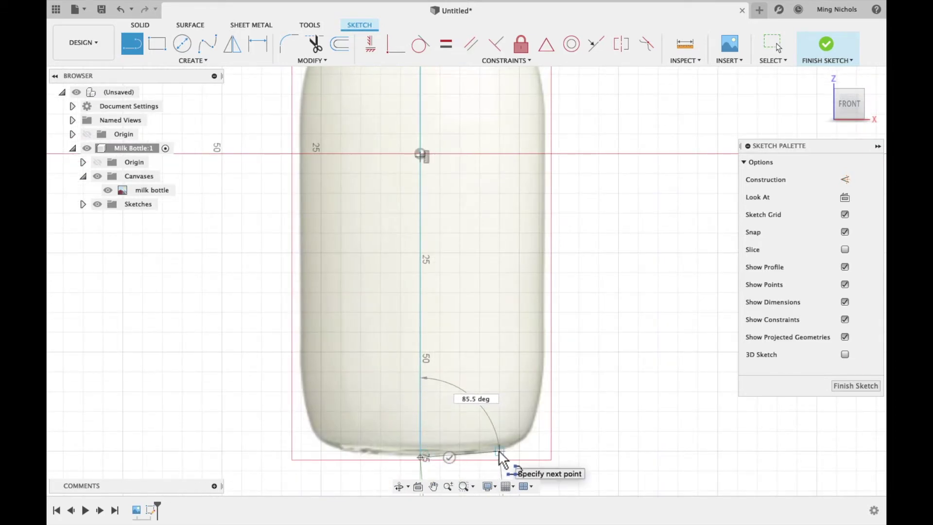
- Trace the bottle's base and rounded bottom corner with a chain of short lines
{"action": "left_click", "coordinate": [499, 451]}
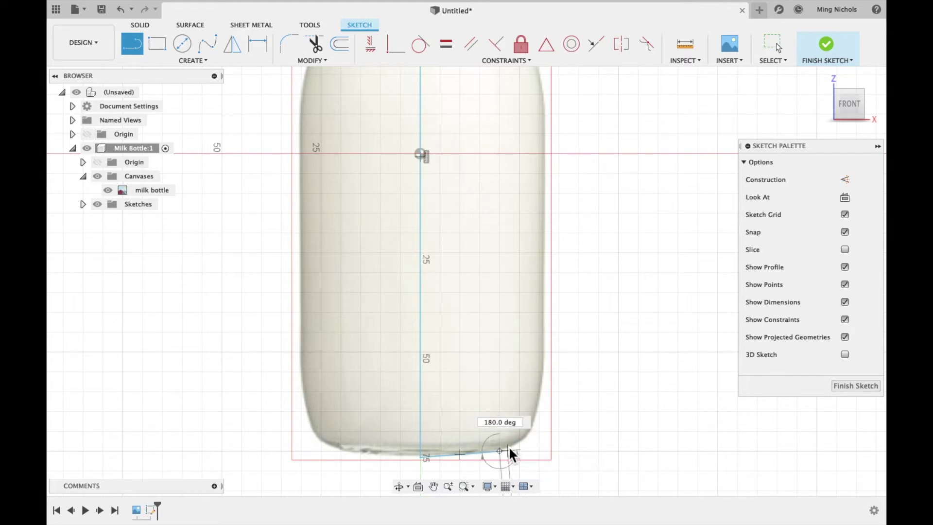
{"action": "left_click", "coordinate": [506, 448]}
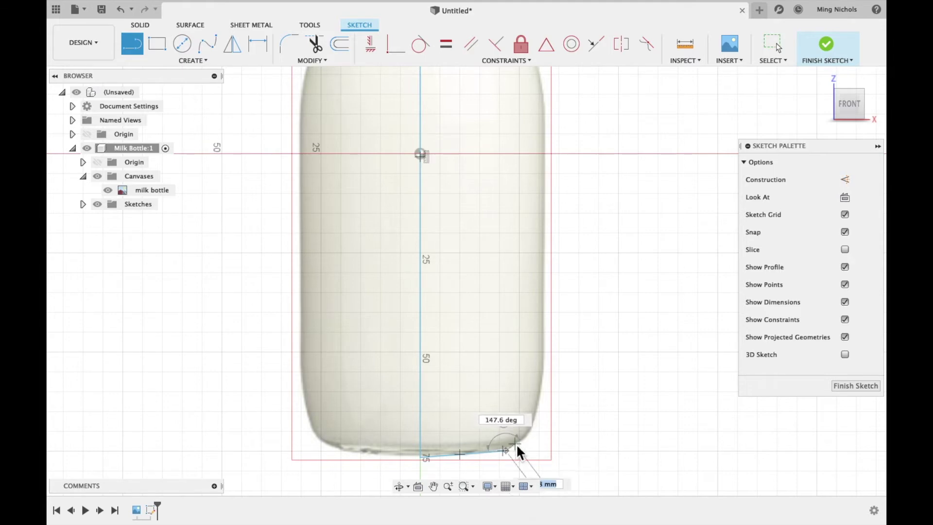
{"action": "scroll", "coordinate": [516, 444], "scroll_direction": "up", "scroll_amount": 5}
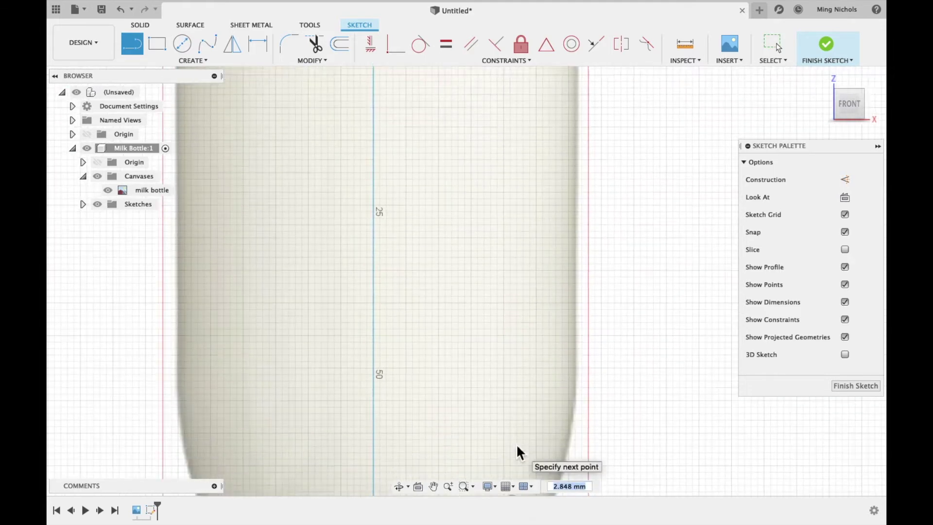
{"action": "scroll", "coordinate": [516, 444], "scroll_direction": "down", "scroll_amount": 2}
{"action": "scroll", "coordinate": [516, 444], "scroll_direction": "up", "scroll_amount": 2}
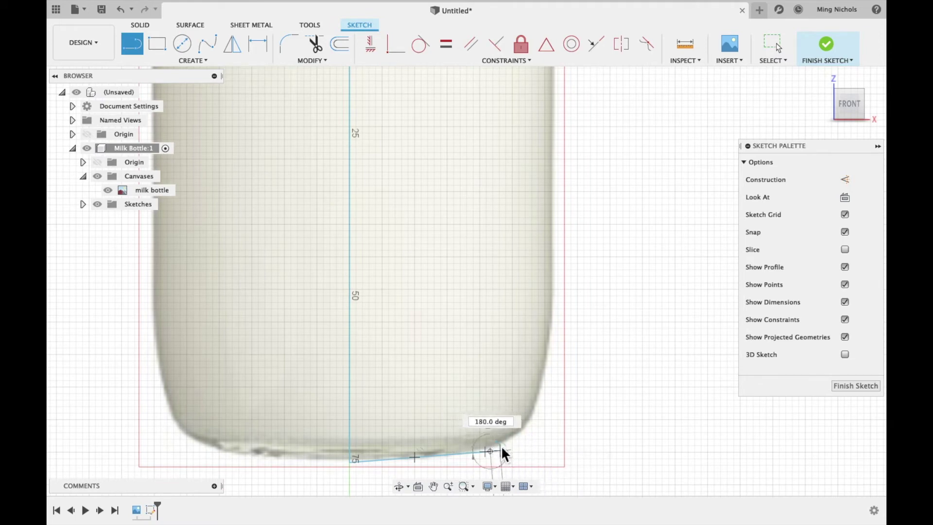
{"action": "scroll", "coordinate": [503, 454], "scroll_direction": "up", "scroll_amount": 4}
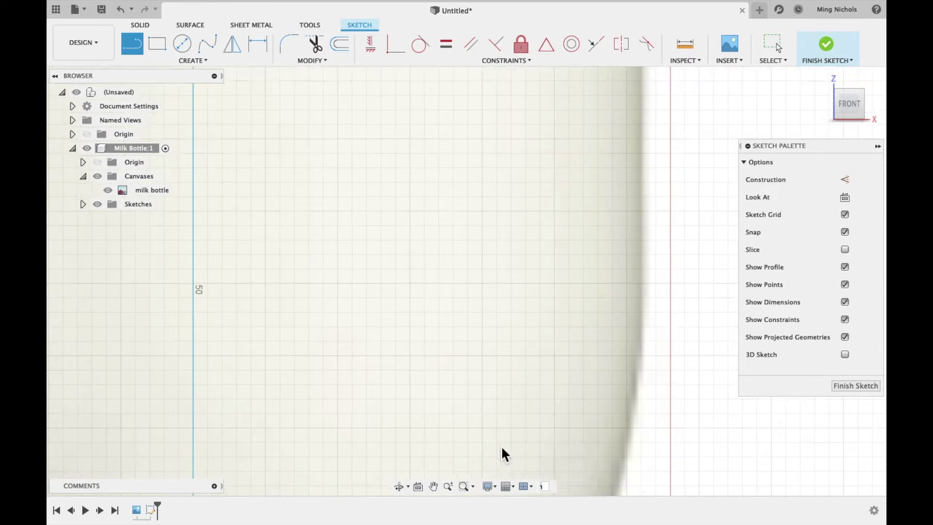
{"action": "scroll", "coordinate": [501, 446], "scroll_direction": "down", "scroll_amount": 6}
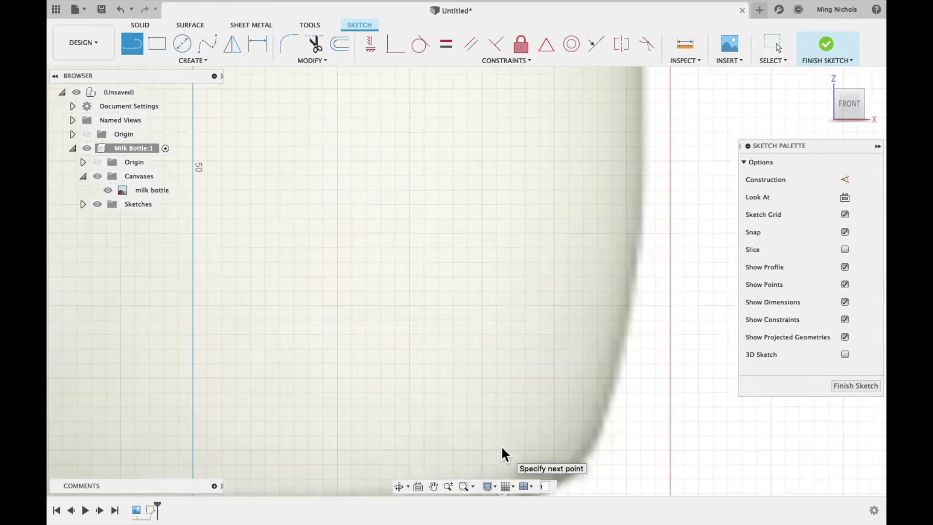
{"action": "scroll", "coordinate": [500, 445], "scroll_direction": "down", "scroll_amount": 2}
{"action": "left_click", "coordinate": [523, 452]}
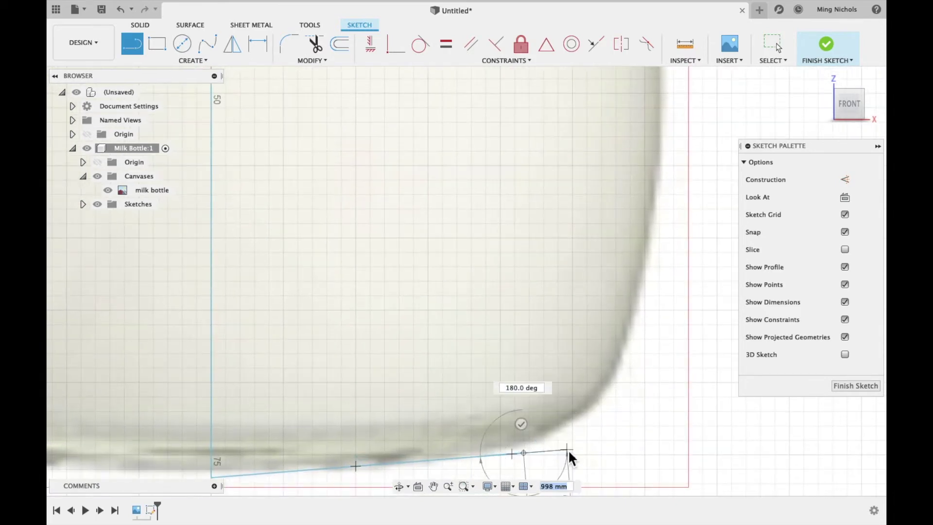
{"action": "left_click", "coordinate": [559, 432]}
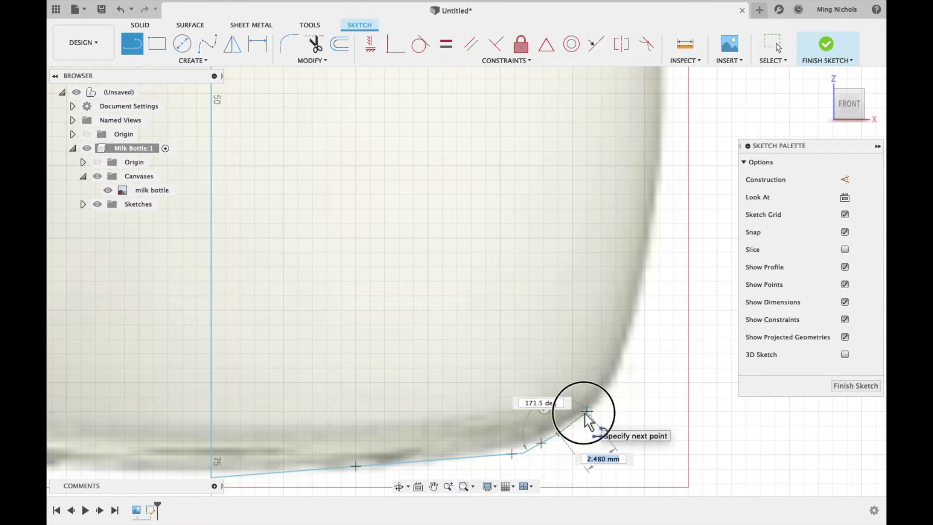
{"action": "left_click", "coordinate": [587, 410]}
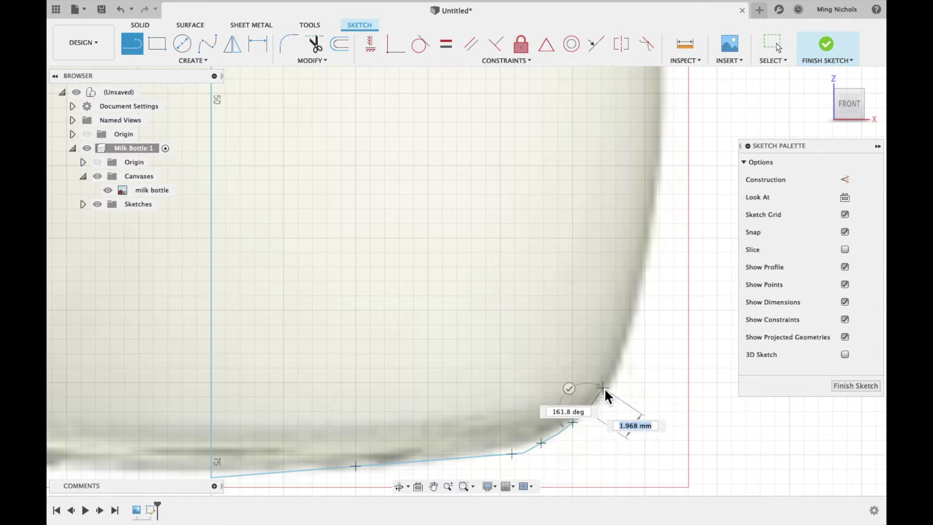
{"action": "left_click", "coordinate": [610, 393]}
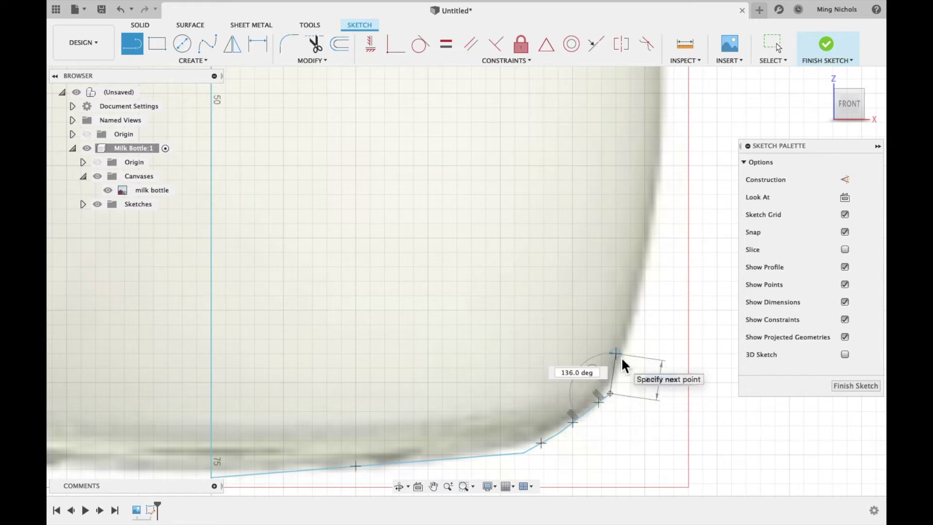
- Continue the line chain from the corner up the bottle's right side wall
{"action": "left_click", "coordinate": [624, 357]}
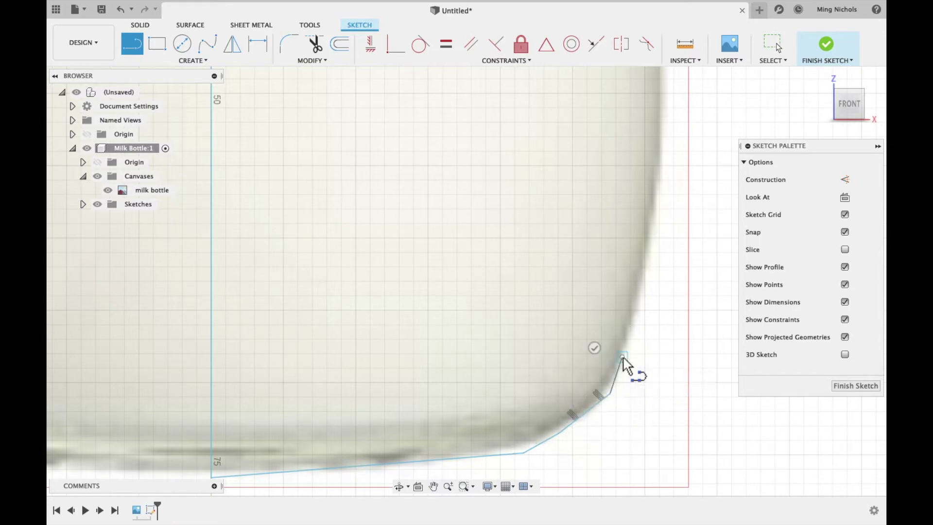
{"action": "left_click", "coordinate": [635, 315]}
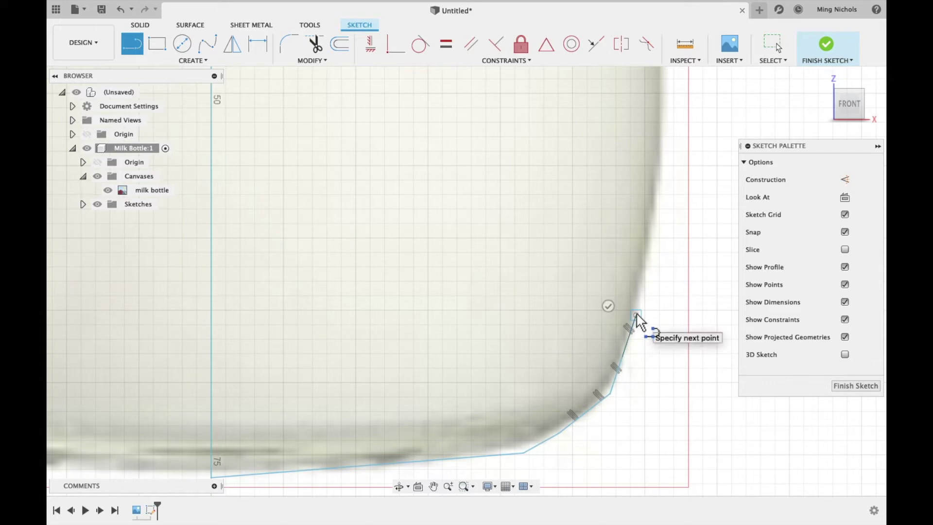
{"action": "left_click", "coordinate": [644, 267]}
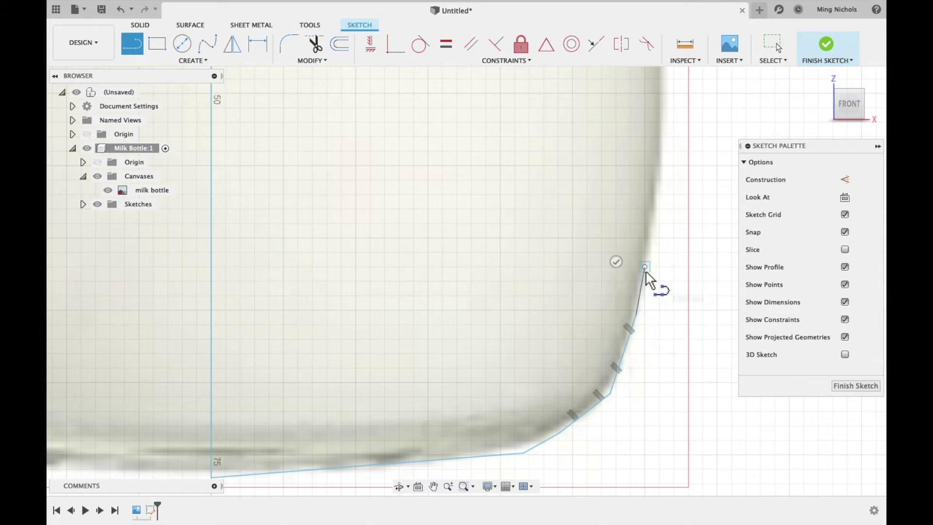
{"action": "left_click", "coordinate": [654, 214]}
{"action": "left_click", "coordinate": [662, 167]}
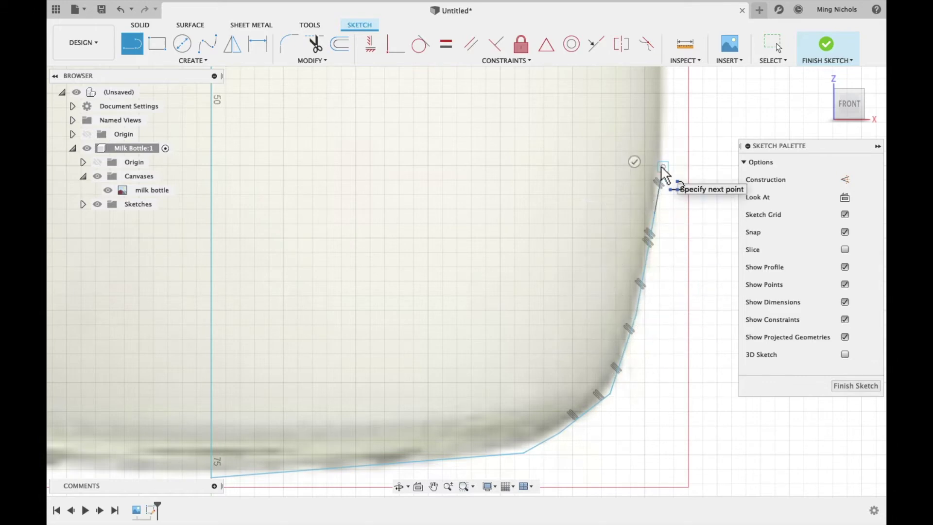
- Draw a new line chain along the bottle's lower right side wall
{"action": "scroll", "coordinate": [680, 141], "scroll_direction": "down", "scroll_amount": 5}
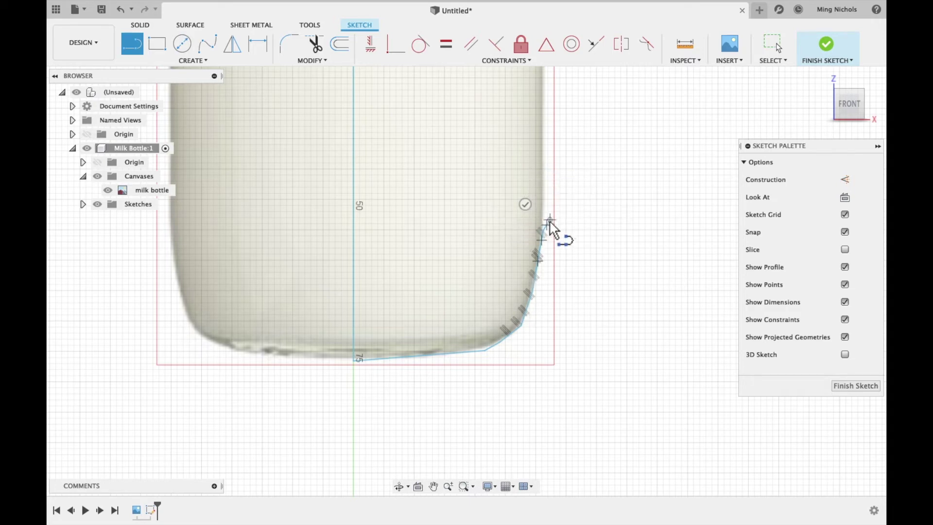
{"action": "key", "text": "Escape"}
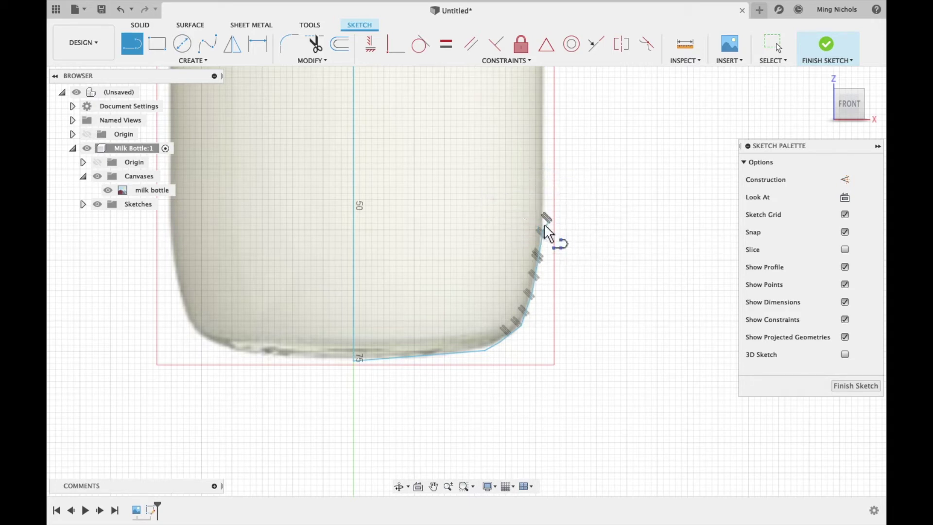
{"action": "left_click", "coordinate": [542, 194]}
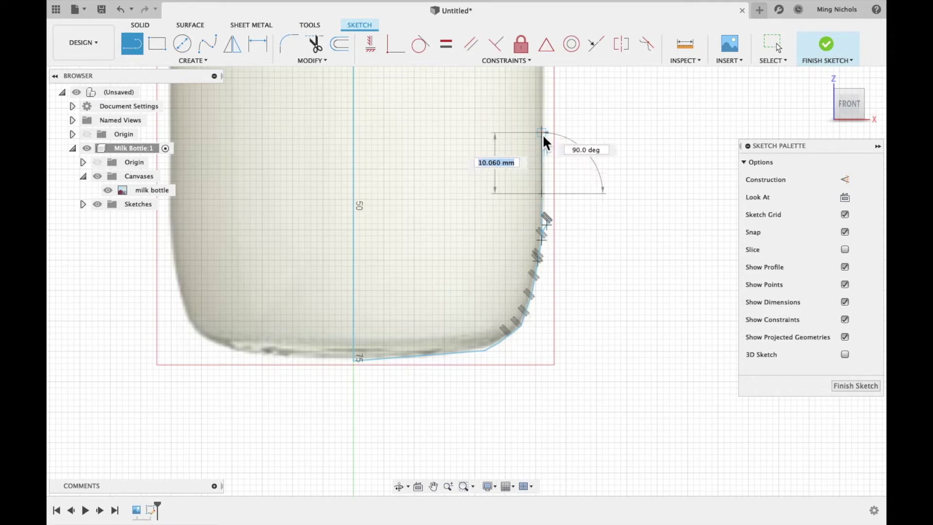
{"action": "left_click", "coordinate": [540, 133]}
{"action": "middle_click_drag", "start_coordinate": [542, 142], "coordinate": [544, 173]}
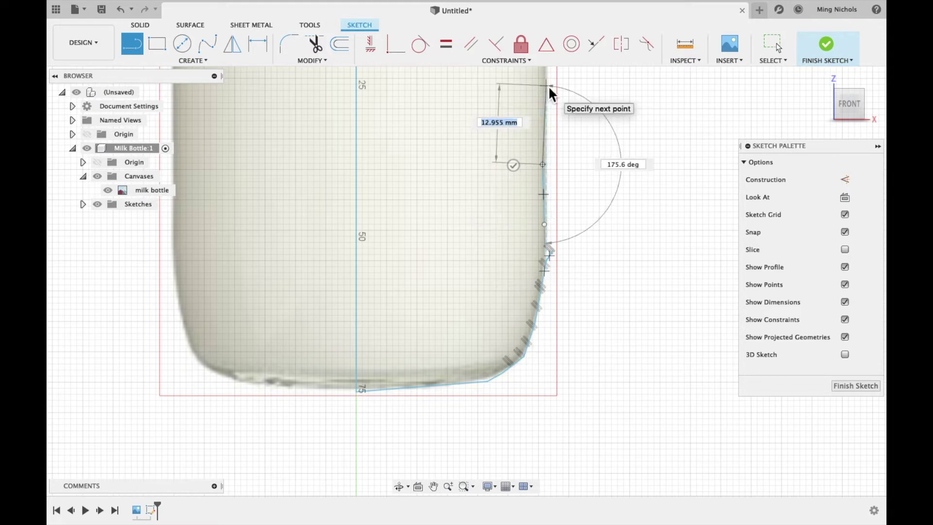
{"action": "left_click", "coordinate": [548, 85]}
{"action": "middle_click_drag", "start_coordinate": [548, 86], "coordinate": [550, 112]}
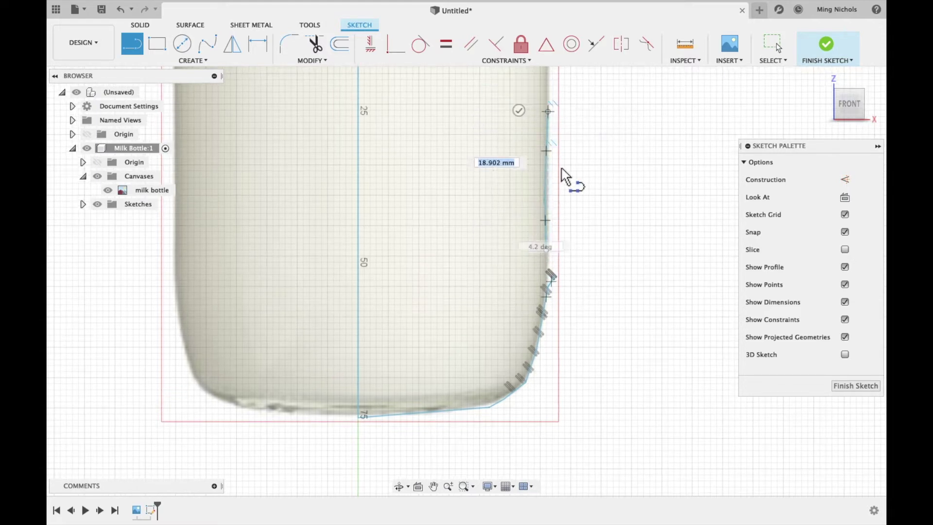
{"action": "middle_click_drag", "start_coordinate": [563, 179], "coordinate": [564, 175]}
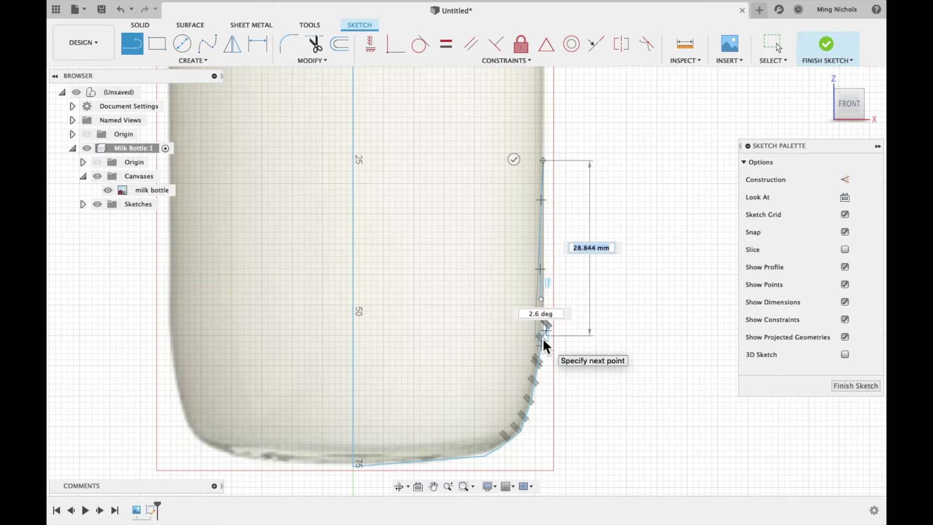
- Exit the Line tool, fit the view, and window-select all the traced lines
{"action": "key", "text": "Escape"}
{"action": "key", "text": "F6"}
{"action": "mouse_move", "coordinate": [383, 77]}
{"action": "left_mouse_down"}
{"action": "mouse_move", "coordinate": [566, 424]}
{"action": "mouse_move", "coordinate": [515, 389]}
{"action": "left_mouse_up"}
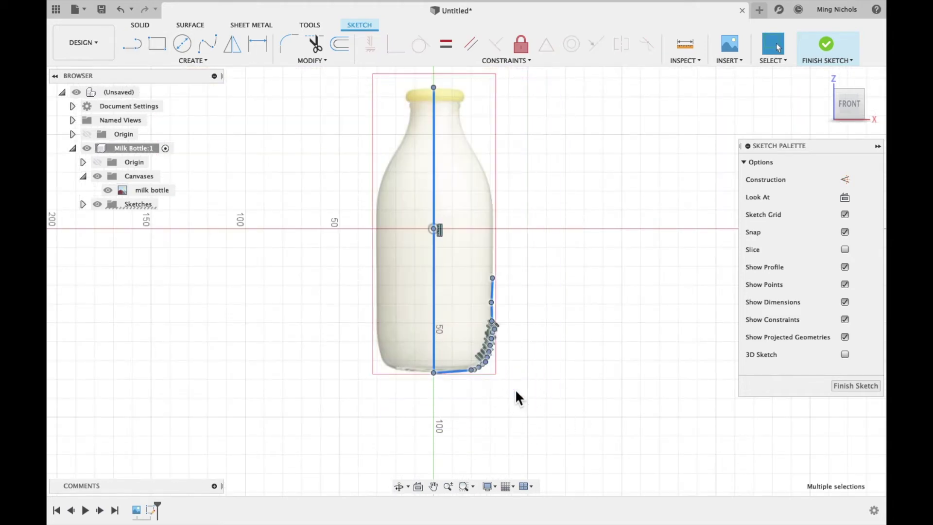
- Delete the rough traced lines and draw a new vertical centre line
{"action": "key", "text": "Delete"}
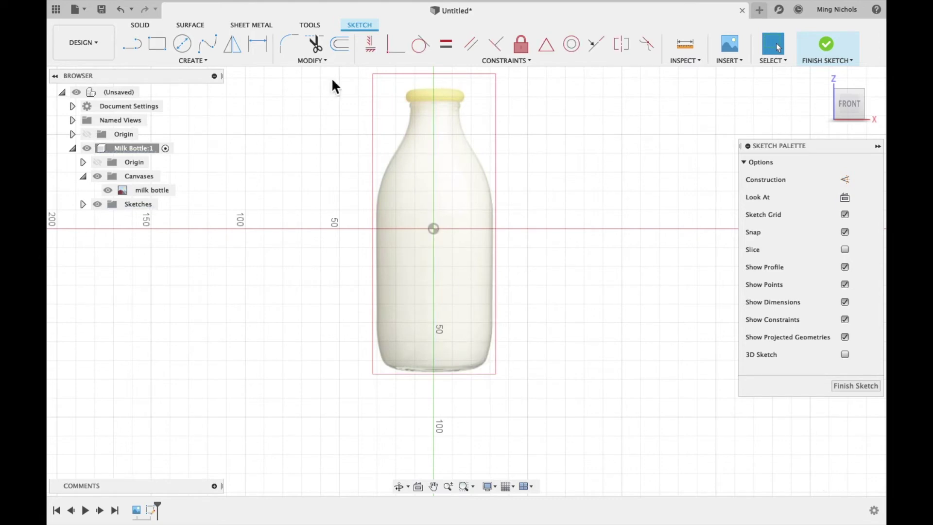
{"action": "left_click", "coordinate": [129, 44]}
{"action": "scroll", "coordinate": [431, 139], "scroll_direction": "up", "scroll_amount": 2}
{"action": "left_click", "coordinate": [426, 77]}
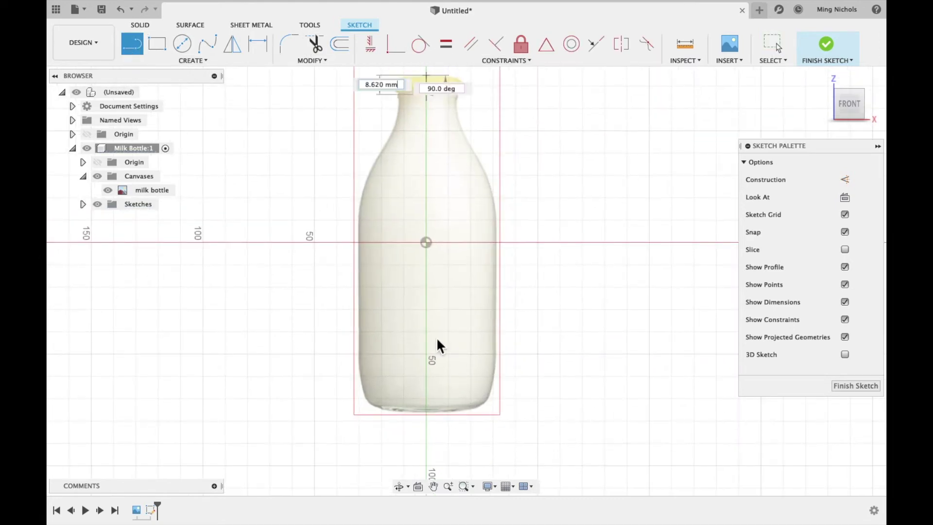
{"action": "left_click", "coordinate": [431, 413]}
- Draw the base line, a tangent arc at the bottom corner, and a 51.219 mm vertical side
{"action": "scroll", "coordinate": [432, 415], "scroll_direction": "up", "scroll_amount": 4}
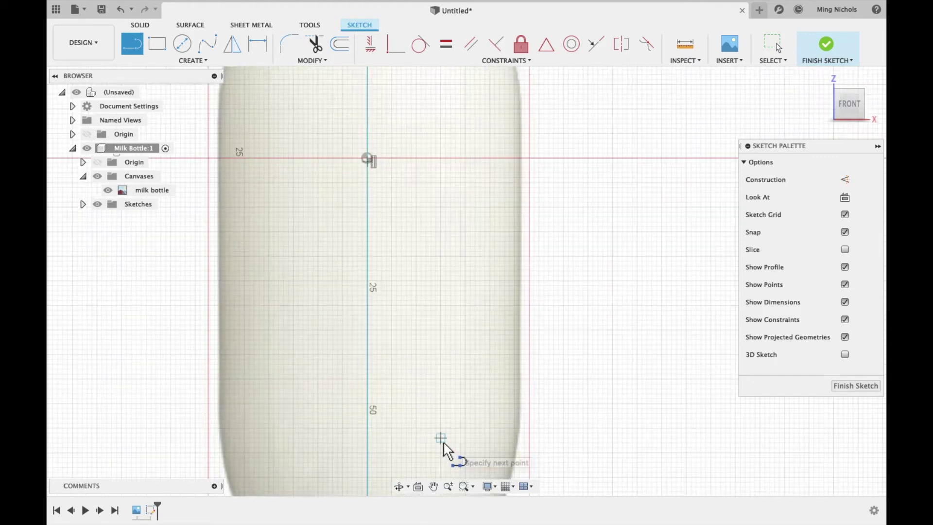
{"action": "scroll", "coordinate": [444, 443], "scroll_direction": "down", "scroll_amount": 3}
{"action": "left_click", "coordinate": [452, 446]}
{"action": "mouse_move", "coordinate": [452, 445]}
{"action": "left_mouse_down"}
{"action": "mouse_move", "coordinate": [498, 422]}
{"action": "mouse_move", "coordinate": [514, 359]}
{"action": "mouse_move", "coordinate": [515, 104]}
{"action": "mouse_move", "coordinate": [515, 169]}
{"action": "mouse_move", "coordinate": [528, 96]}
{"action": "left_mouse_up"}
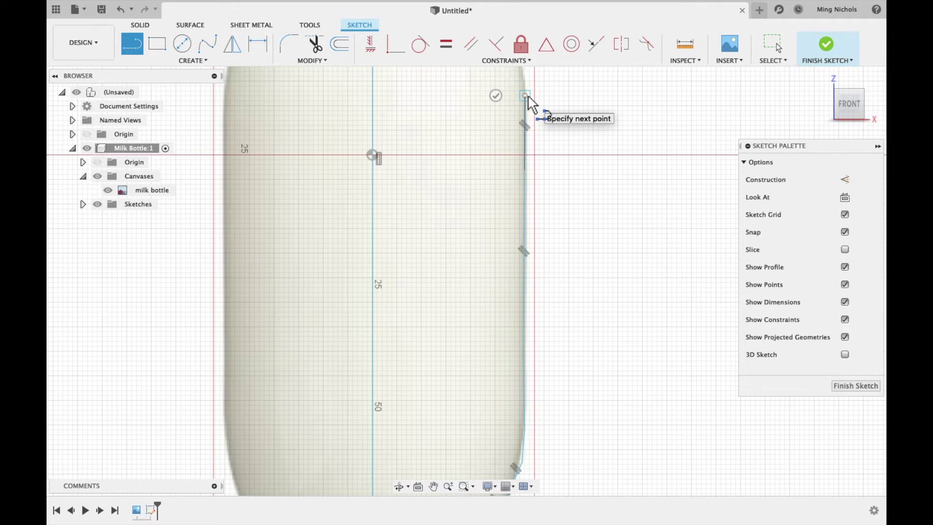
{"action": "scroll", "coordinate": [533, 105], "scroll_direction": "up", "scroll_amount": 5}
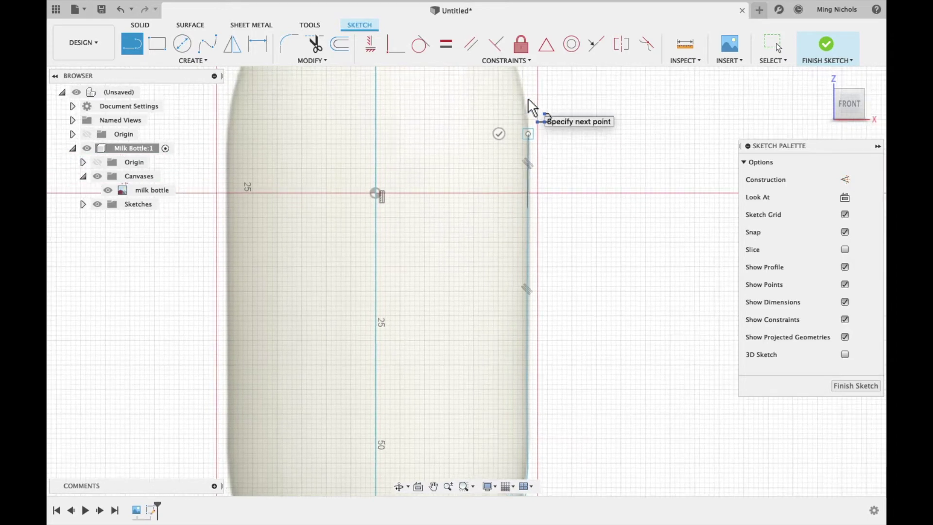
{"action": "scroll", "coordinate": [533, 105], "scroll_direction": "up", "scroll_amount": 2}
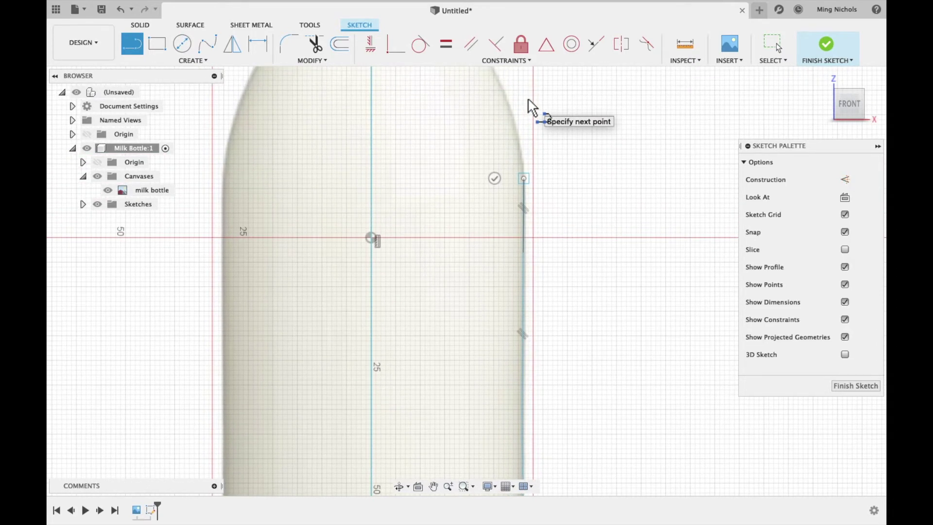
{"action": "left_click", "coordinate": [524, 165]}
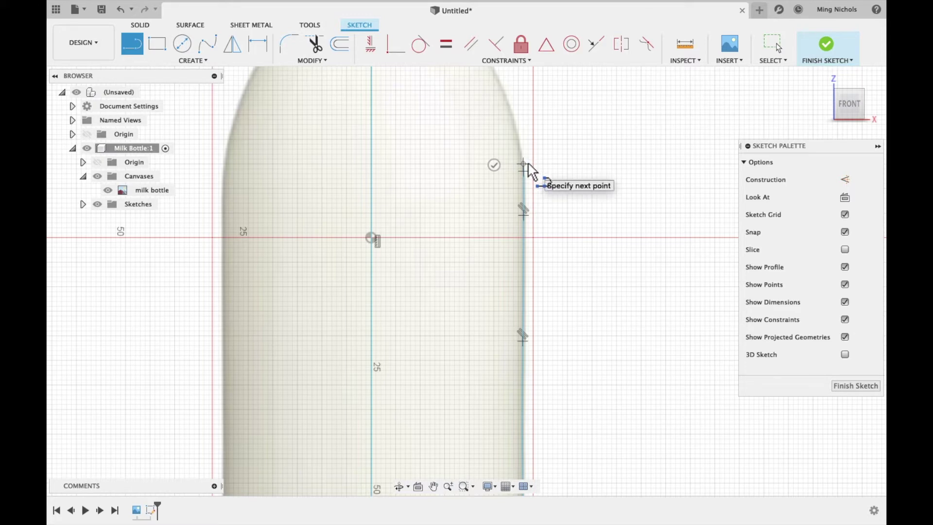
{"action": "key", "text": "Escape"}
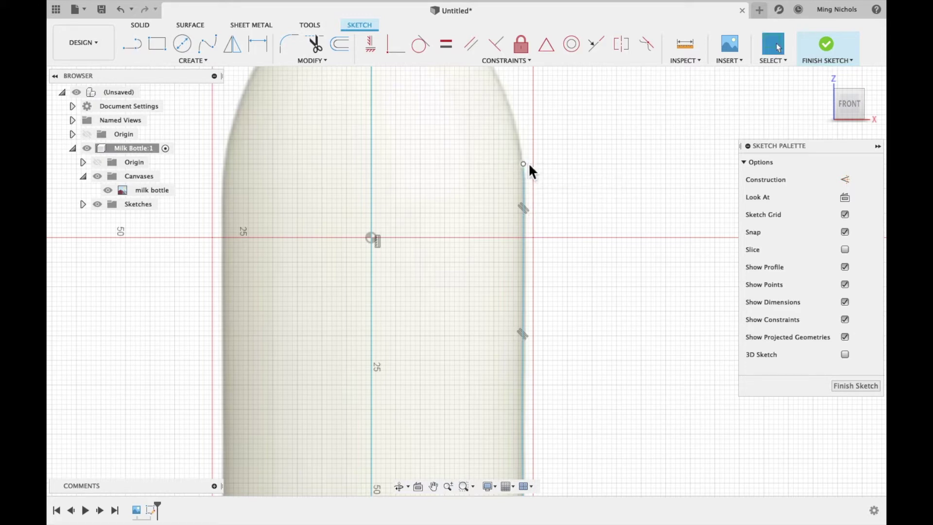
- Zoom in and out to compare the new lower profile against the bottle image
{"action": "scroll", "coordinate": [488, 276], "scroll_direction": "down", "scroll_amount": 4}
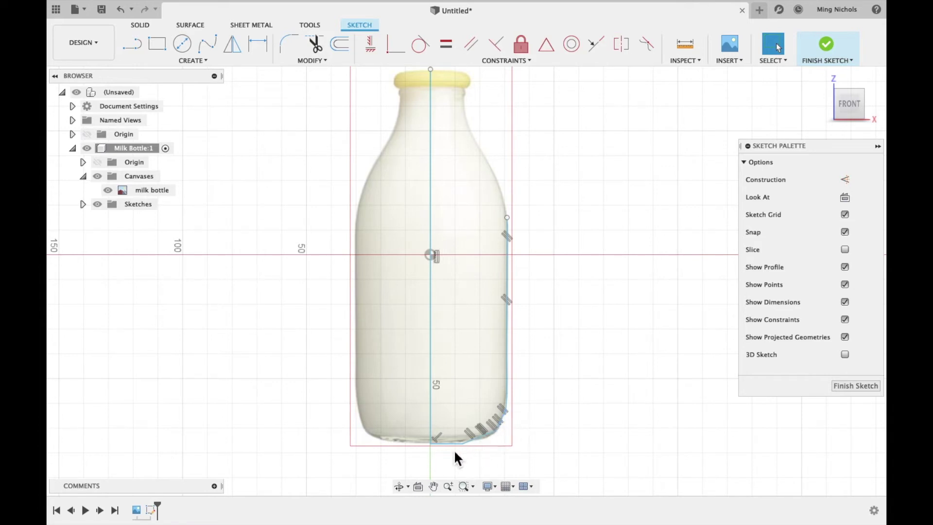
{"action": "scroll", "coordinate": [512, 389], "scroll_direction": "up", "scroll_amount": 5}
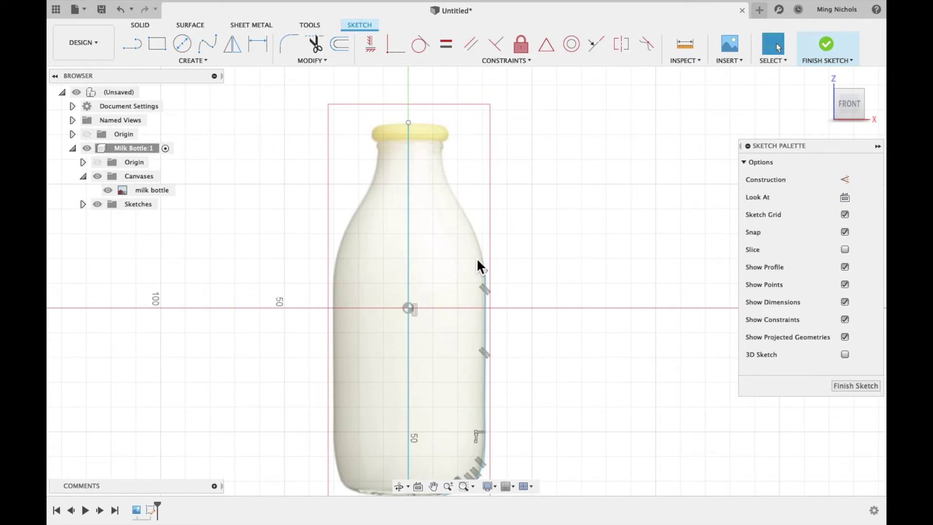
{"action": "scroll", "coordinate": [477, 258], "scroll_direction": "up", "scroll_amount": 6}
{"action": "scroll", "coordinate": [477, 261], "scroll_direction": "up", "scroll_amount": 2}
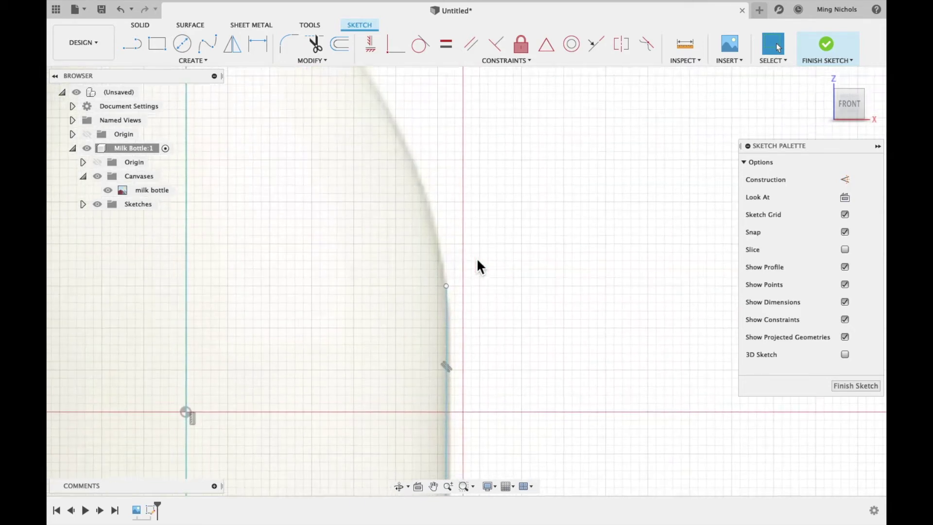
{"action": "scroll", "coordinate": [477, 258], "scroll_direction": "down", "scroll_amount": 3}
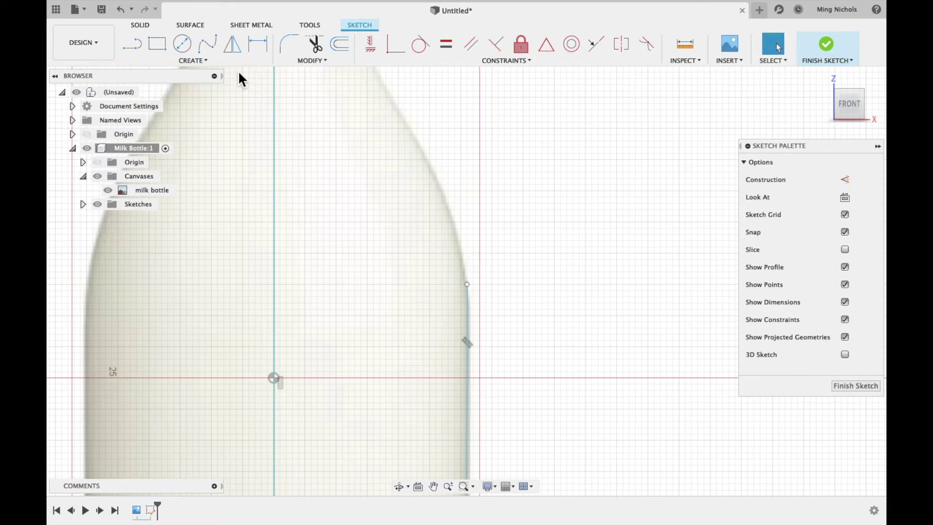
{"action": "scroll", "coordinate": [406, 361], "scroll_direction": "down", "scroll_amount": 5}
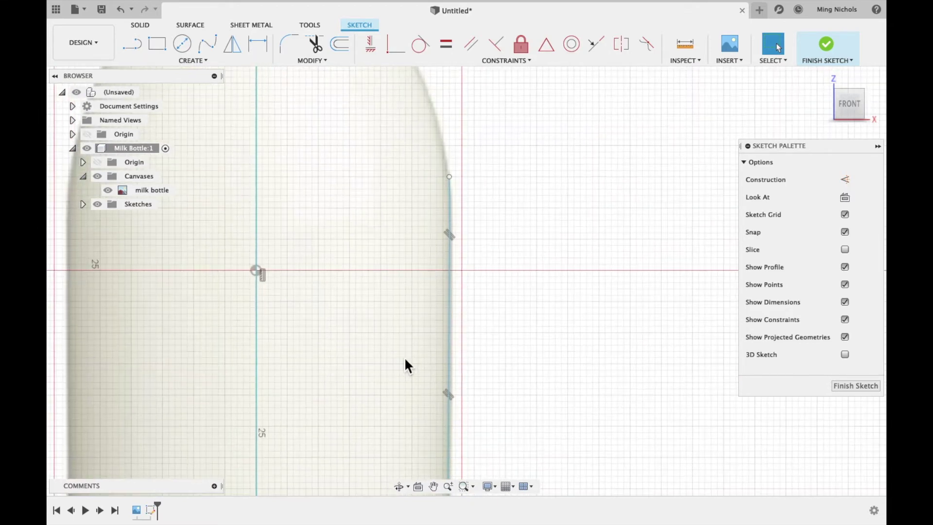
{"action": "scroll", "coordinate": [404, 357], "scroll_direction": "down", "scroll_amount": 5}
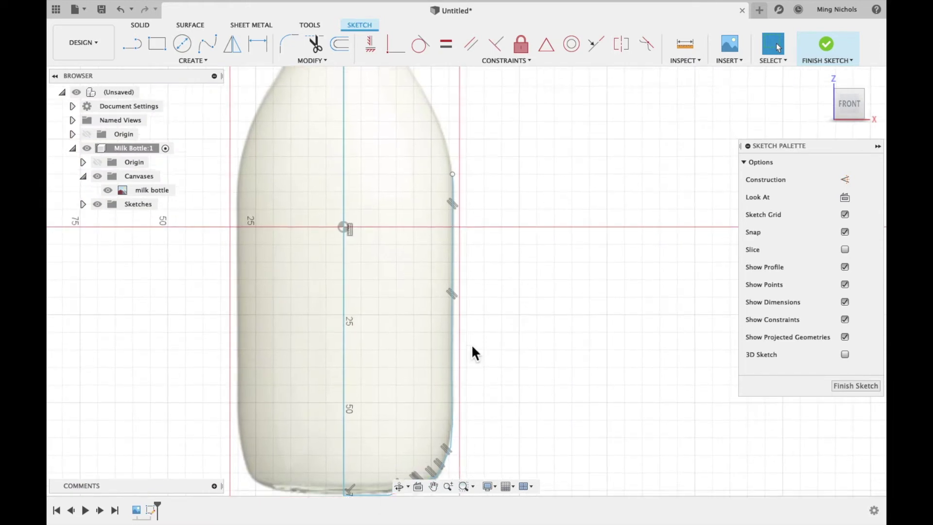
{"action": "scroll", "coordinate": [471, 344], "scroll_direction": "up", "scroll_amount": 3}
{"action": "scroll", "coordinate": [471, 343], "scroll_direction": "up", "scroll_amount": 2}
{"action": "scroll", "coordinate": [438, 156], "scroll_direction": "up", "scroll_amount": 2}
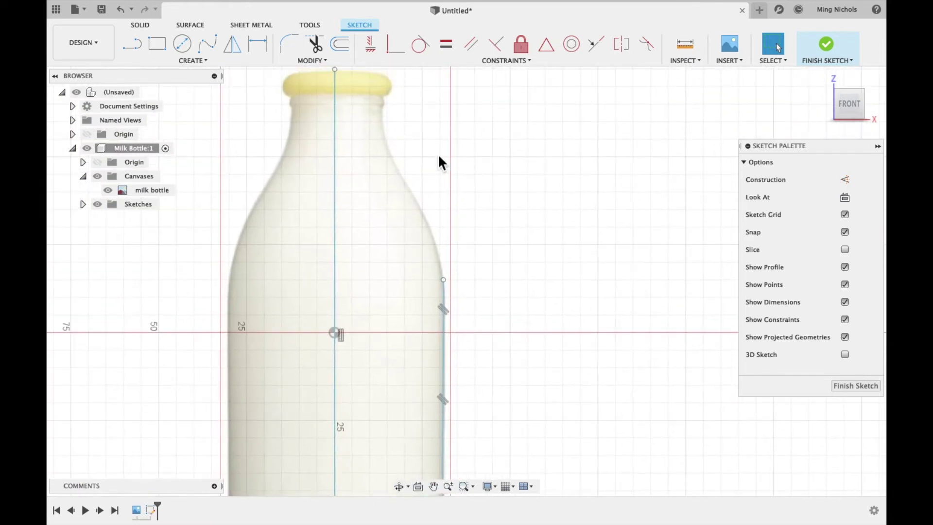
{"action": "scroll", "coordinate": [405, 288], "scroll_direction": "up", "scroll_amount": 2}
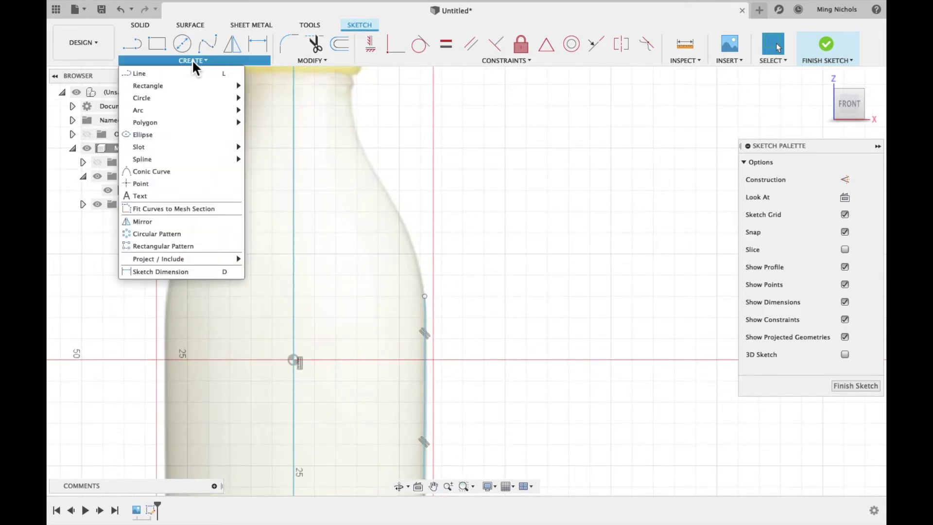
- Place sketch points up the bottle's shoulder outline, from where the curve begins to near its top
{"action": "left_click", "coordinate": [148, 184]}
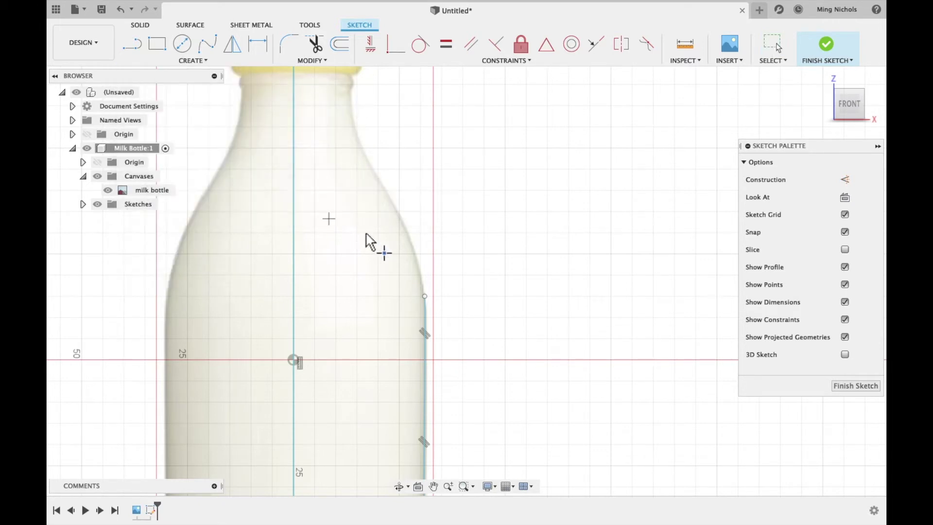
{"action": "left_click", "coordinate": [418, 268]}
{"action": "left_click", "coordinate": [411, 242]}
{"action": "left_click", "coordinate": [377, 176]}
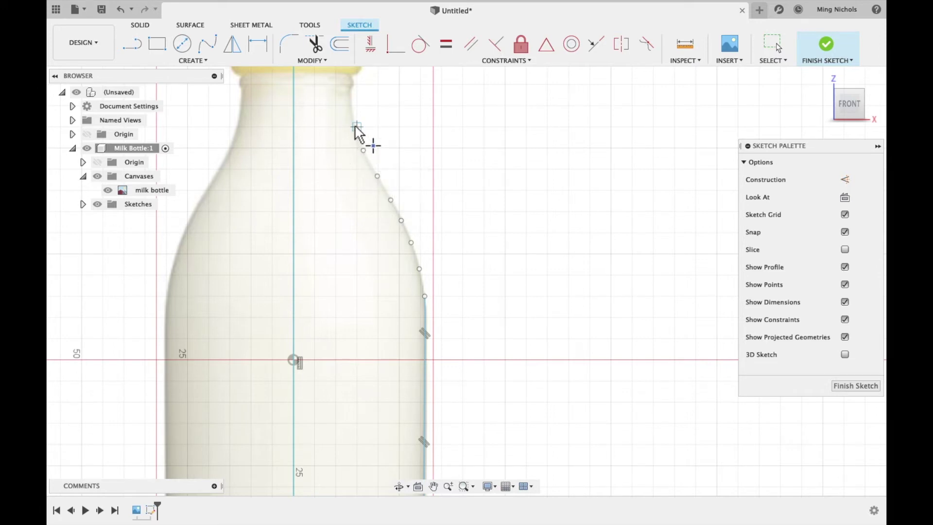
{"action": "left_click", "coordinate": [364, 150]}
{"action": "scroll", "coordinate": [357, 132], "scroll_direction": "down", "scroll_amount": 2}
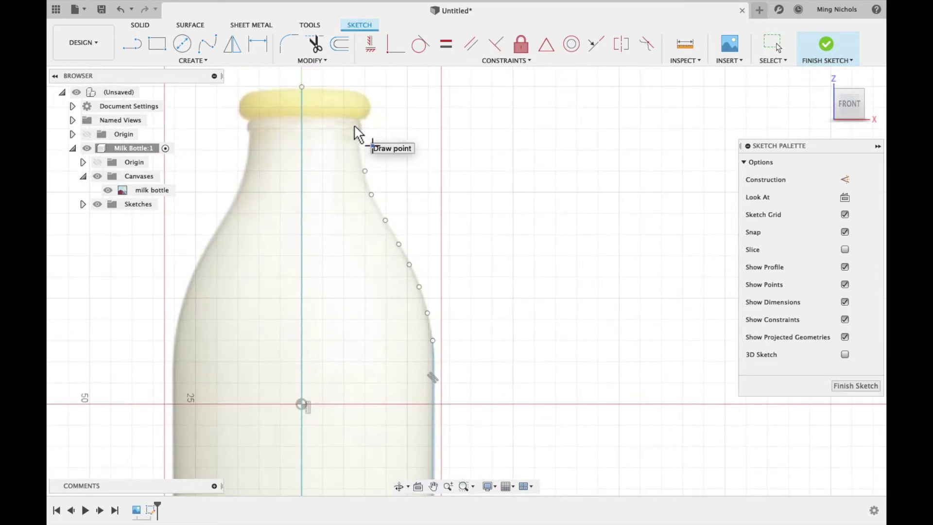
{"action": "scroll", "coordinate": [358, 133], "scroll_direction": "up", "scroll_amount": 5}
{"action": "scroll", "coordinate": [358, 134], "scroll_direction": "up", "scroll_amount": 4}
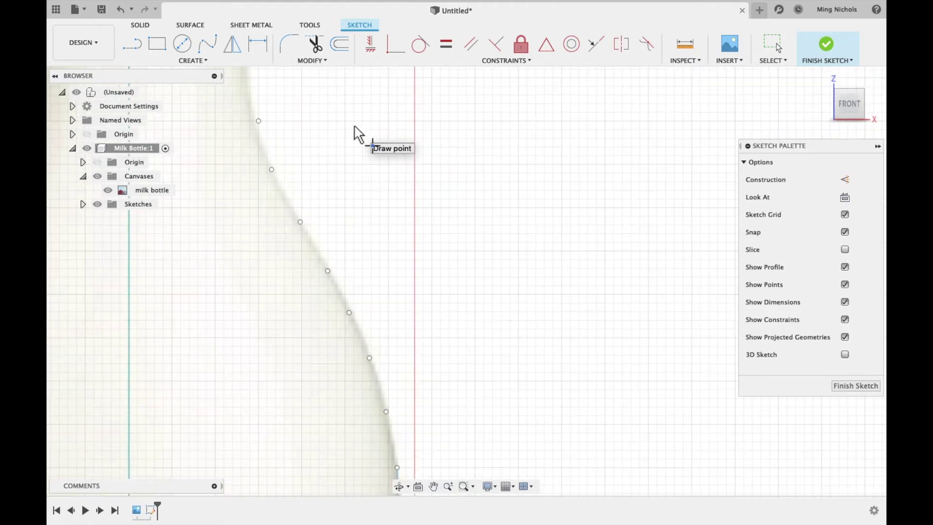
{"action": "scroll", "coordinate": [356, 131], "scroll_direction": "up", "scroll_amount": 3}
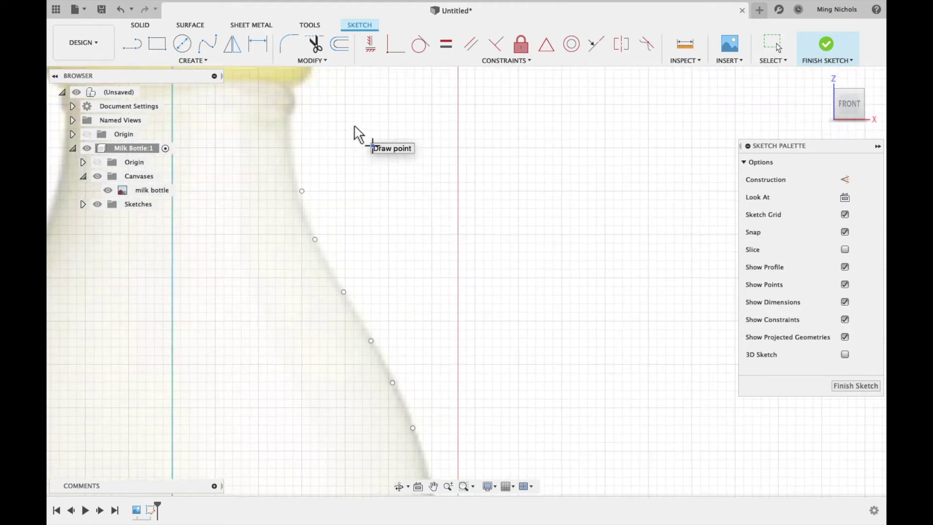
- Continue the points along the neck, under the cap, around its corner and across the cap top
{"action": "left_click", "coordinate": [293, 144]}
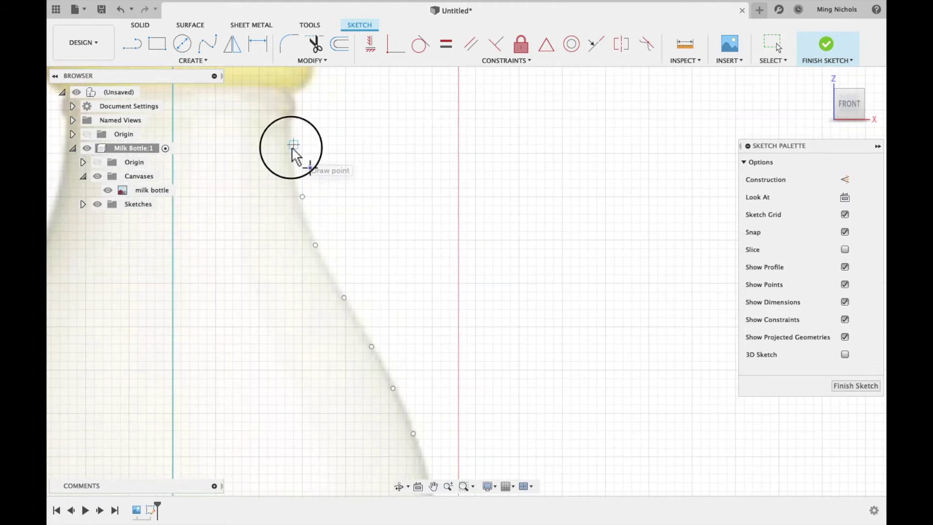
{"action": "left_click", "coordinate": [290, 122]}
{"action": "scroll", "coordinate": [290, 121], "scroll_direction": "up", "scroll_amount": 3}
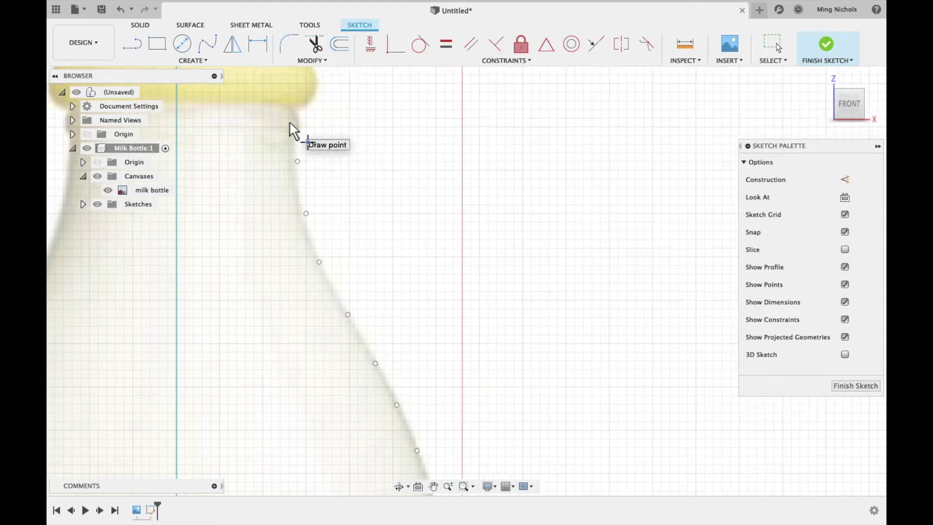
{"action": "left_click", "coordinate": [310, 153]}
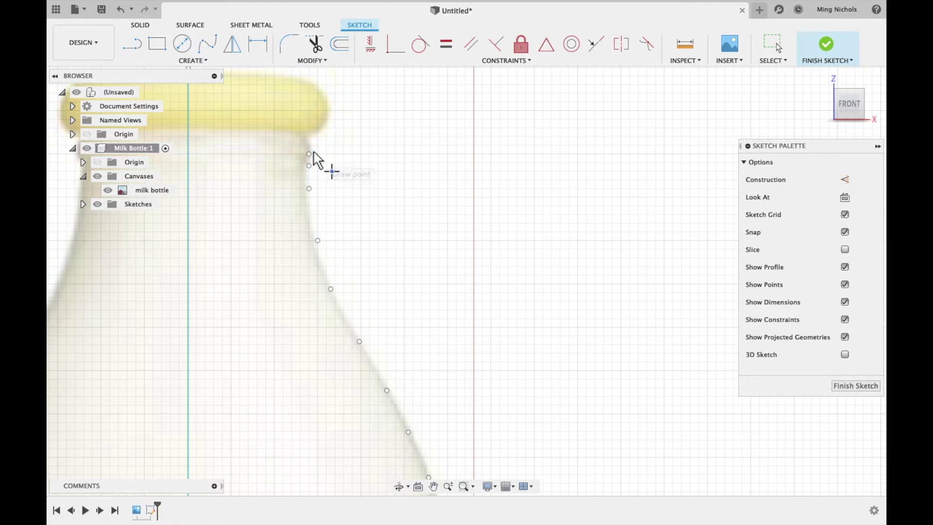
{"action": "left_click", "coordinate": [309, 137]}
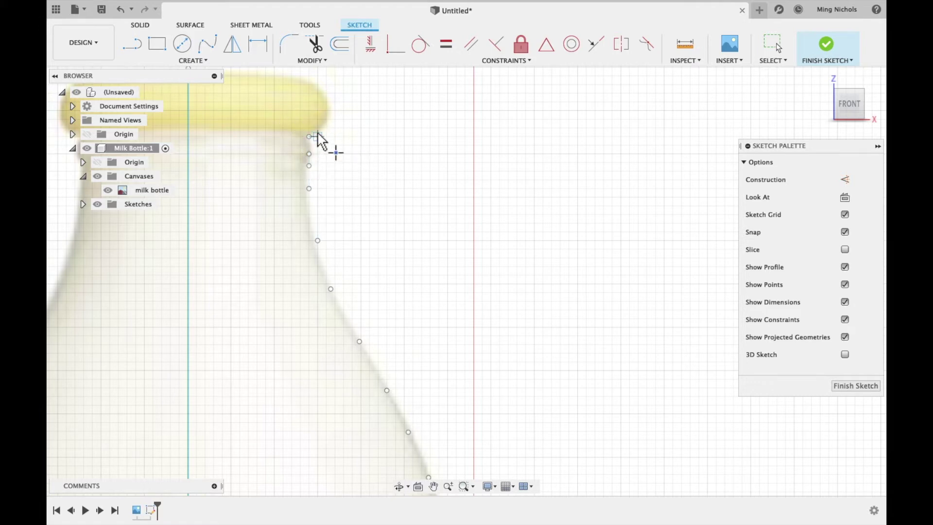
{"action": "left_click", "coordinate": [318, 137]}
{"action": "left_click", "coordinate": [326, 119]}
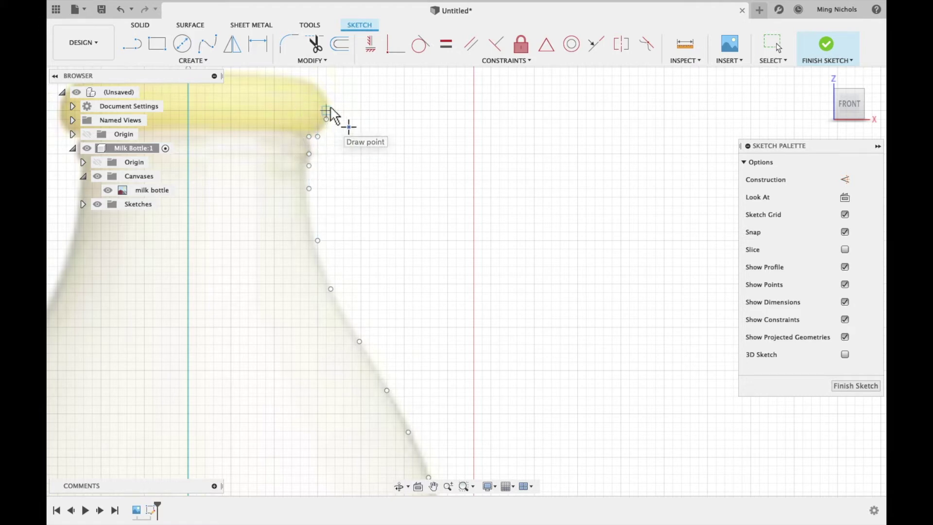
{"action": "left_click", "coordinate": [334, 101]}
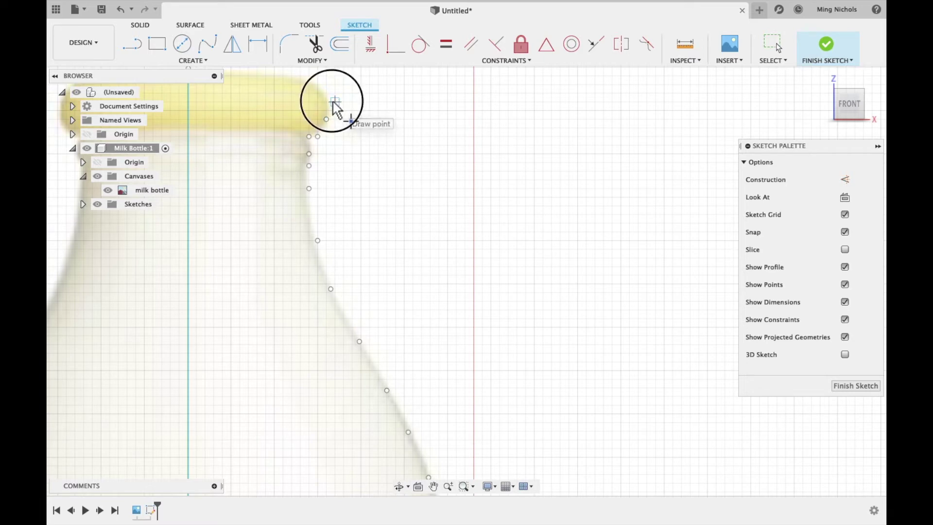
{"action": "left_click", "coordinate": [318, 85]}
{"action": "scroll", "coordinate": [316, 88], "scroll_direction": "up", "scroll_amount": 2}
{"action": "scroll", "coordinate": [316, 87], "scroll_direction": "left", "scroll_amount": 2}
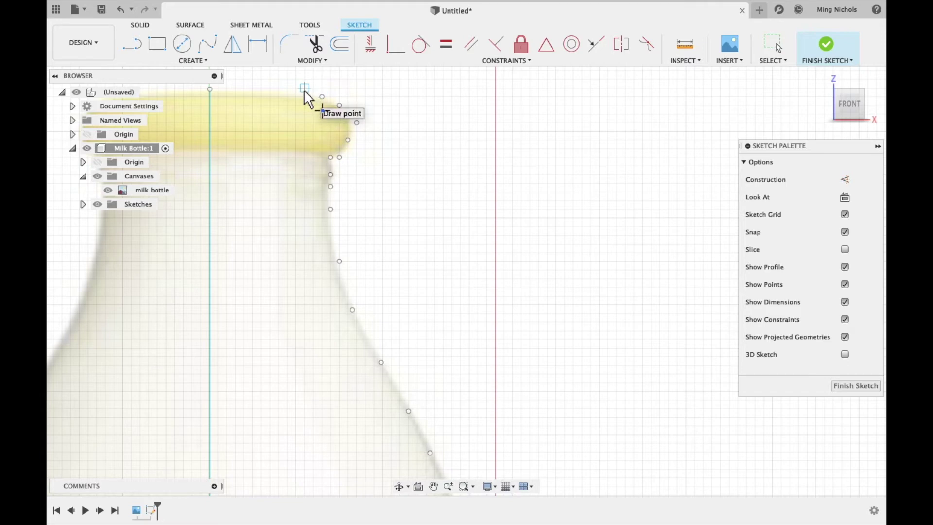
{"action": "left_click", "coordinate": [305, 88]}
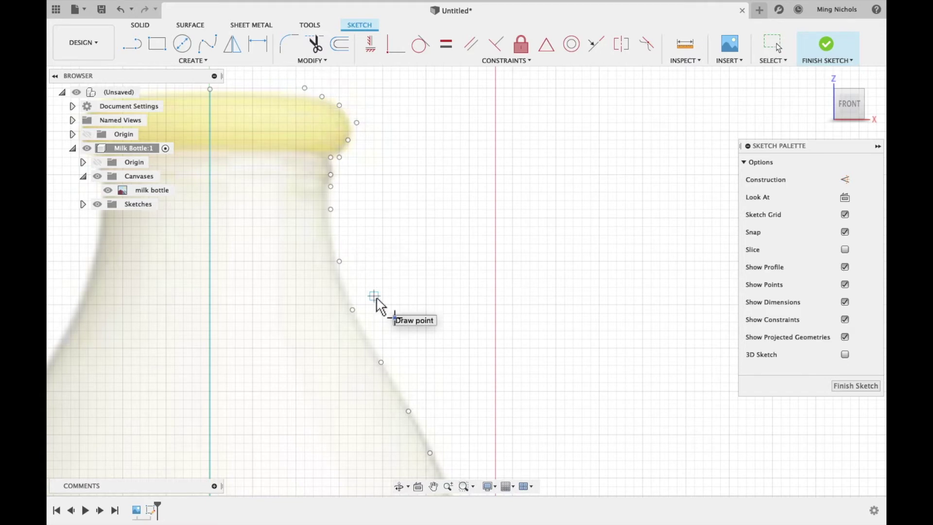
{"action": "scroll", "coordinate": [337, 358], "scroll_direction": "down", "scroll_amount": 5}
{"action": "scroll", "coordinate": [337, 358], "scroll_direction": "up", "scroll_amount": 2}
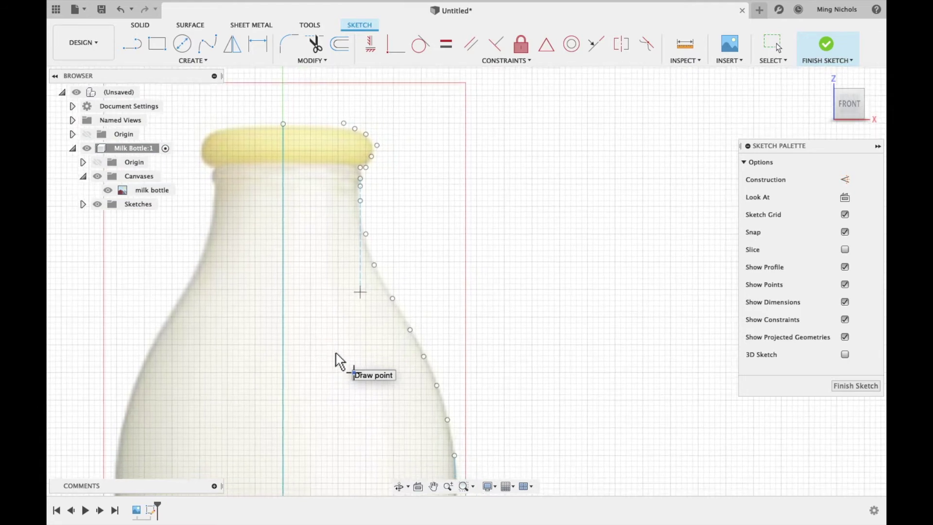
- Start a fit-point spline at the lowest traced point and run it up the side and shoulder
{"action": "left_click", "coordinate": [193, 61]}
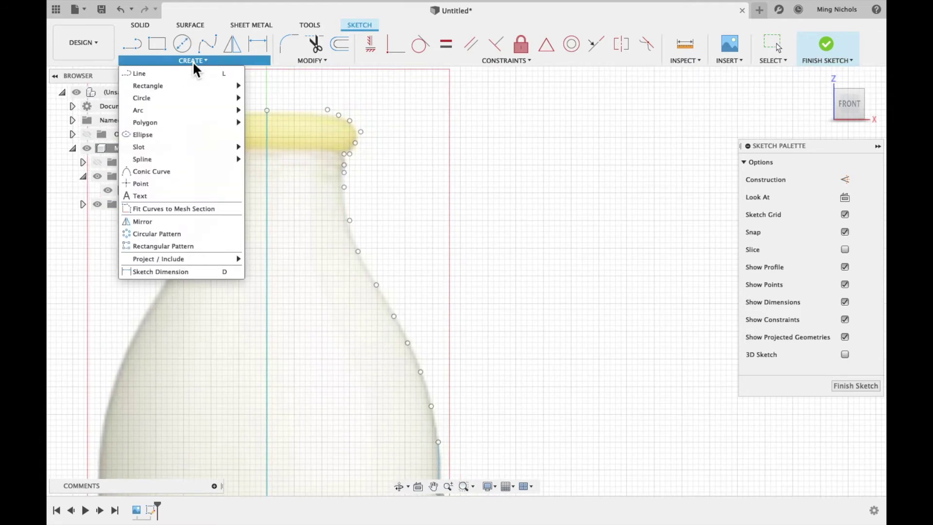
{"action": "mouse_move", "coordinate": [187, 158]}
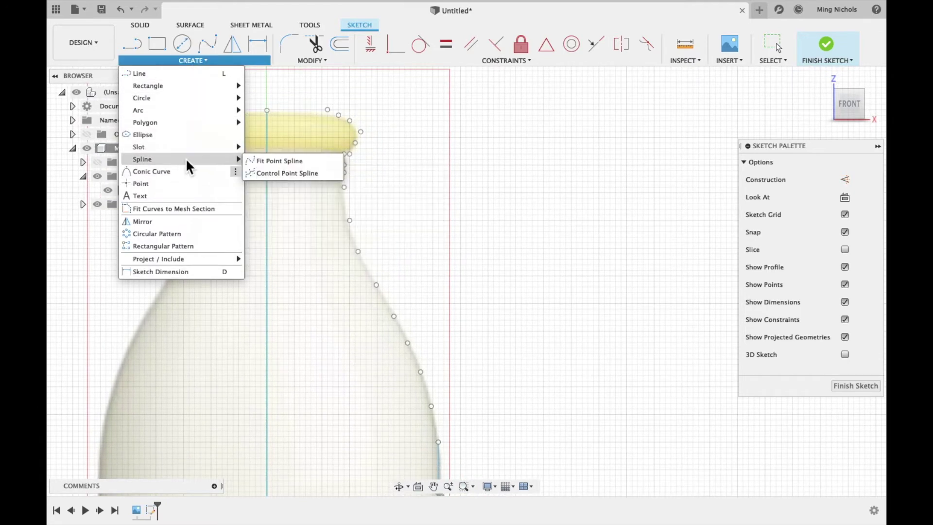
{"action": "left_click", "coordinate": [290, 161]}
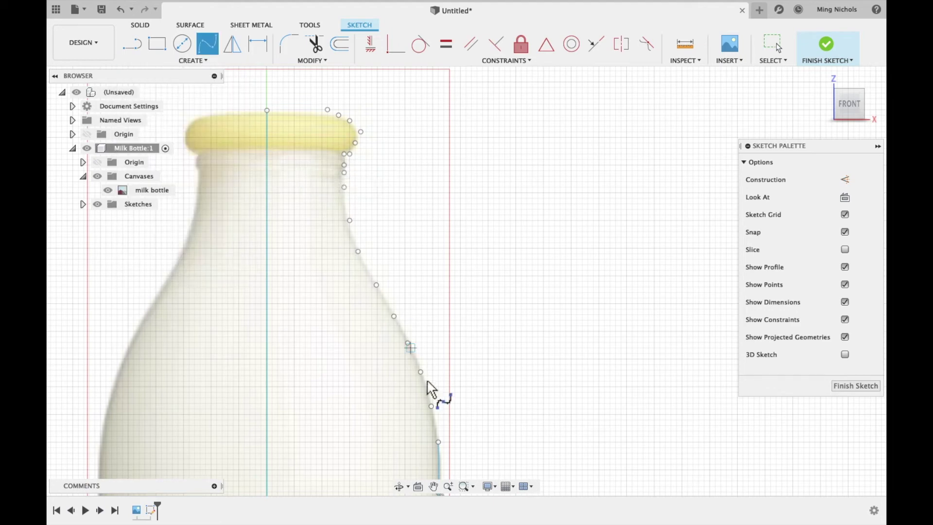
{"action": "left_click", "coordinate": [438, 442]}
{"action": "left_click", "coordinate": [431, 405]}
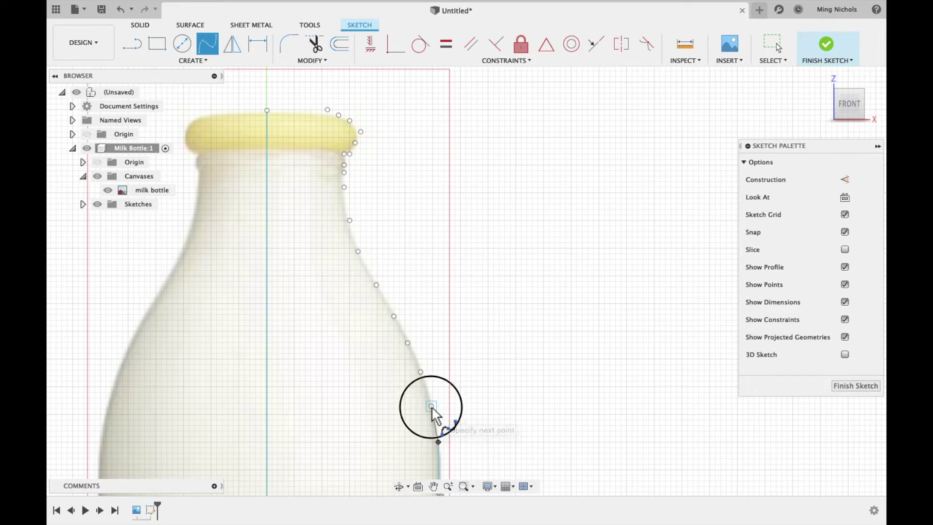
{"action": "left_click", "coordinate": [421, 372]}
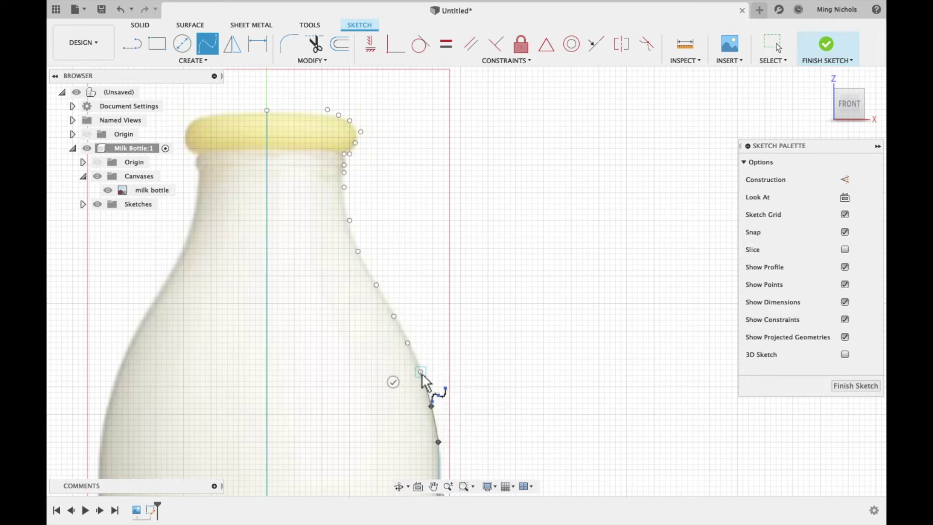
{"action": "left_click", "coordinate": [407, 342]}
{"action": "left_click", "coordinate": [394, 315]}
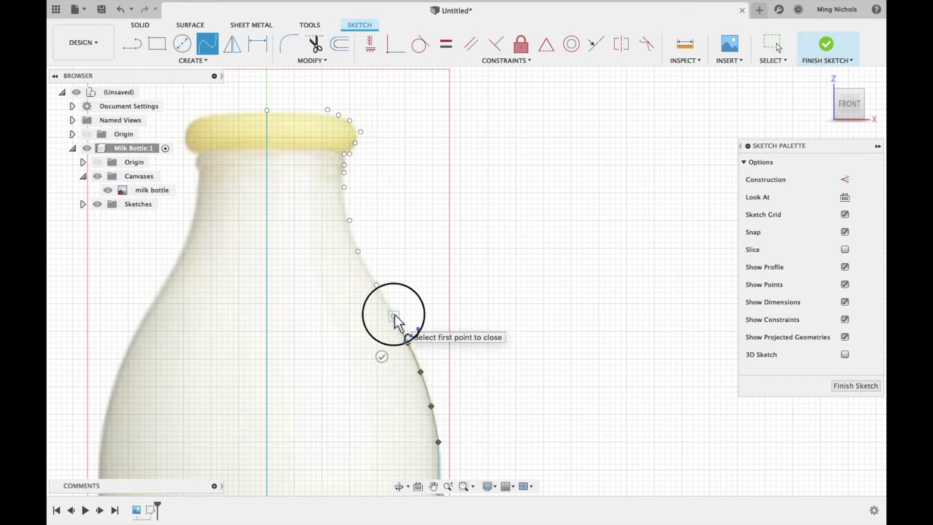
{"action": "left_click", "coordinate": [376, 285]}
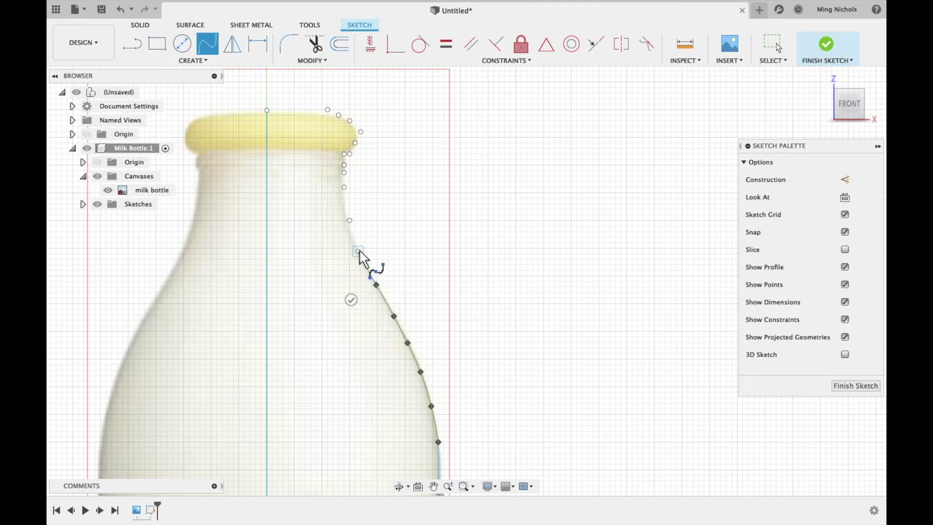
{"action": "left_click", "coordinate": [358, 251]}
{"action": "left_click", "coordinate": [349, 220]}
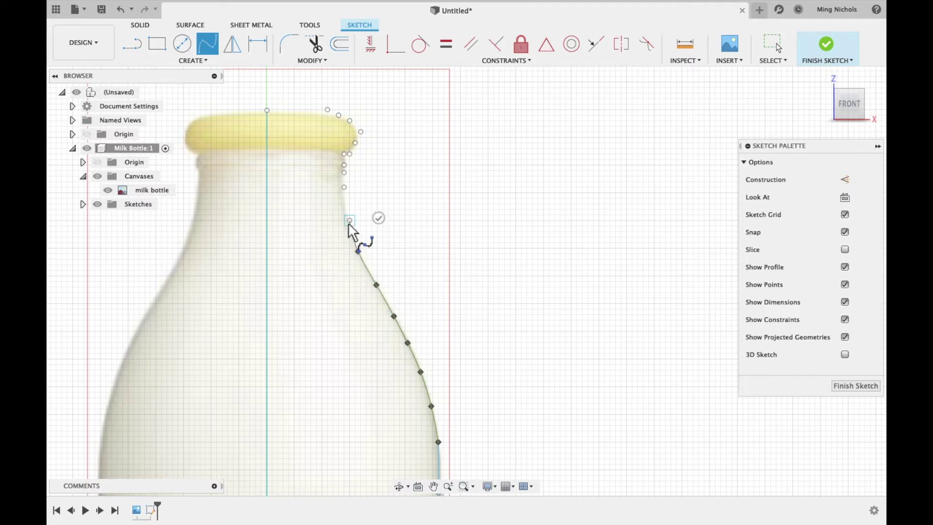
{"action": "left_click", "coordinate": [344, 187]}
- Carry the spline up the neck, around the cap's outer edge and across its top, then complete it
{"action": "left_click", "coordinate": [344, 173]}
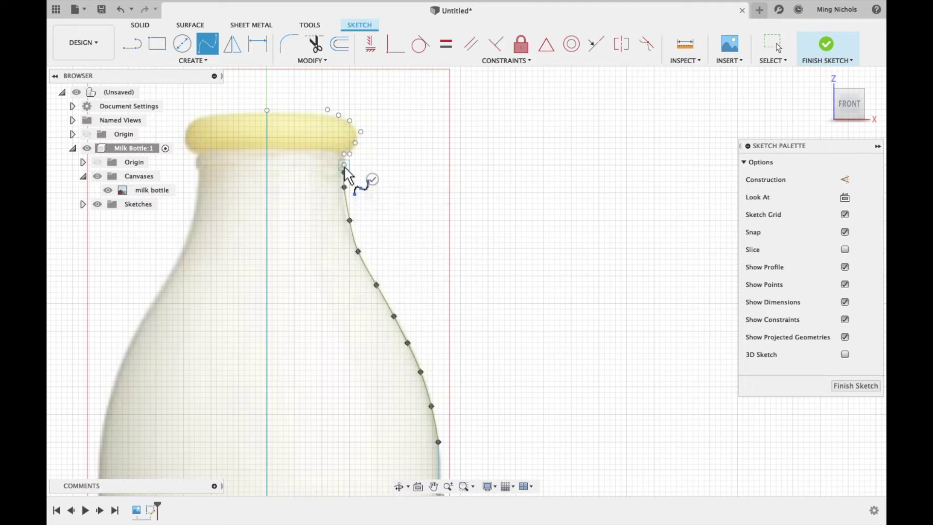
{"action": "left_click", "coordinate": [344, 164]}
{"action": "left_click", "coordinate": [344, 153]}
{"action": "left_click", "coordinate": [349, 154]}
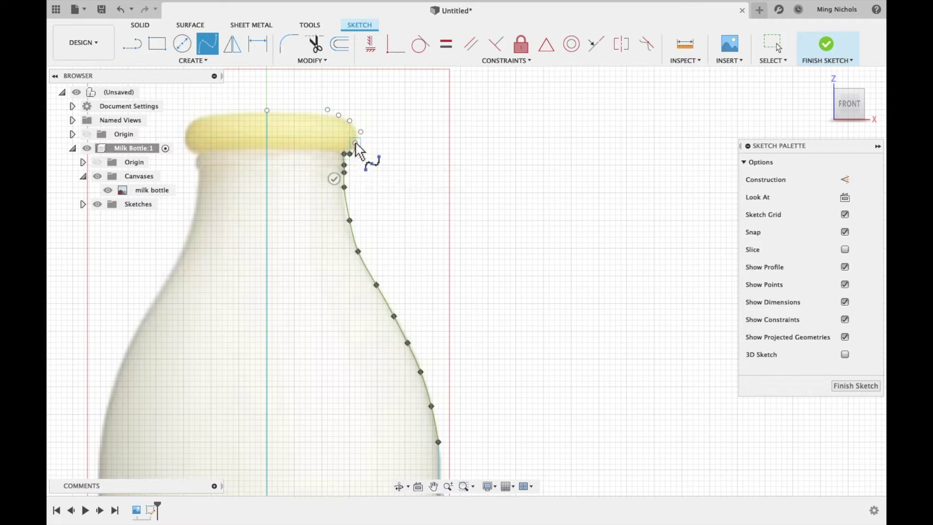
{"action": "left_click", "coordinate": [355, 143]}
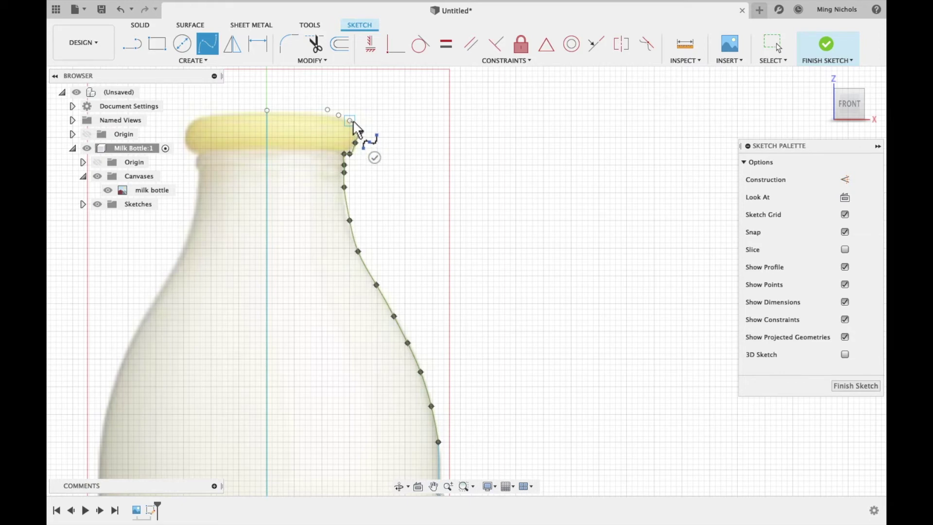
{"action": "left_click", "coordinate": [361, 131]}
{"action": "left_click", "coordinate": [349, 121]}
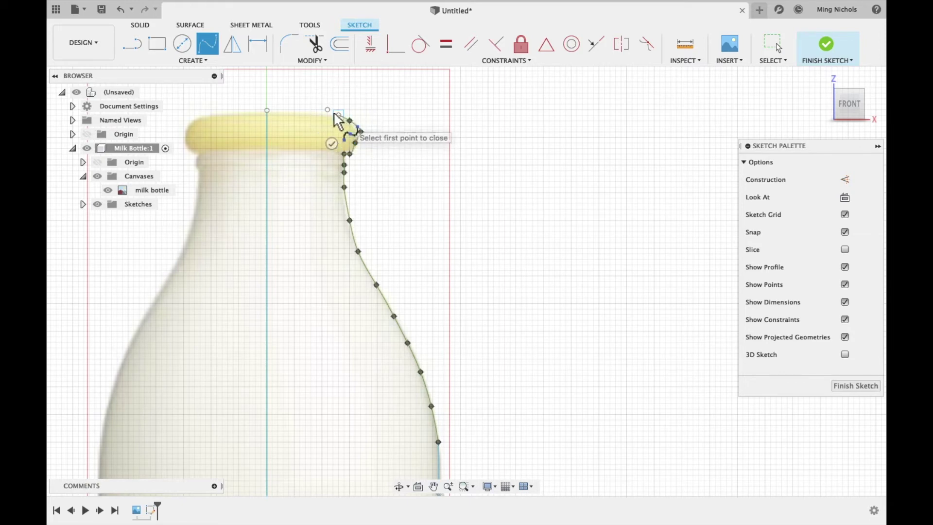
{"action": "left_click", "coordinate": [338, 114]}
{"action": "left_click", "coordinate": [329, 110]}
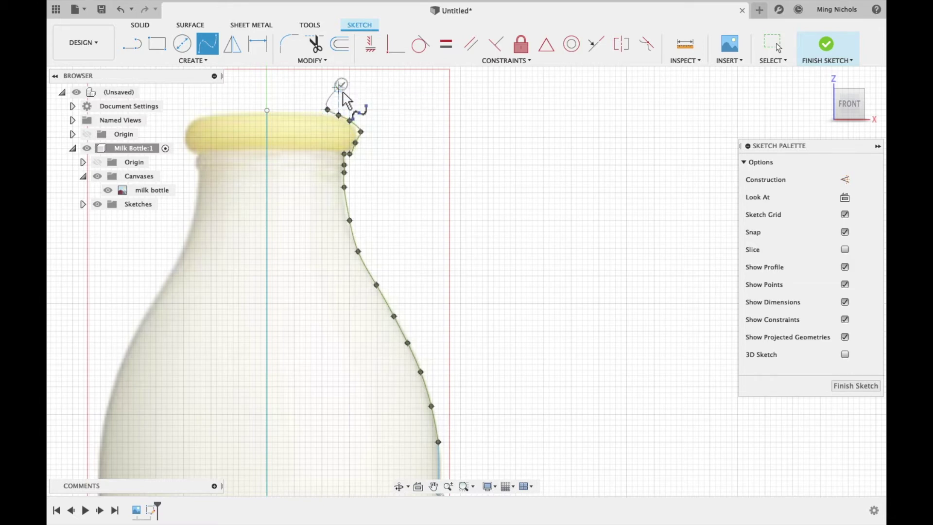
{"action": "left_click", "coordinate": [344, 90]}
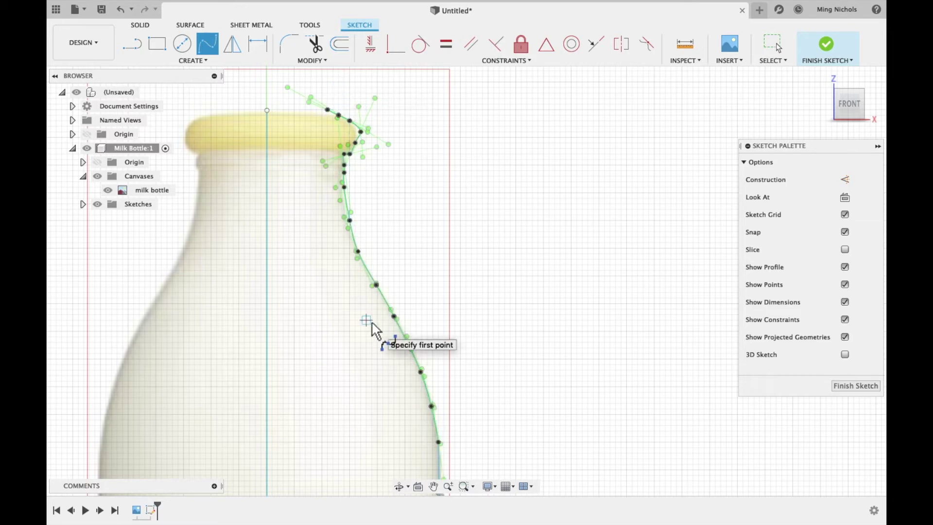
- Zoom and pan to check the spline around the neck and cap, then exit the spline tool
{"action": "scroll", "coordinate": [376, 331], "scroll_direction": "up", "scroll_amount": 5}
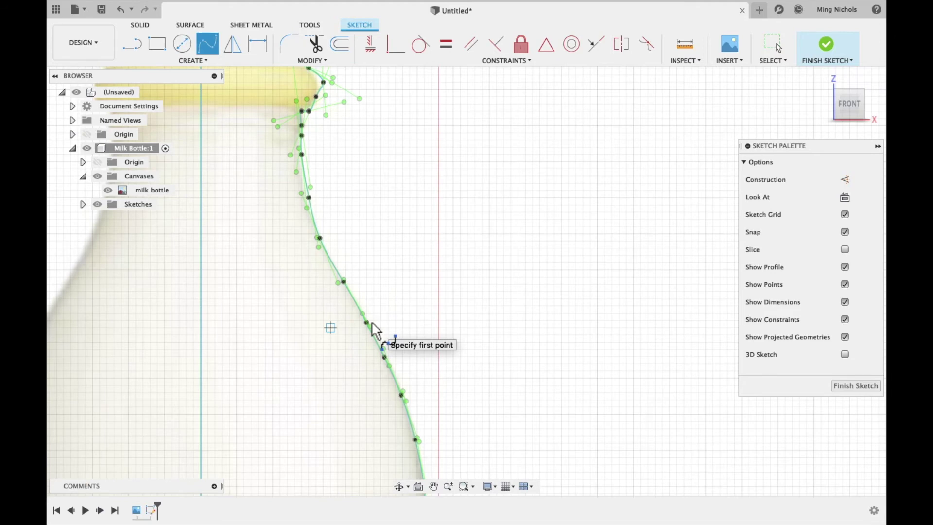
{"action": "scroll", "coordinate": [375, 331], "scroll_direction": "up", "scroll_amount": 3}
{"action": "scroll", "coordinate": [335, 235], "scroll_direction": "up", "scroll_amount": 3}
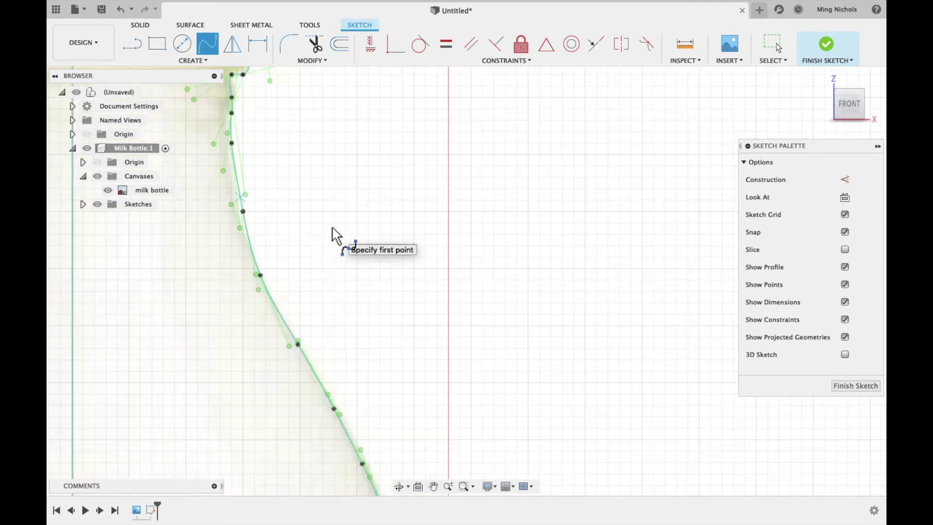
{"action": "middle_click_drag", "start_coordinate": [231, 248], "coordinate": [271, 235]}
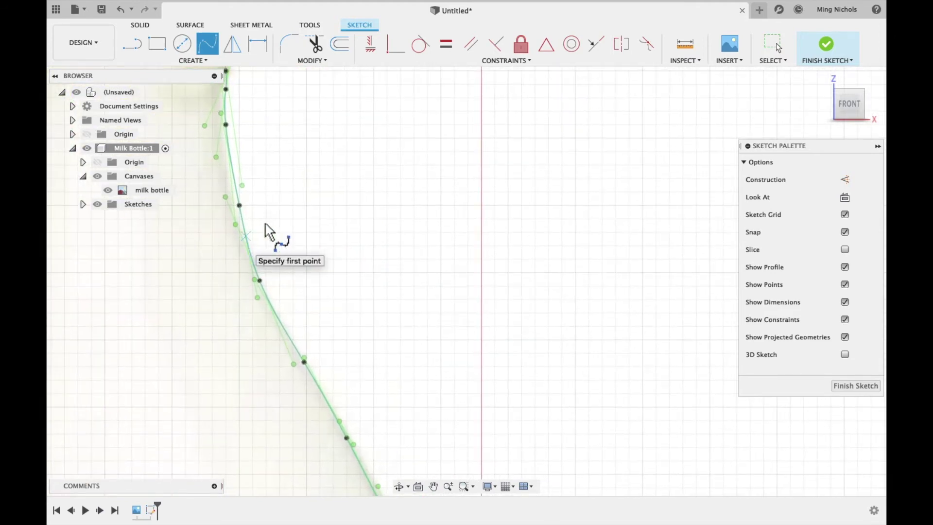
{"action": "scroll", "coordinate": [239, 202], "scroll_direction": "down", "scroll_amount": 4}
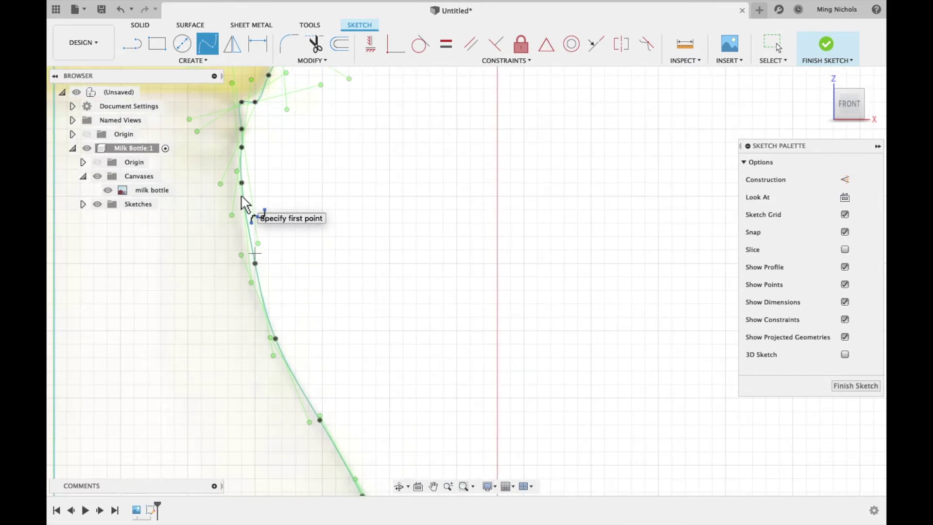
{"action": "scroll", "coordinate": [241, 203], "scroll_direction": "up", "scroll_amount": 3}
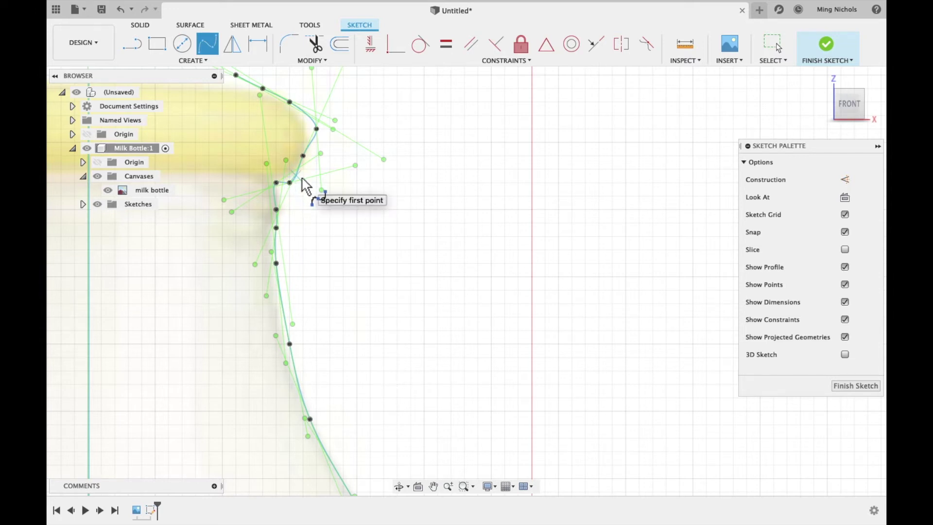
{"action": "key", "text": "Escape"}
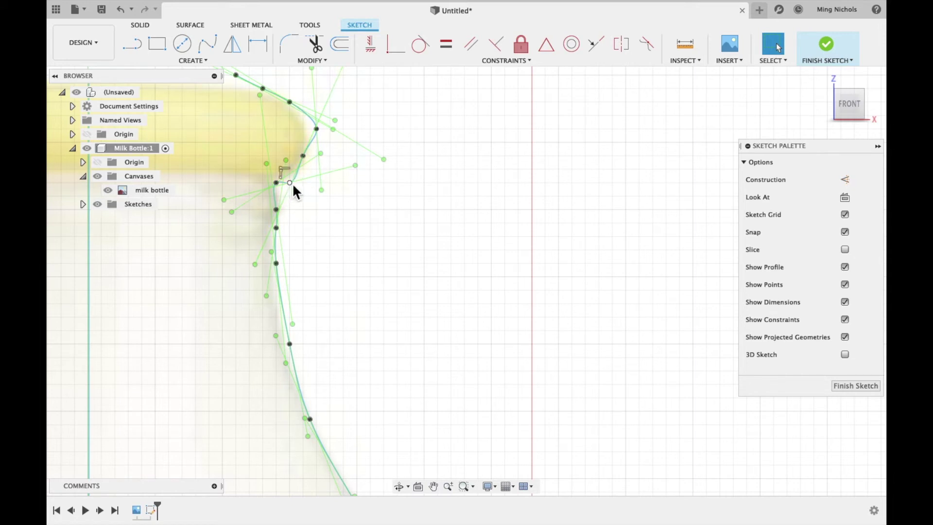
{"action": "left_click", "coordinate": [290, 182]}
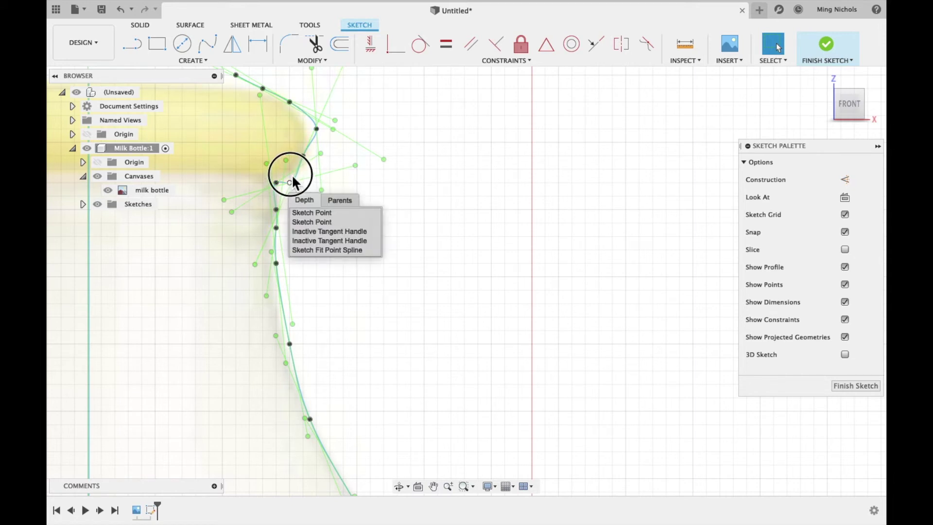
{"action": "left_click", "coordinate": [292, 175]}
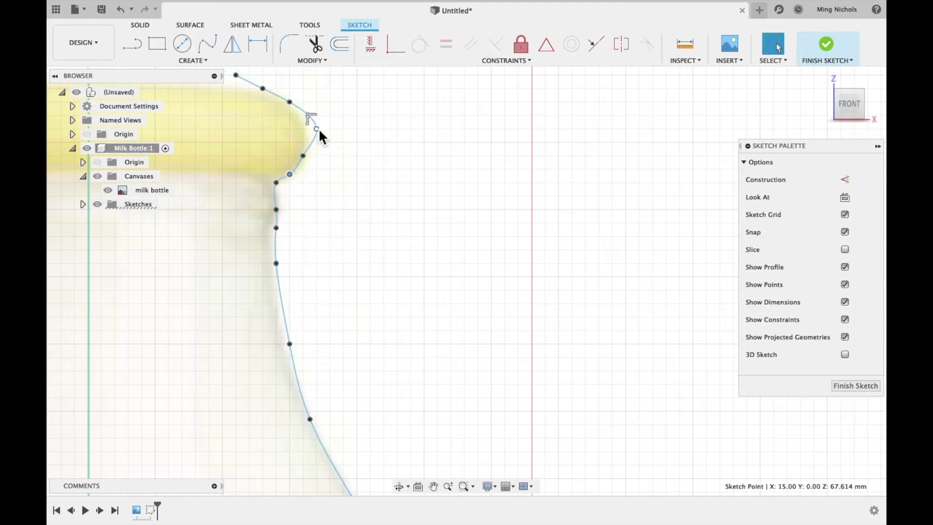
{"action": "left_click_drag", "start_coordinate": [316, 129], "coordinate": [303, 129]}
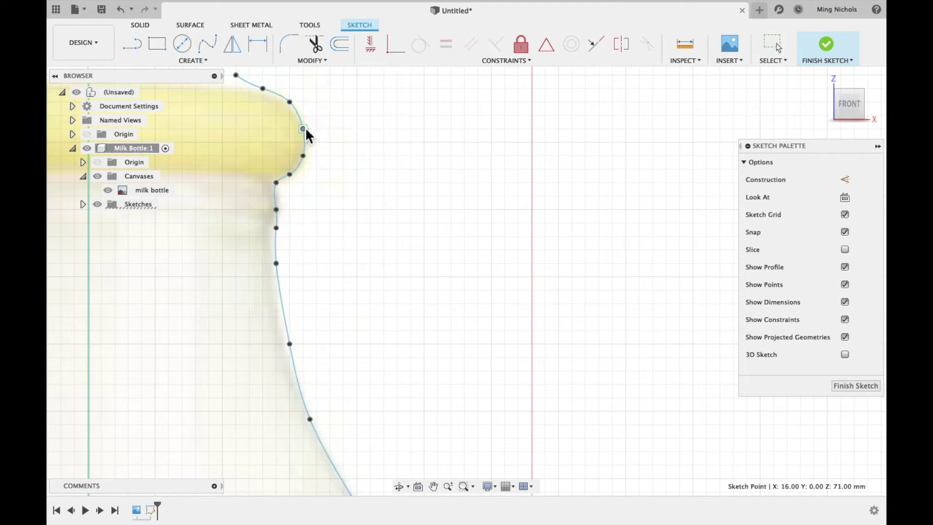
{"action": "scroll", "coordinate": [305, 126], "scroll_direction": "up", "scroll_amount": 2}
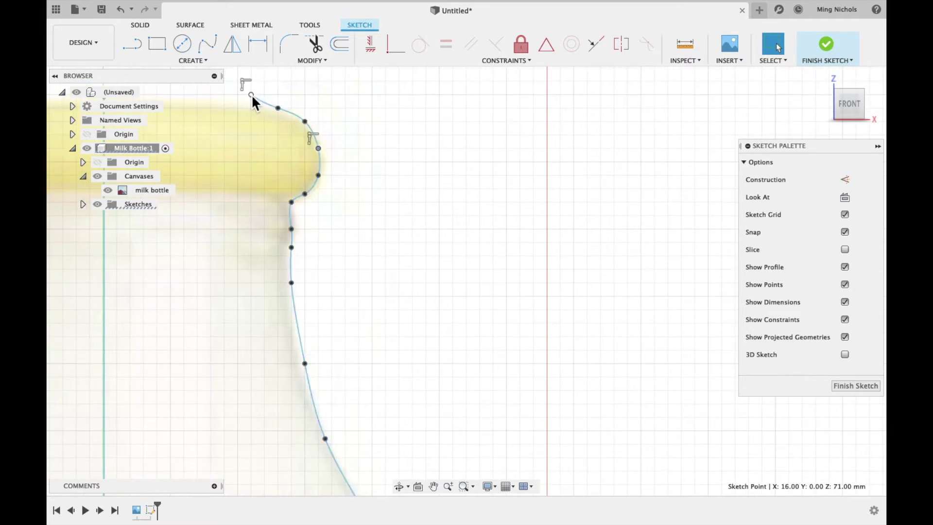
{"action": "left_click_drag", "start_coordinate": [252, 94], "coordinate": [222, 94]}
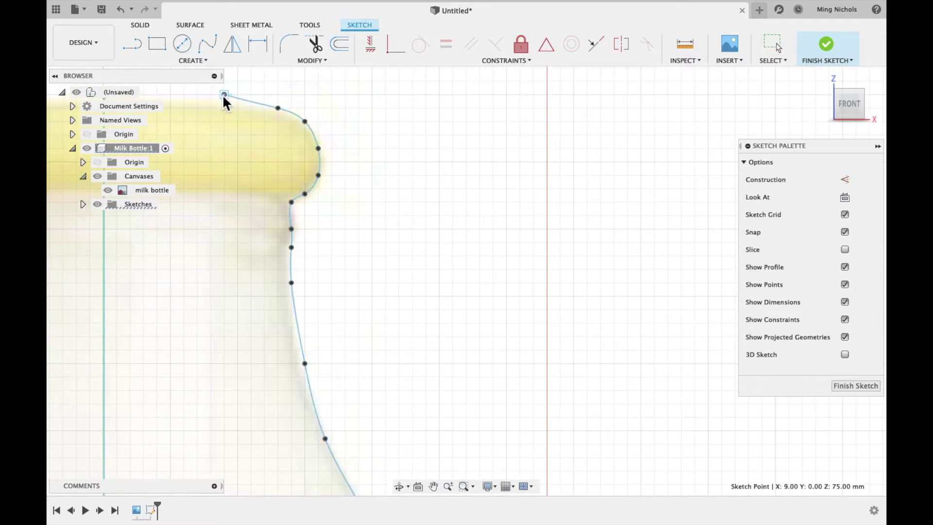
{"action": "scroll", "coordinate": [292, 151], "scroll_direction": "down", "scroll_amount": 3}
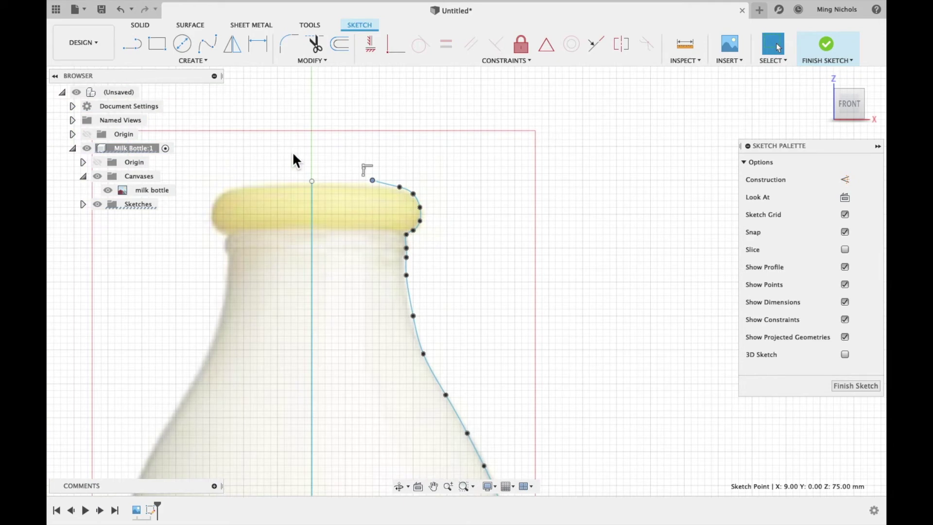
{"action": "scroll", "coordinate": [479, 401], "scroll_direction": "down", "scroll_amount": 3}
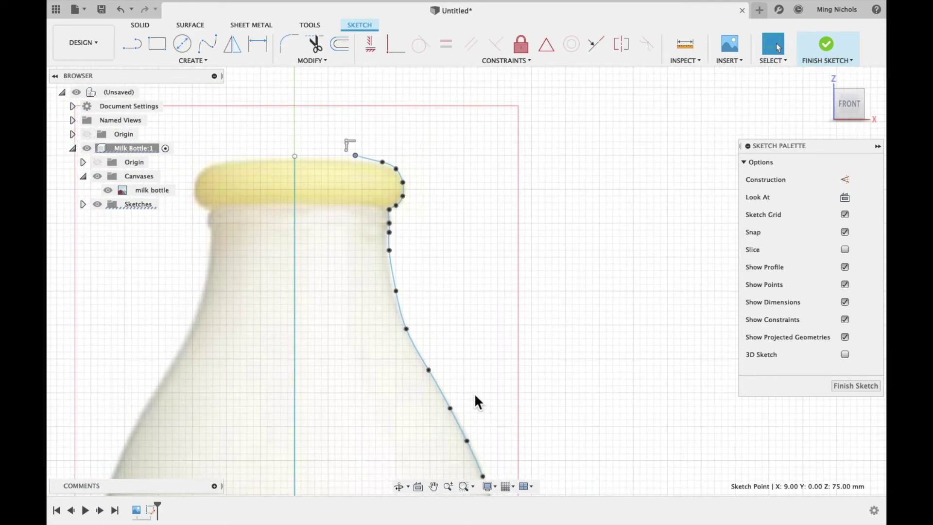
{"action": "left_click_drag", "start_coordinate": [398, 291], "coordinate": [391, 291]}
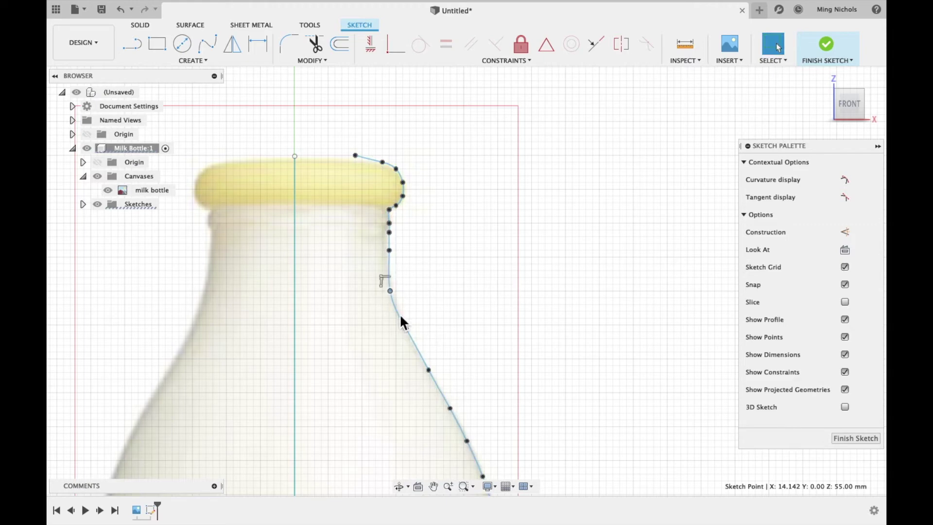
{"action": "scroll", "coordinate": [394, 289], "scroll_direction": "down", "scroll_amount": 2}
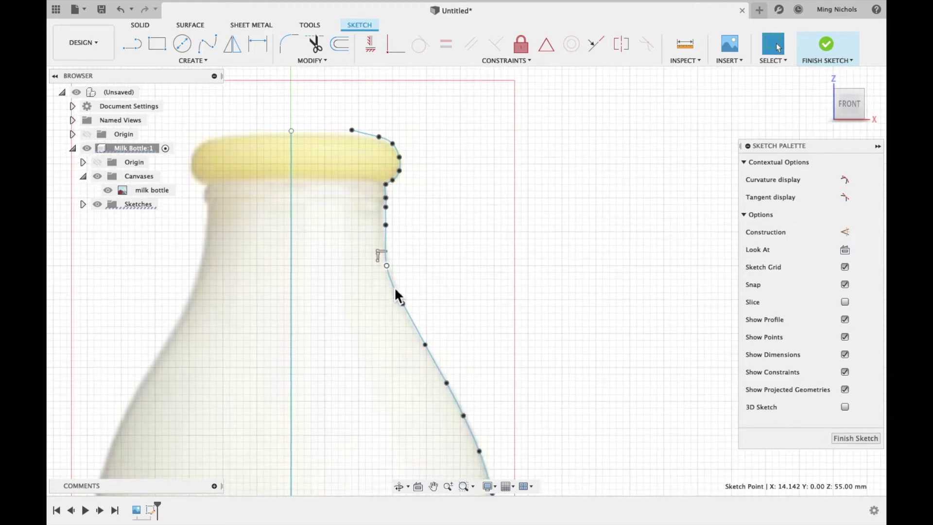
{"action": "scroll", "coordinate": [396, 293], "scroll_direction": "up", "scroll_amount": 2}
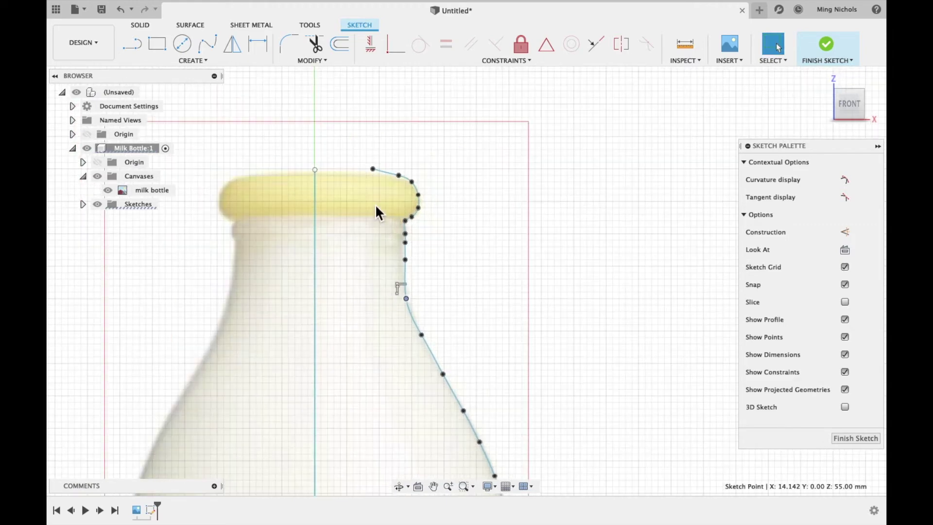
{"action": "scroll", "coordinate": [375, 204], "scroll_direction": "down", "scroll_amount": 2}
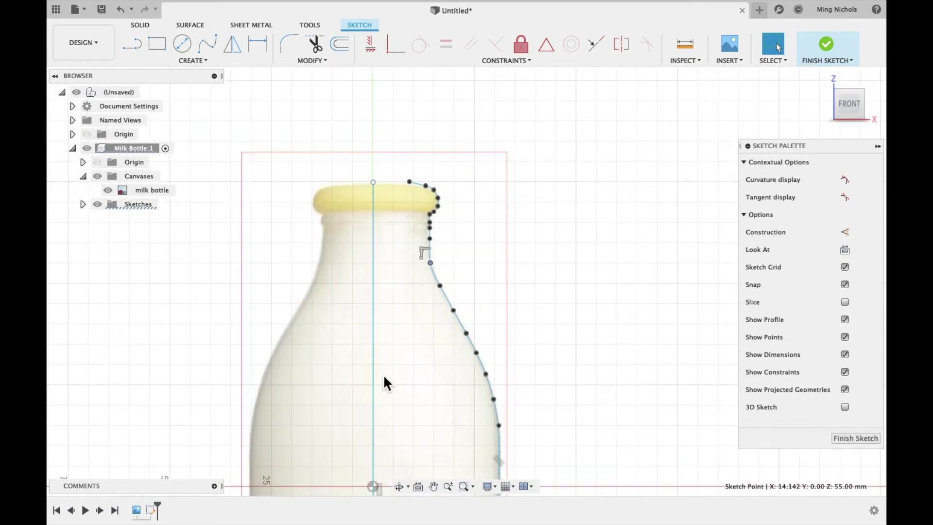
{"action": "scroll", "coordinate": [386, 384], "scroll_direction": "down", "scroll_amount": 2}
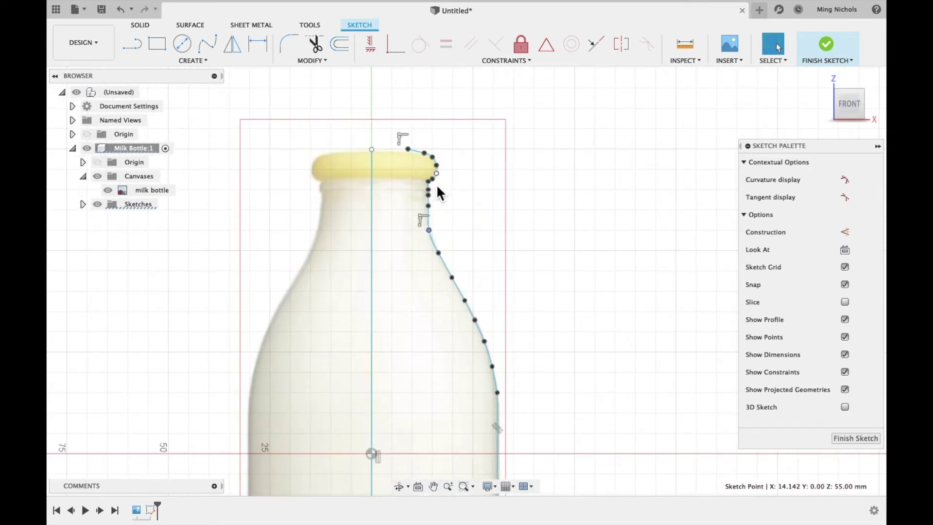
{"action": "scroll", "coordinate": [504, 406], "scroll_direction": "down", "scroll_amount": 5}
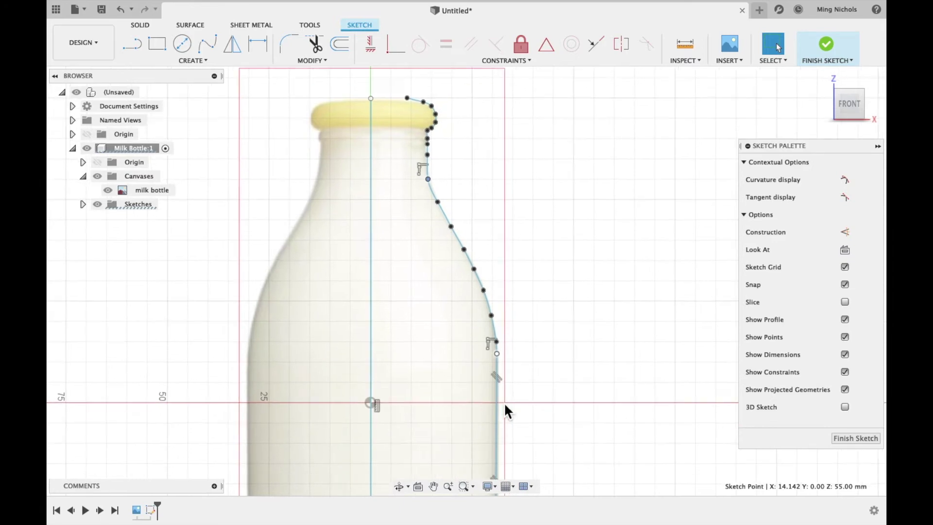
{"action": "scroll", "coordinate": [504, 397], "scroll_direction": "down", "scroll_amount": 4}
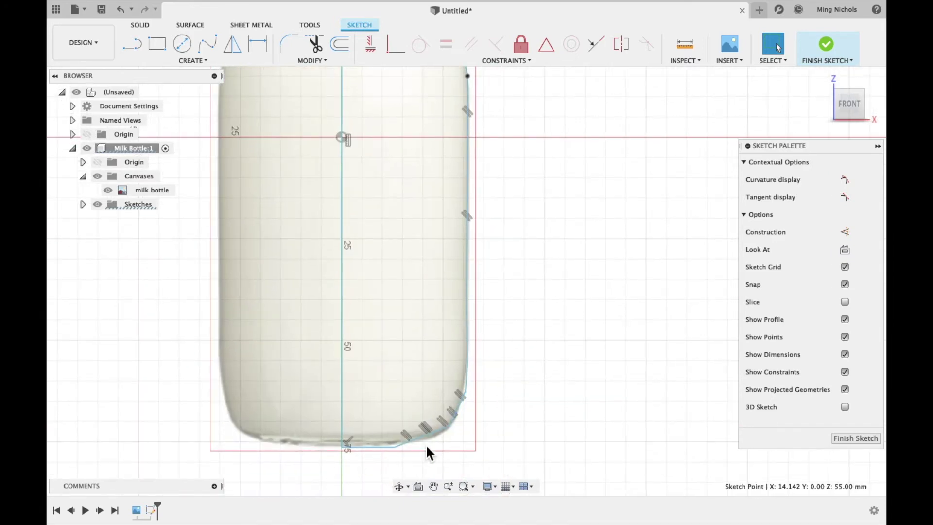
{"action": "scroll", "coordinate": [470, 381], "scroll_direction": "up", "scroll_amount": 5}
{"action": "scroll", "coordinate": [447, 478], "scroll_direction": "up", "scroll_amount": 6}
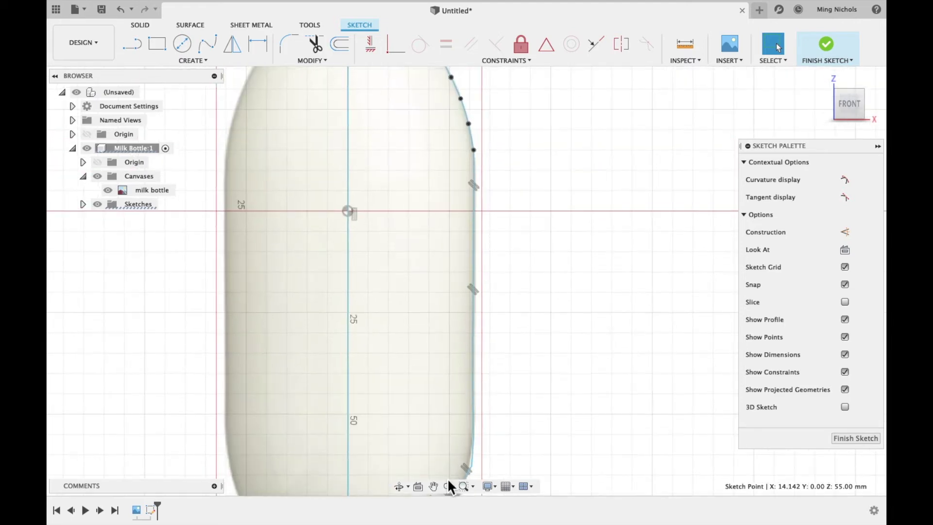
{"action": "scroll", "coordinate": [440, 173], "scroll_direction": "down", "scroll_amount": 5}
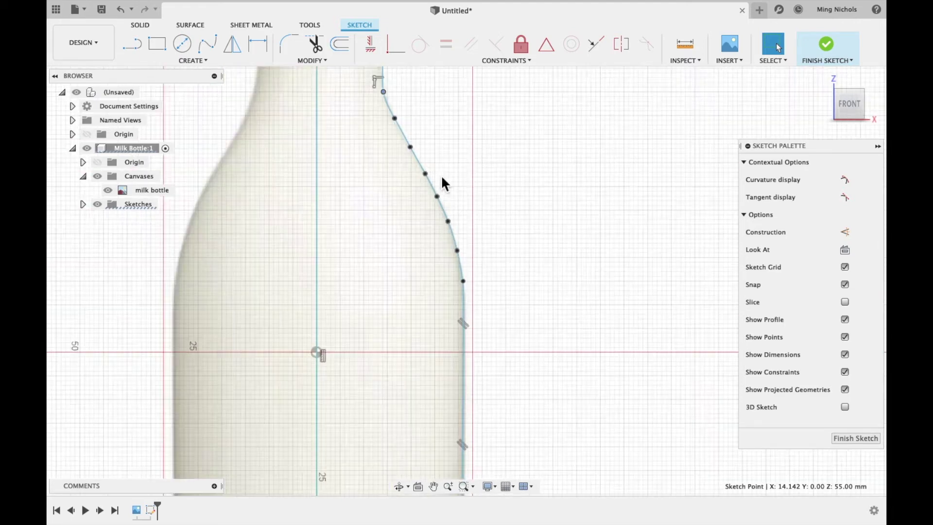
{"action": "scroll", "coordinate": [347, 159], "scroll_direction": "up", "scroll_amount": 10}
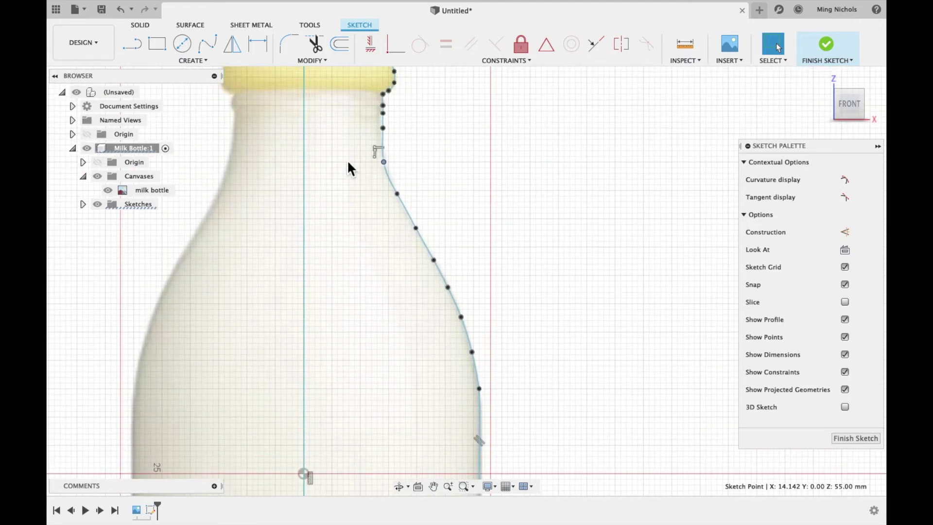
{"action": "scroll", "coordinate": [347, 160], "scroll_direction": "up", "scroll_amount": 3}
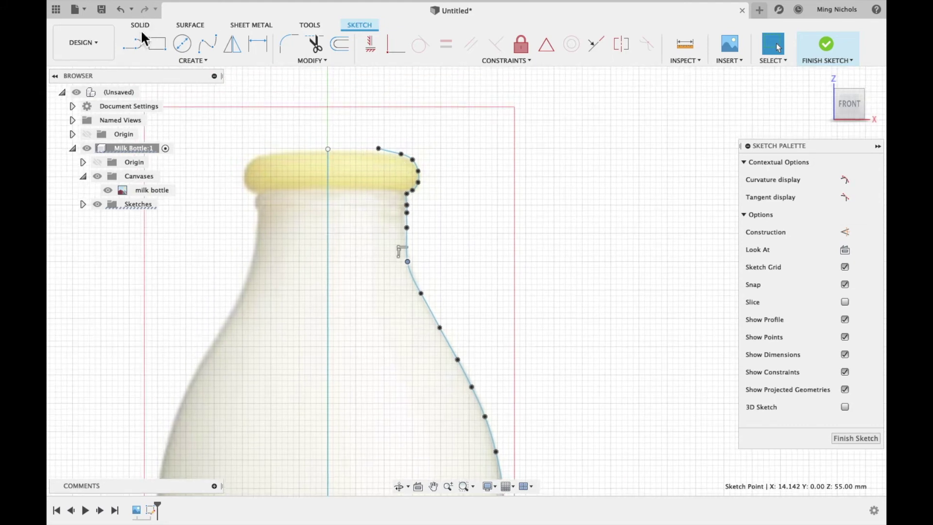
- Draw a line across the cap top from the centre axis to the spline's end, closing the profile, and save
{"action": "left_click", "coordinate": [136, 44]}
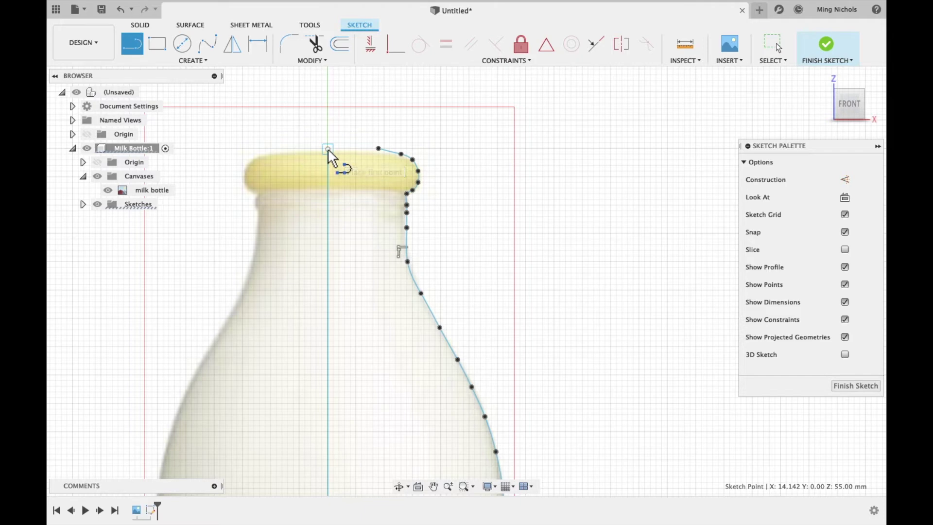
{"action": "left_click", "coordinate": [327, 149]}
{"action": "left_click", "coordinate": [378, 148]}
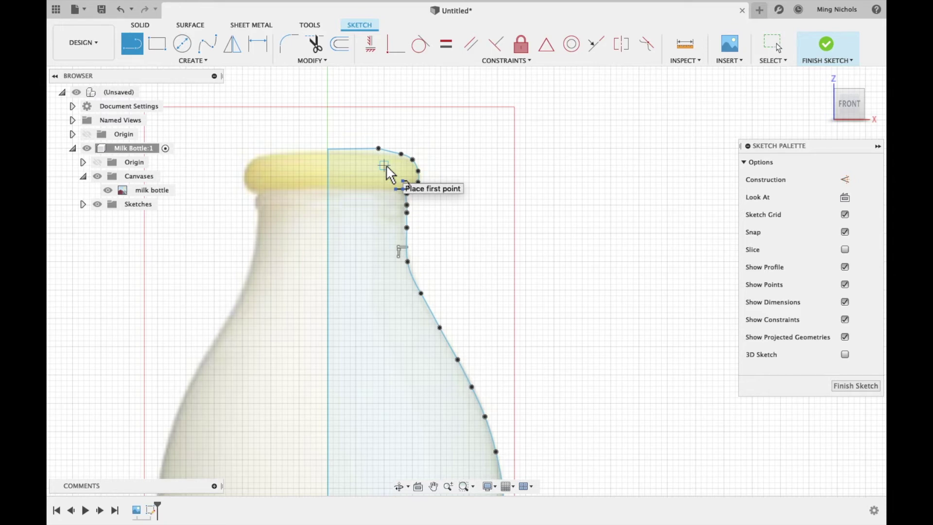
{"action": "key", "text": "super+s"}
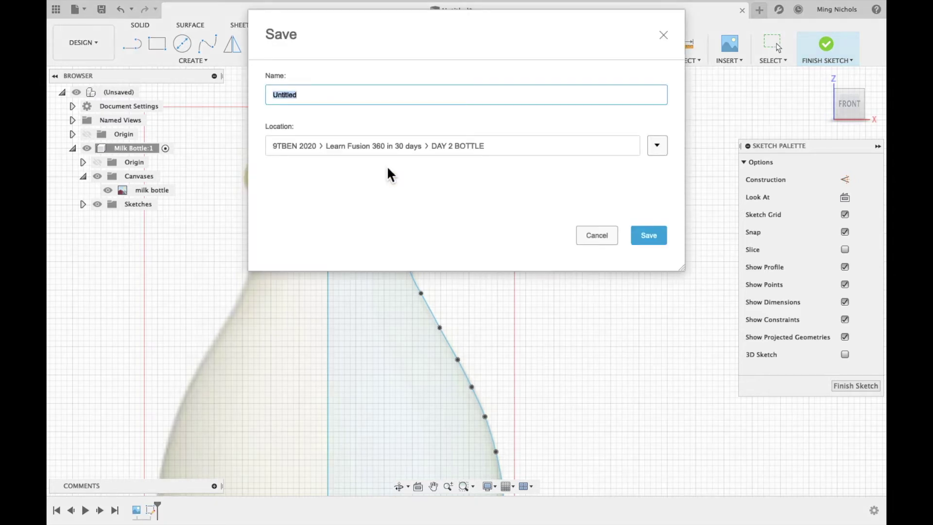
- Name the design 'Milk Bottle' and save it in the DAY 2 BOTTLE project folder
{"action": "type", "text": "Milk Bottle"}
{"action": "left_click", "coordinate": [655, 237]}
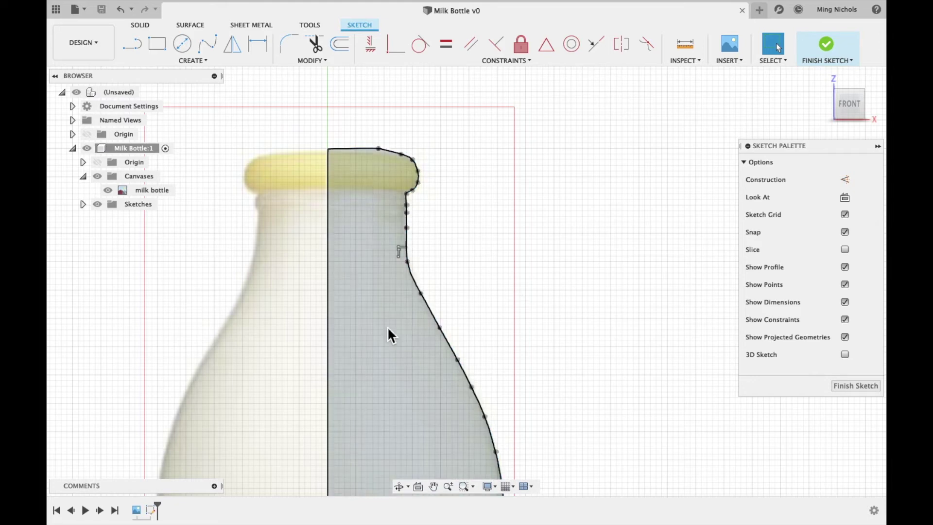
{"action": "scroll", "coordinate": [387, 348], "scroll_direction": "down", "scroll_amount": 5}
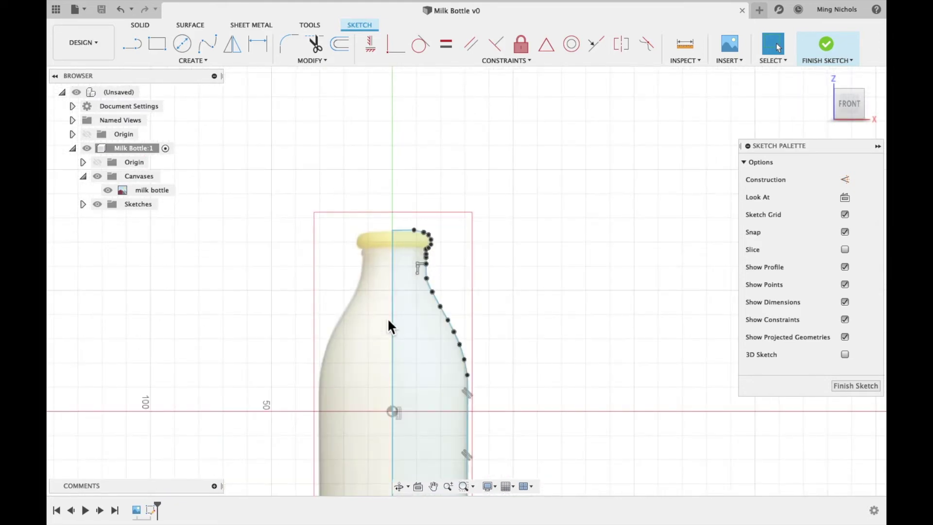
{"action": "scroll", "coordinate": [389, 325], "scroll_direction": "down", "scroll_amount": 5}
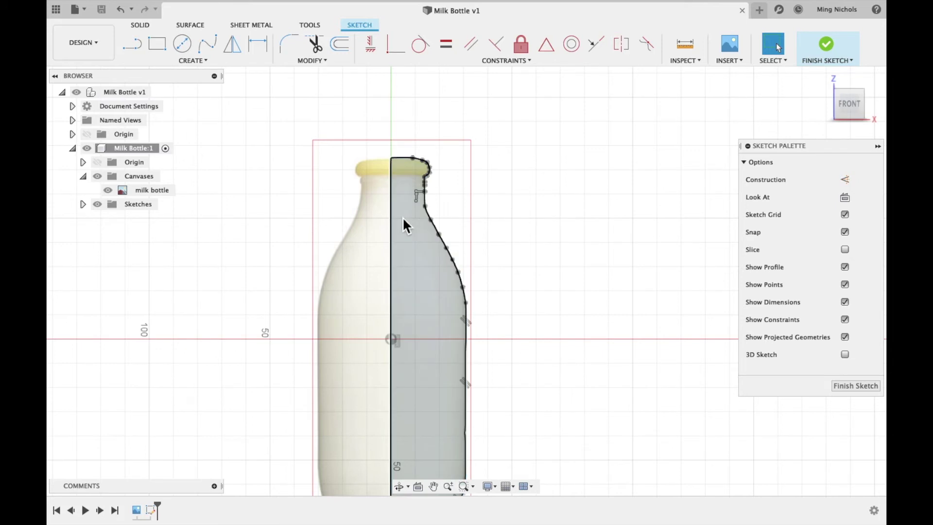
- Finish the sketch and revolve the profile 360° around the centre line into a new solid body
{"action": "left_click", "coordinate": [826, 45]}
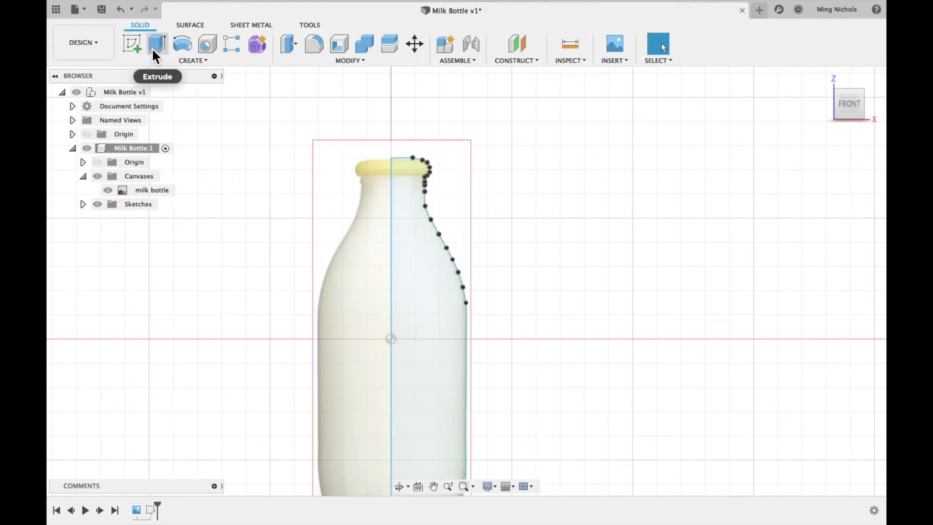
{"action": "left_click", "coordinate": [183, 44]}
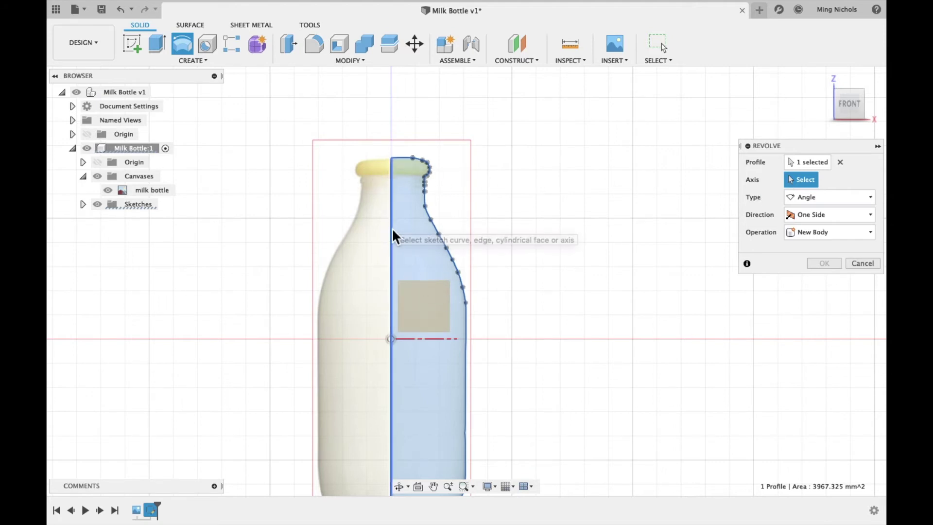
{"action": "left_click", "coordinate": [393, 289]}
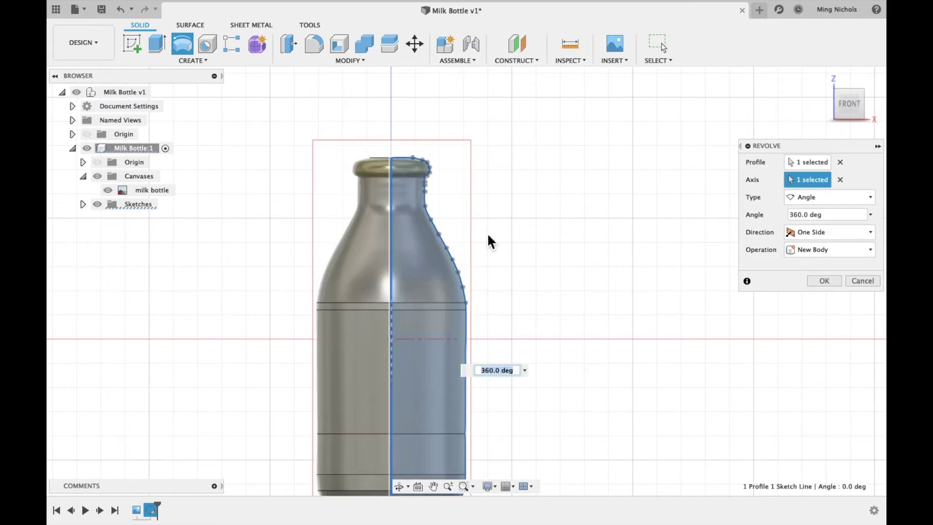
{"action": "left_click", "coordinate": [823, 77]}
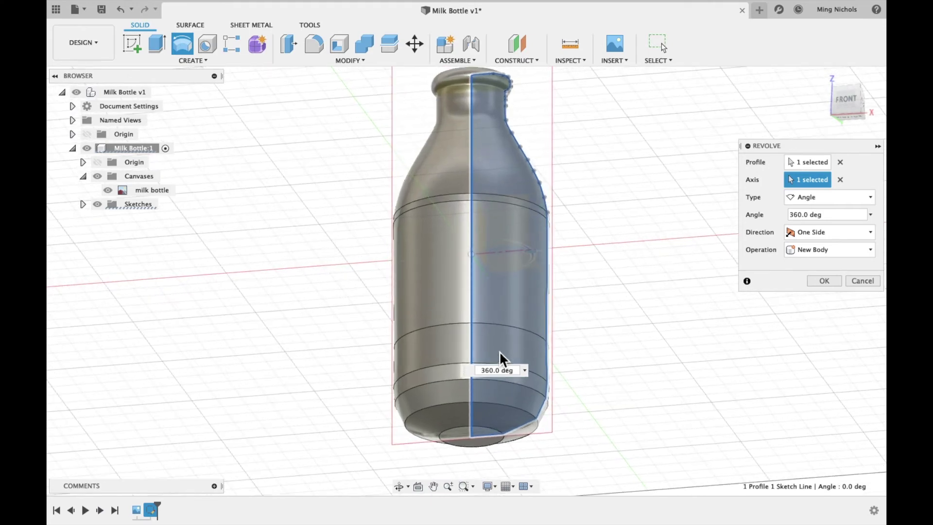
{"action": "scroll", "coordinate": [499, 351], "scroll_direction": "up", "scroll_amount": 3}
{"action": "scroll", "coordinate": [433, 422], "scroll_direction": "up", "scroll_amount": 2}
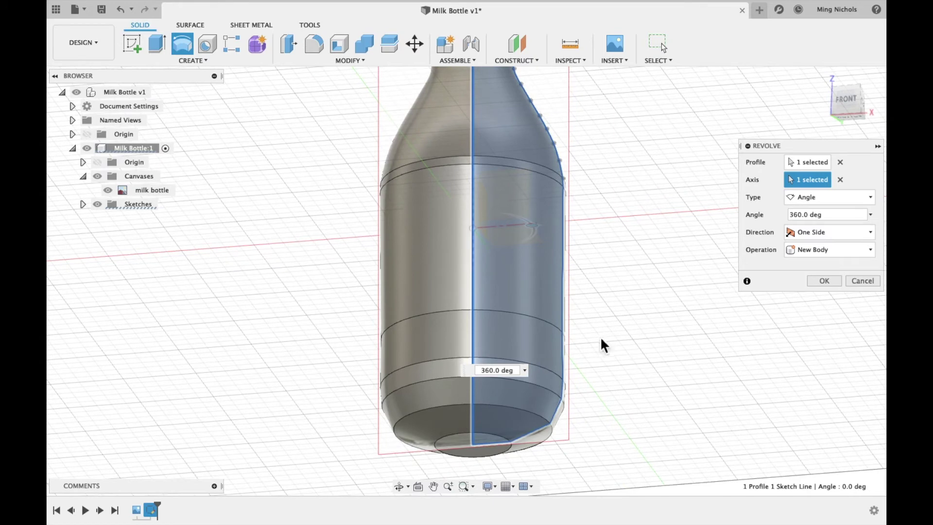
{"action": "left_click", "coordinate": [824, 282]}
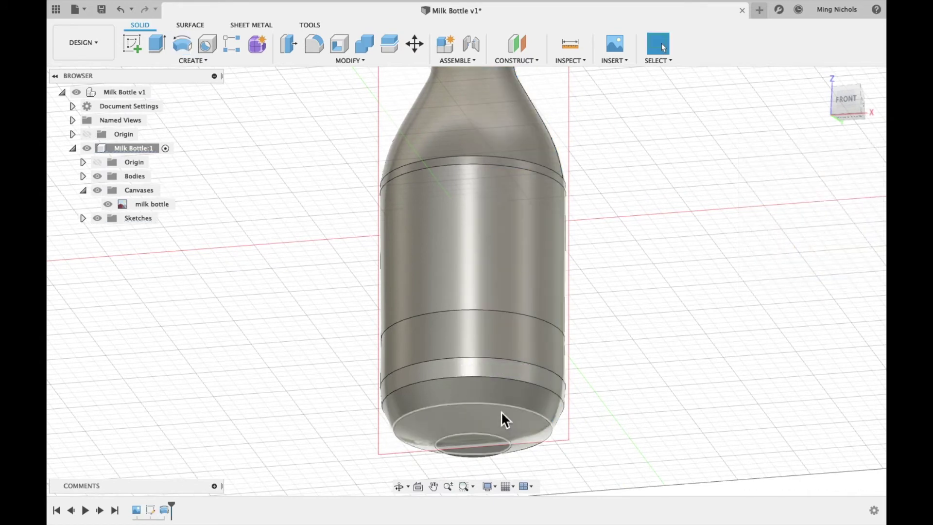
- Start a fillet and select the seven ring edges on the bottle's base, body and shoulder
{"action": "key", "text": "f"}
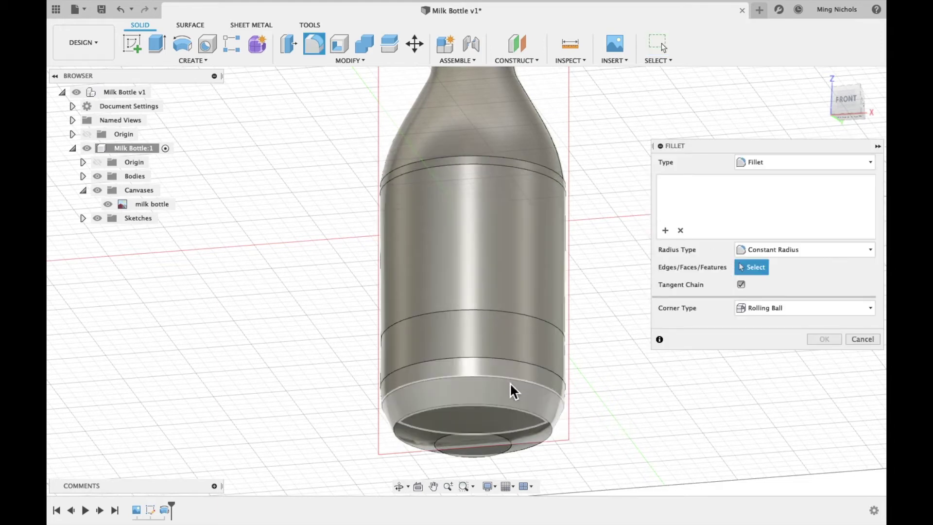
{"action": "left_click", "coordinate": [489, 433]}
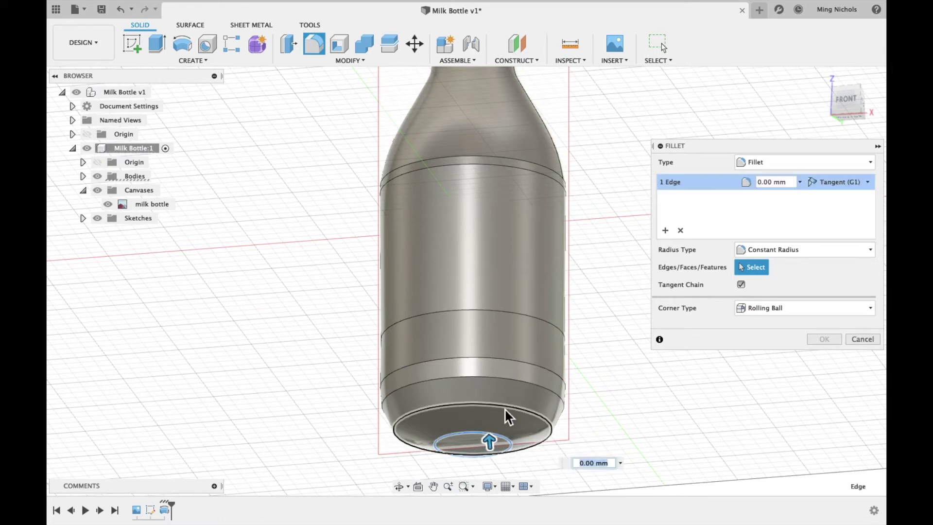
{"action": "left_click", "coordinate": [504, 407]}
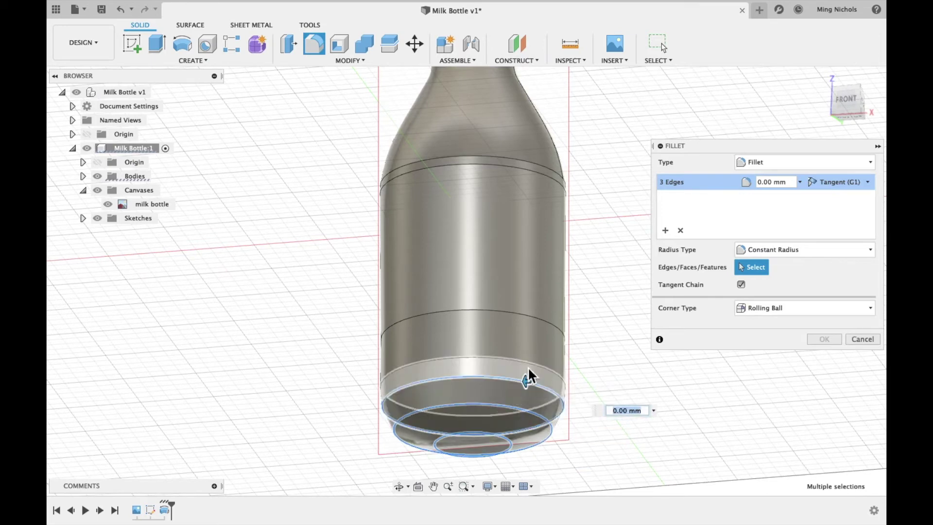
{"action": "left_click", "coordinate": [530, 363]}
{"action": "left_click", "coordinate": [533, 313]}
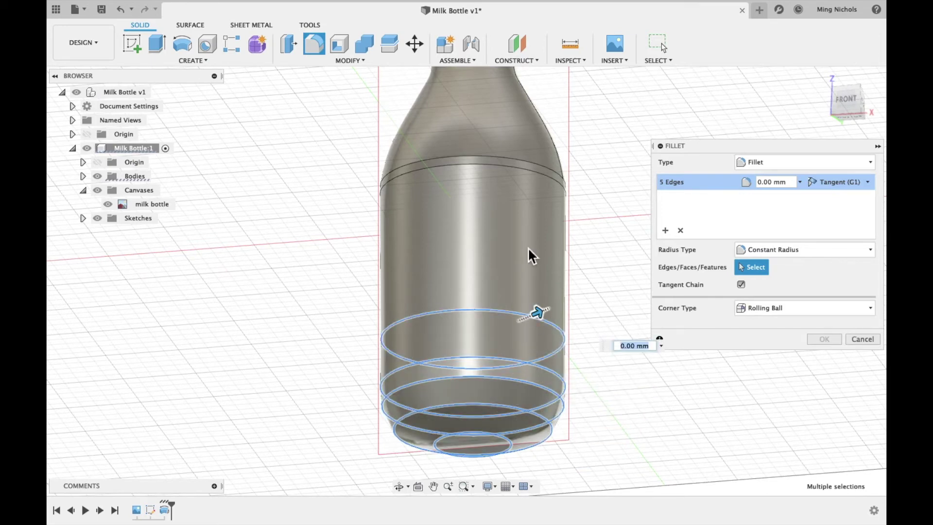
{"action": "left_click", "coordinate": [519, 167]}
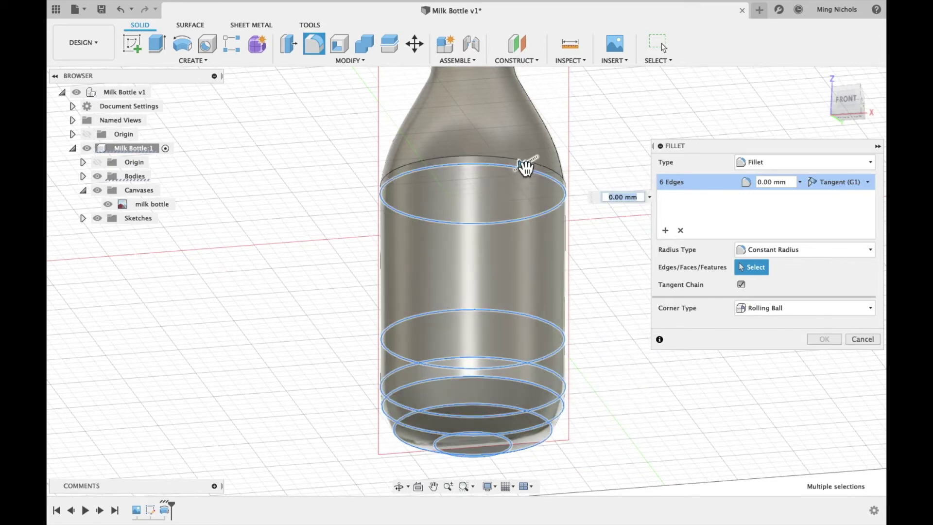
{"action": "left_click", "coordinate": [518, 160]}
{"action": "scroll", "coordinate": [519, 160], "scroll_direction": "up", "scroll_amount": 5}
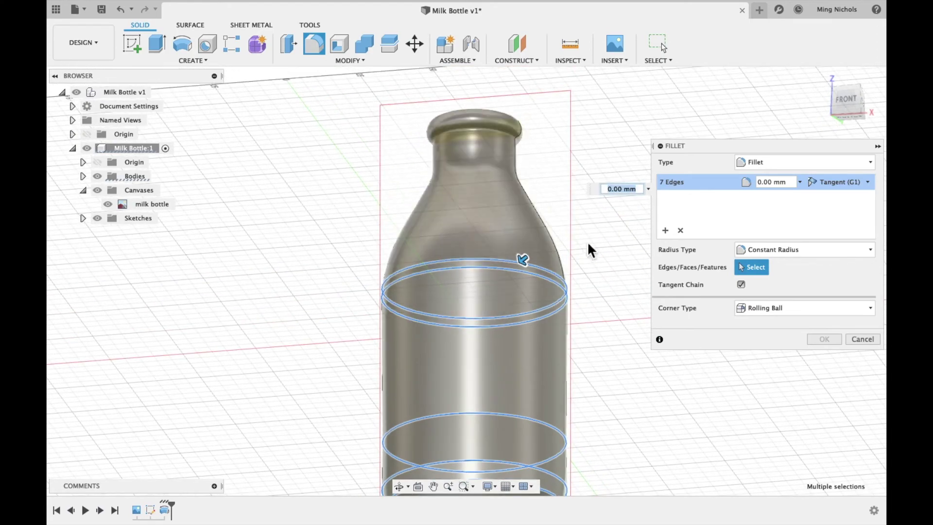
- Set the fillet radius to 5 mm and confirm the fillet
{"action": "left_click", "coordinate": [762, 186]}
{"action": "key", "text": "Return"}
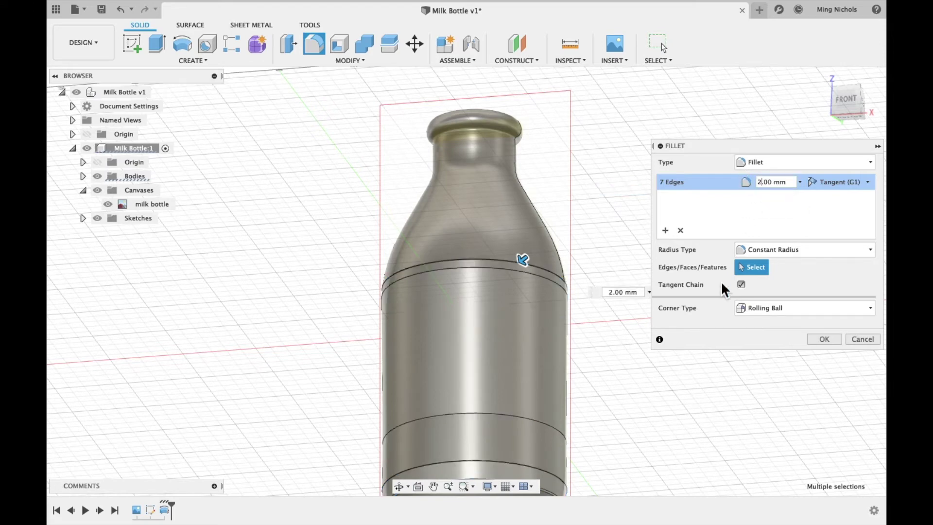
{"action": "scroll", "coordinate": [560, 396], "scroll_direction": "down", "scroll_amount": 5}
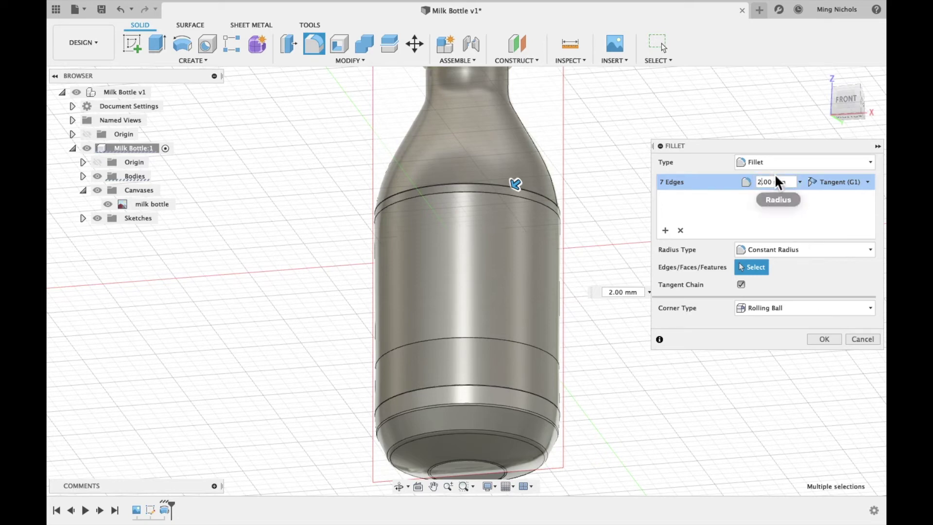
{"action": "left_click", "coordinate": [764, 183]}
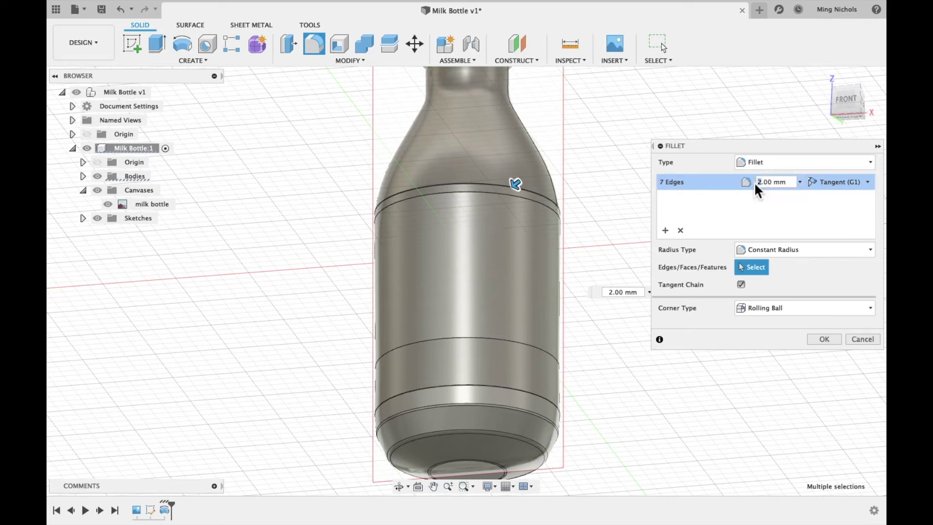
{"action": "type", "text": "5"}
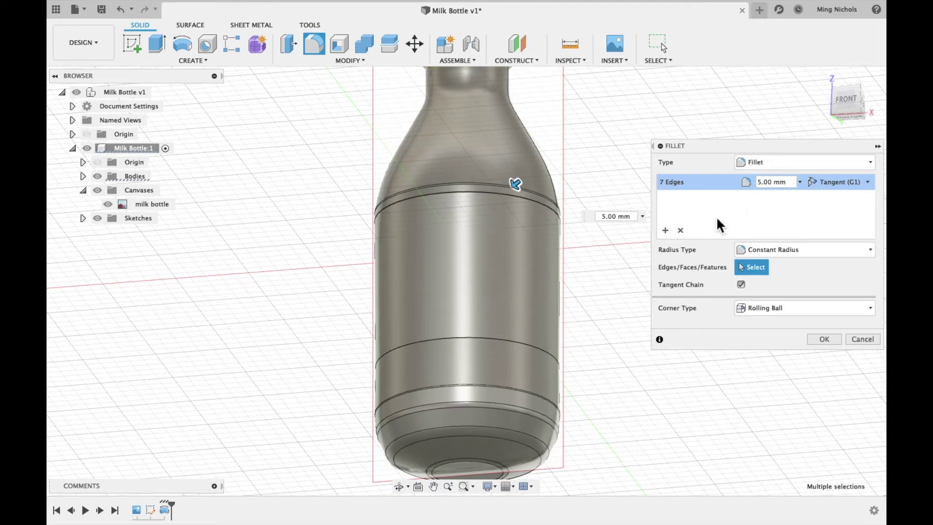
{"action": "scroll", "coordinate": [482, 252], "scroll_direction": "up", "scroll_amount": 3}
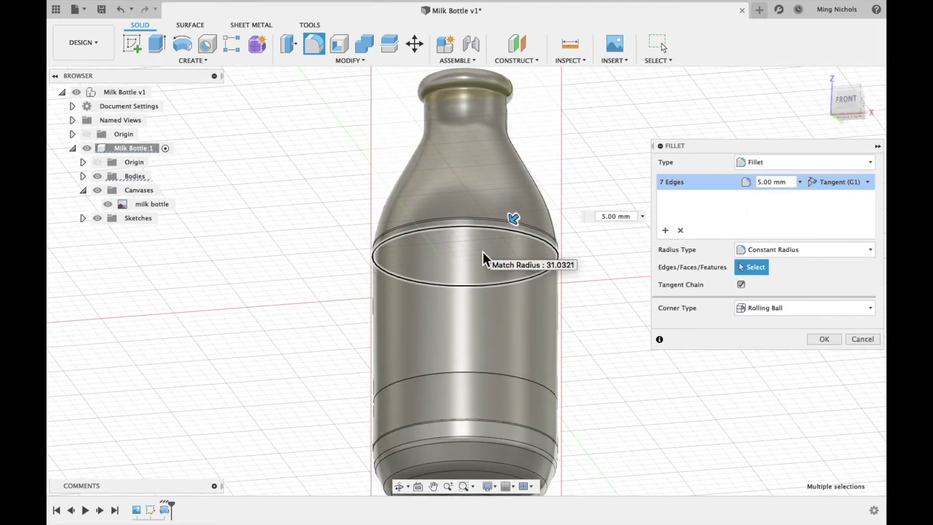
{"action": "left_click", "coordinate": [824, 339]}
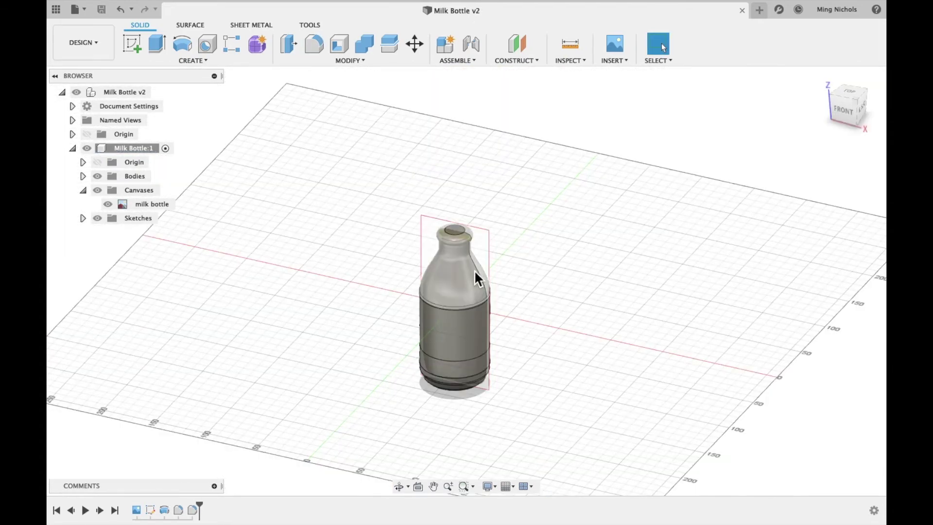
- Zoom in and out to look over the bottle with its rounded ring edges
{"action": "scroll", "coordinate": [474, 270], "scroll_direction": "up", "scroll_amount": 6}
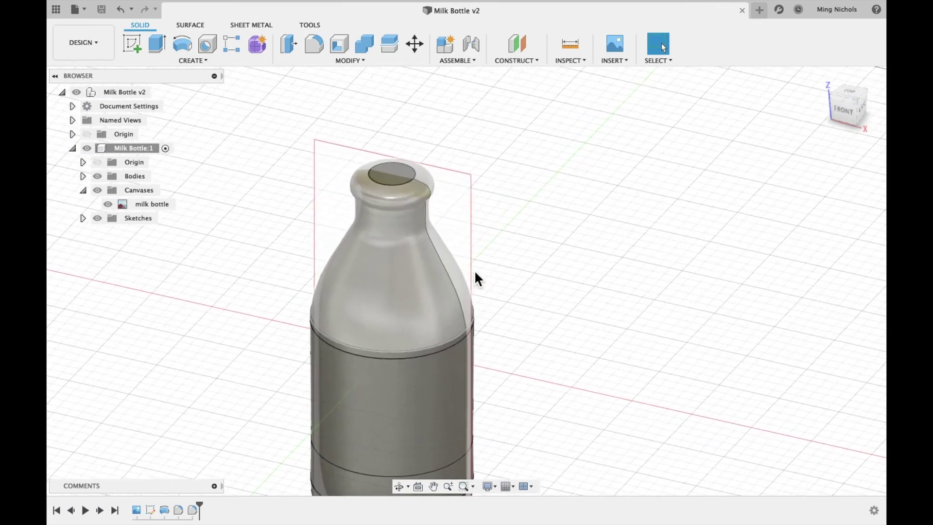
{"action": "scroll", "coordinate": [474, 279], "scroll_direction": "down", "scroll_amount": 3}
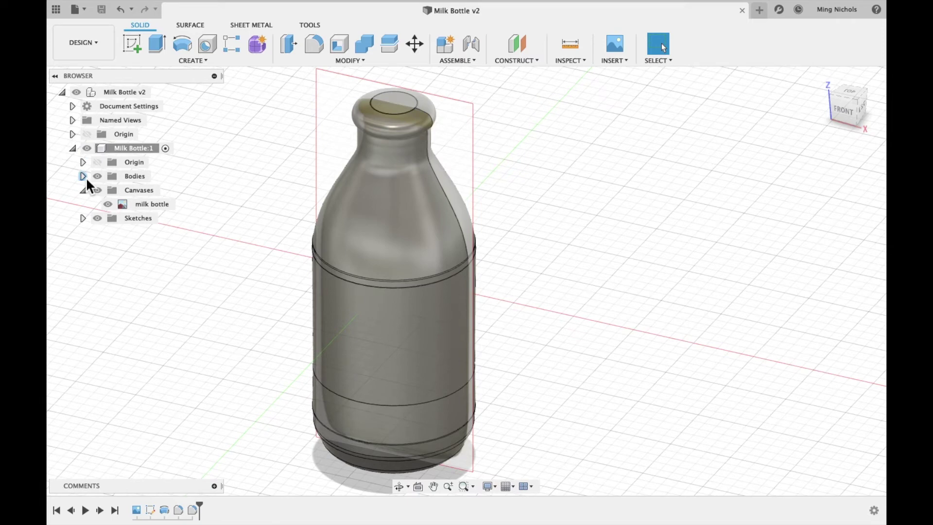
- Select Body1 in the browser and start a Shell with the cap-top face chosen for removal
{"action": "left_click", "coordinate": [84, 164]}
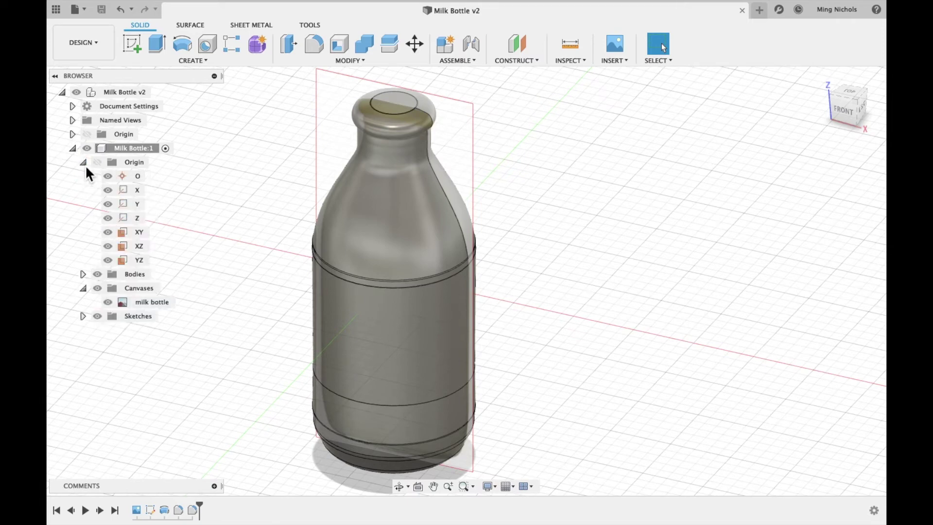
{"action": "left_click", "coordinate": [84, 163]}
{"action": "left_click", "coordinate": [83, 176]}
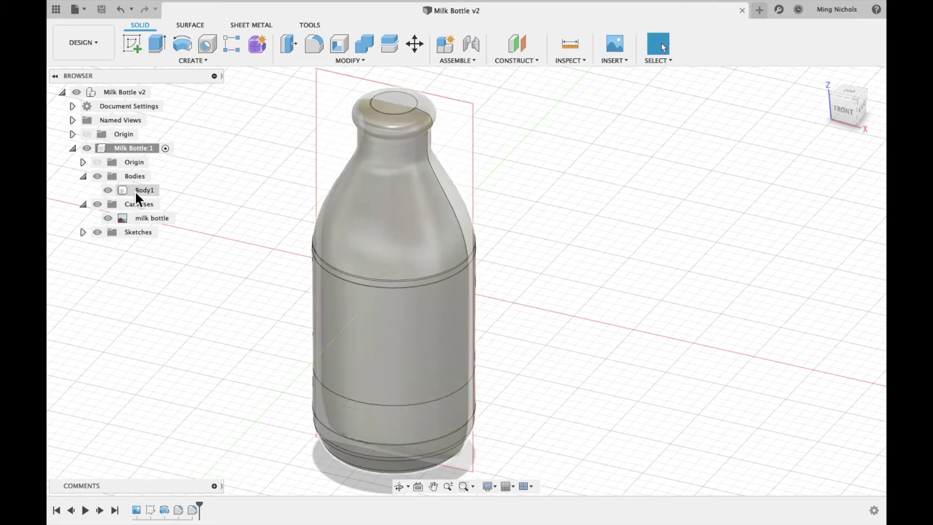
{"action": "left_click", "coordinate": [136, 192]}
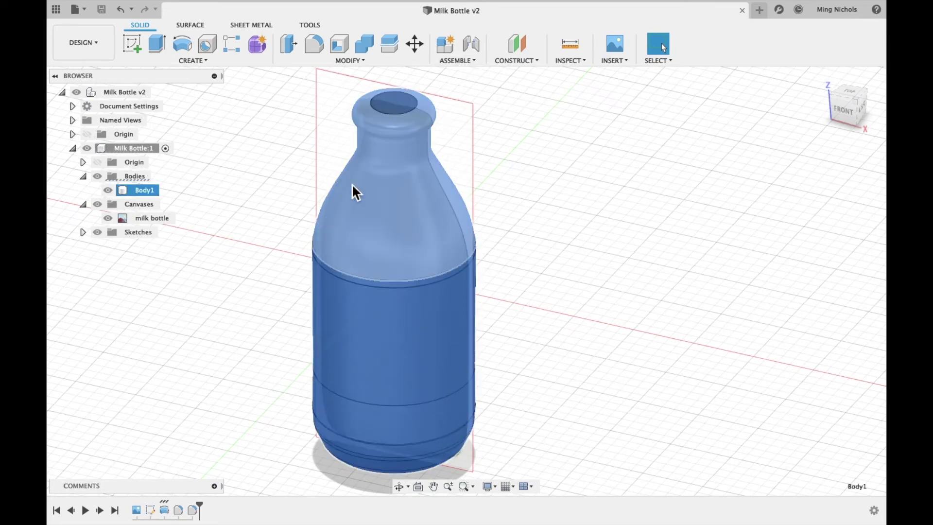
{"action": "left_click", "coordinate": [202, 61]}
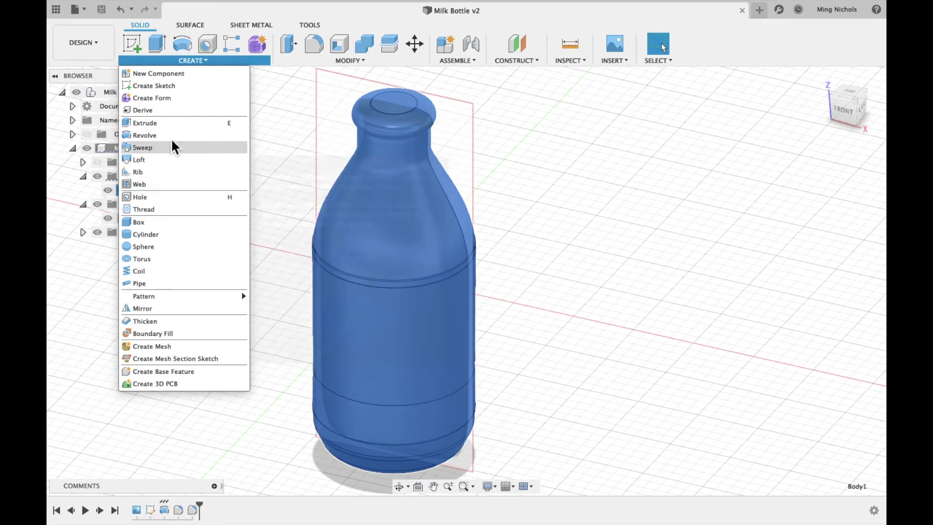
{"action": "mouse_move", "coordinate": [520, 62]}
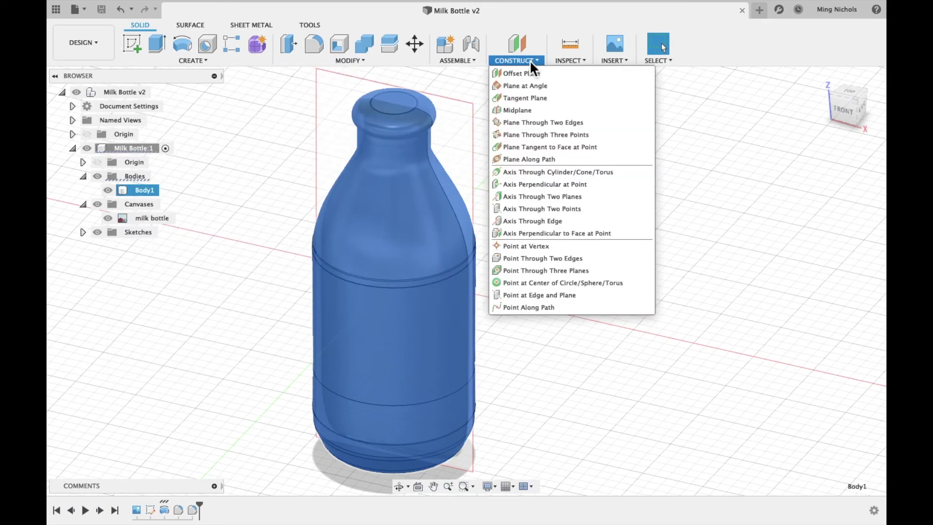
{"action": "mouse_move", "coordinate": [372, 62]}
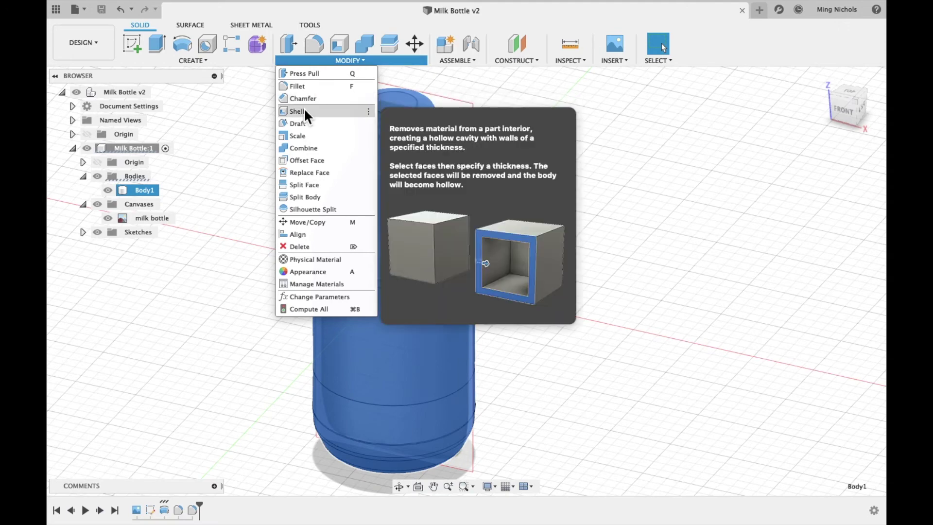
{"action": "left_click", "coordinate": [298, 111]}
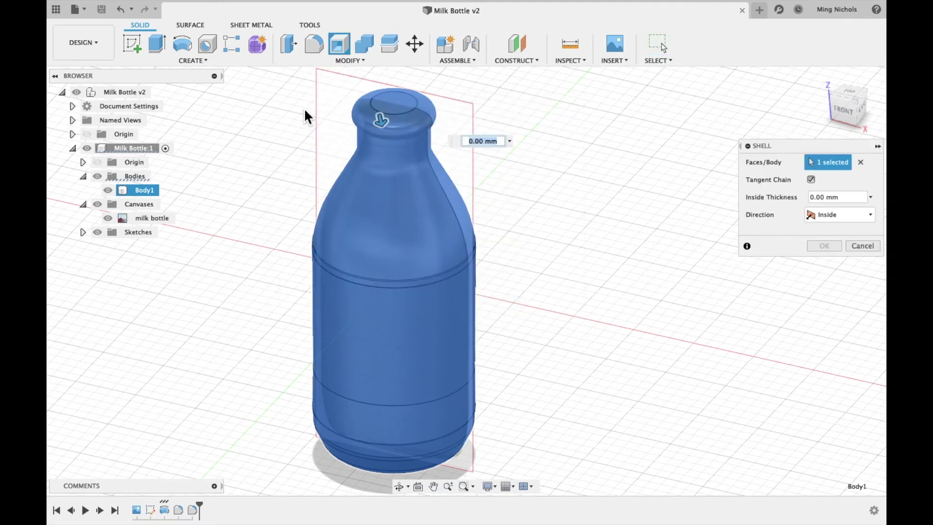
- Replace the inside thickness with 5 mm and apply the shell to the bottle
{"action": "left_click", "coordinate": [475, 145]}
{"action": "key", "text": "BackSpace"}
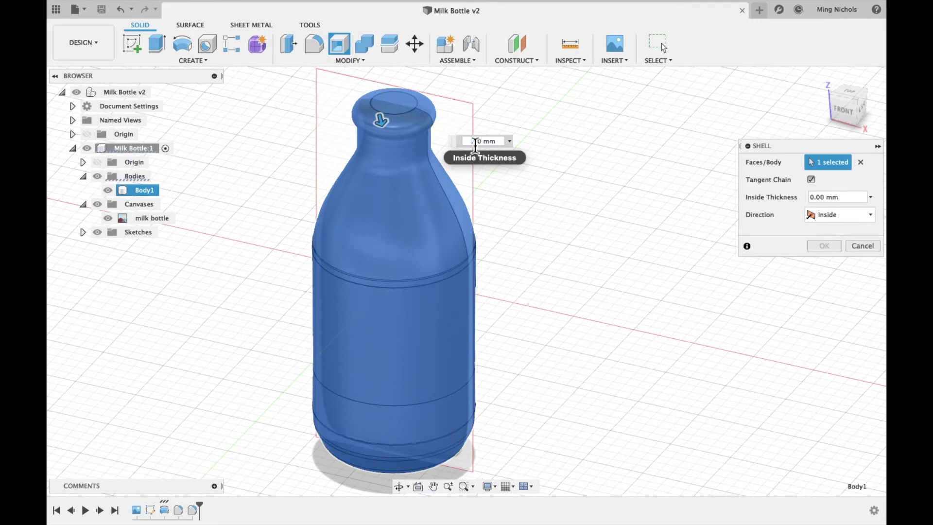
{"action": "type", "text": "5"}
{"action": "key", "text": "Return"}
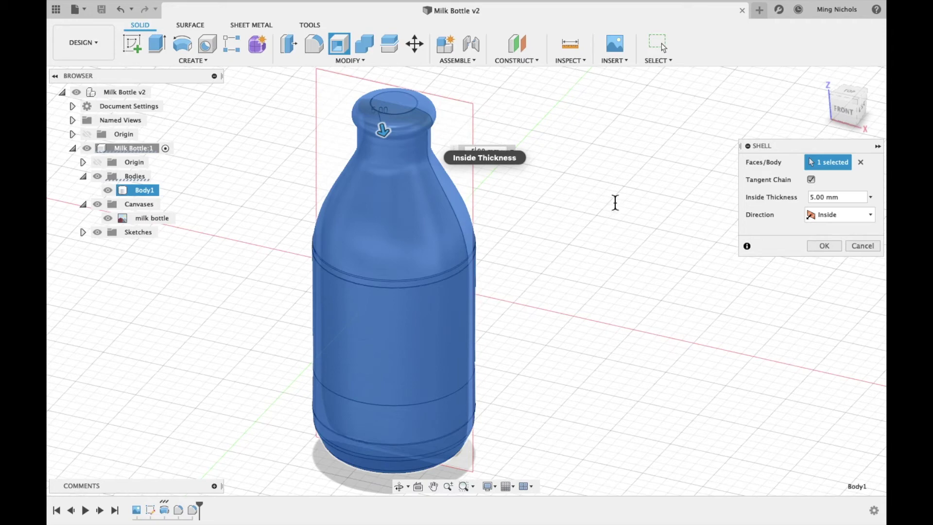
{"action": "key", "text": "Return"}
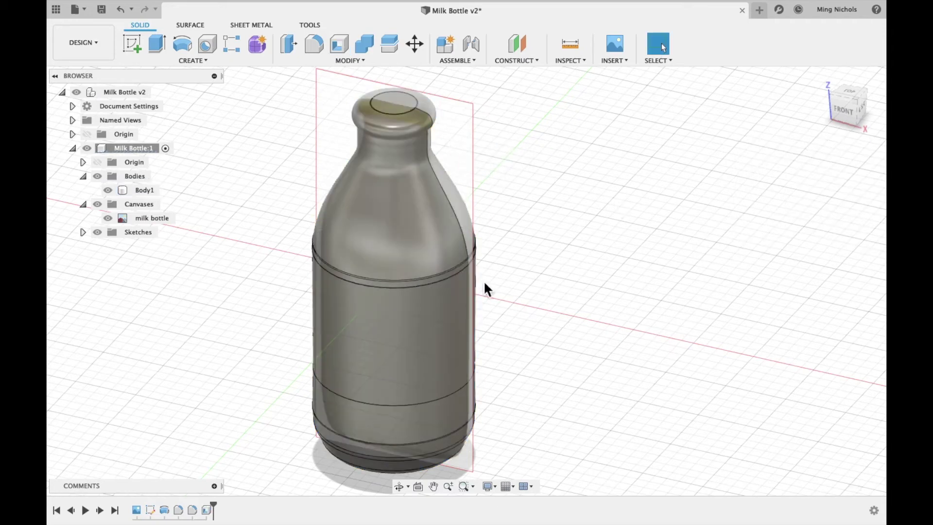
- Run a Section Analysis cutting the hollow bottle along the XZ origin plane
{"action": "left_click", "coordinate": [391, 267]}
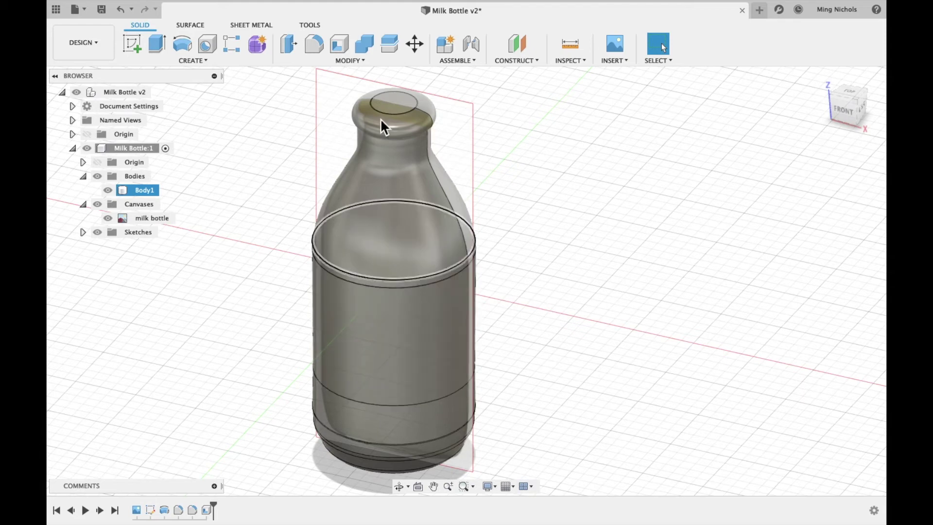
{"action": "left_click", "coordinate": [497, 196]}
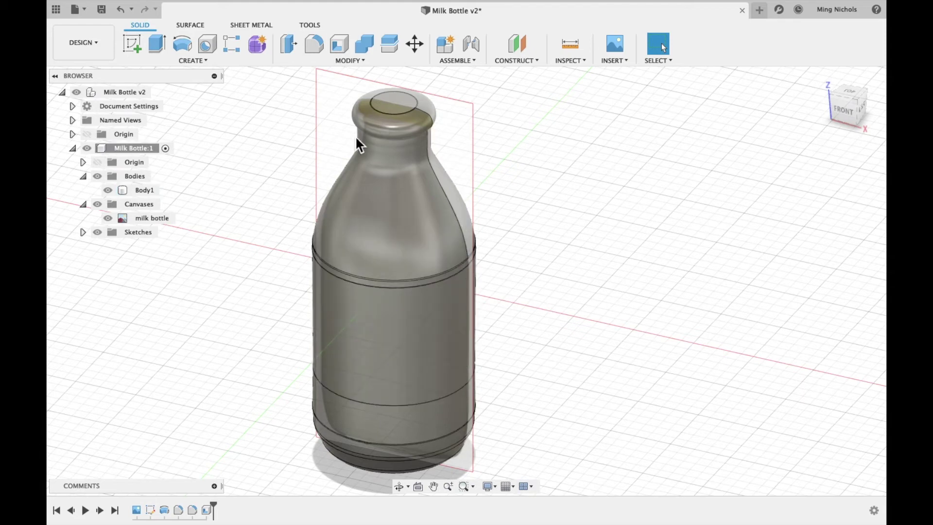
{"action": "left_click", "coordinate": [571, 60]}
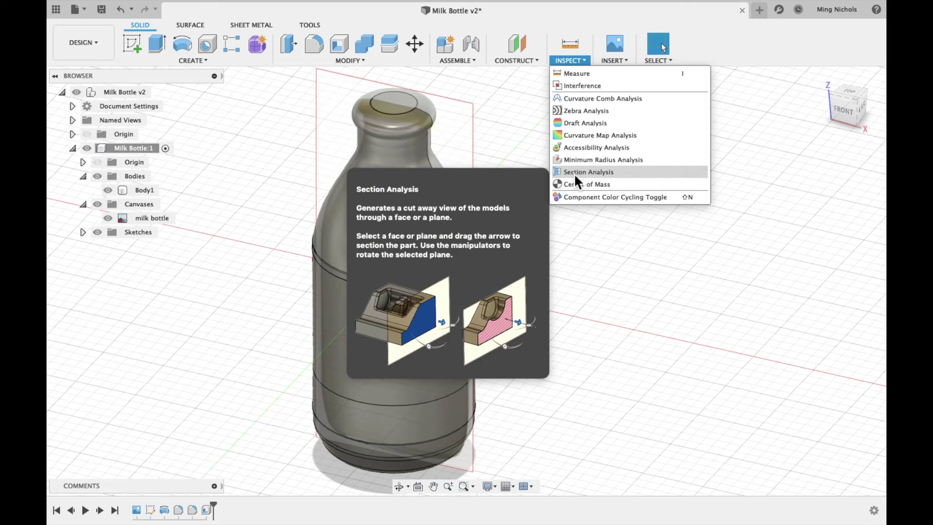
{"action": "left_click", "coordinate": [575, 173]}
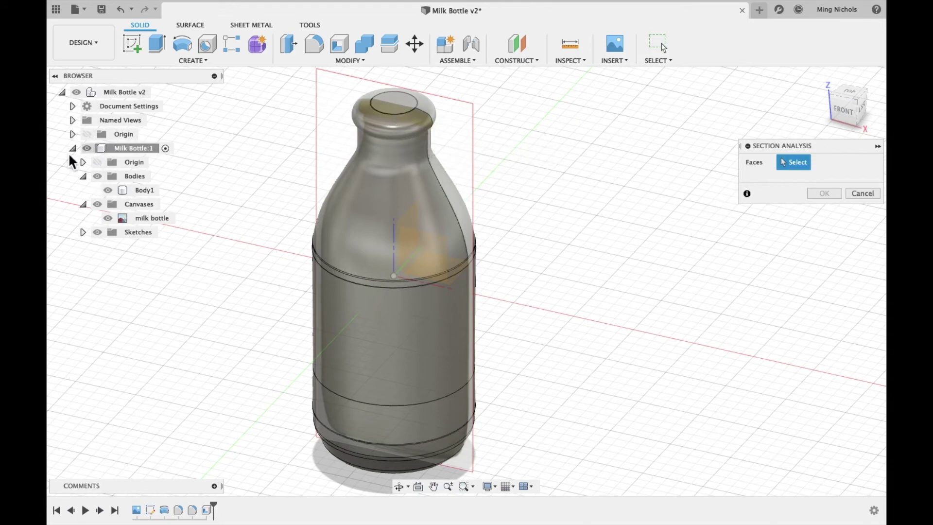
{"action": "left_click", "coordinate": [86, 177]}
{"action": "left_click", "coordinate": [86, 177]}
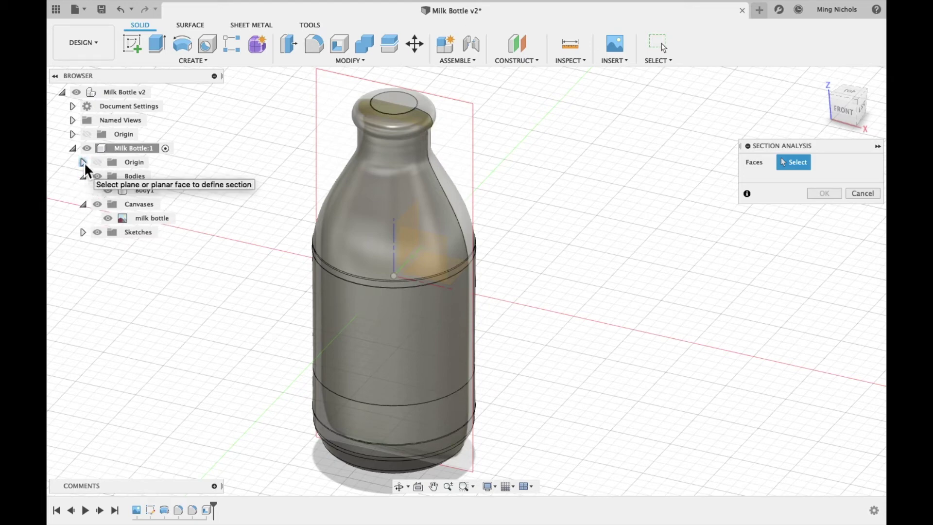
{"action": "left_click", "coordinate": [83, 162]}
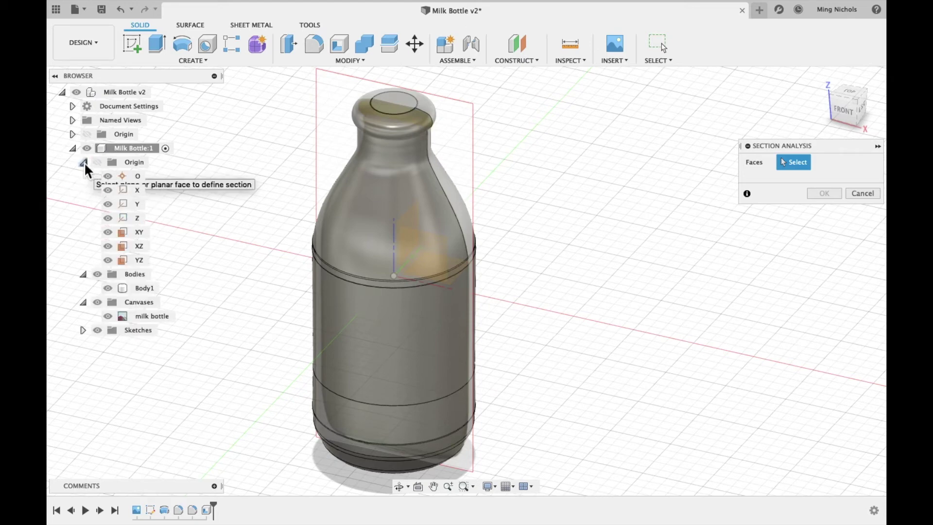
{"action": "left_click", "coordinate": [140, 250]}
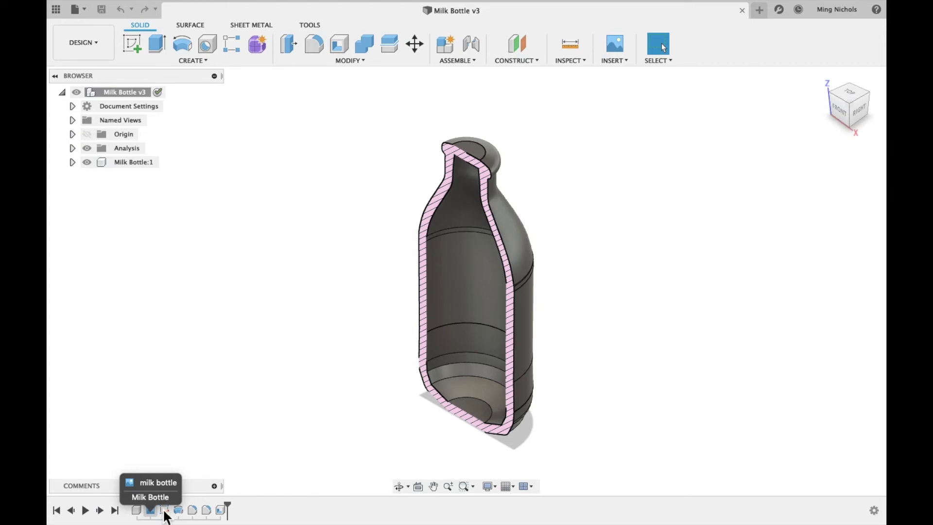
- Open the milk bottle profile sketch and select the profile's top edge
{"action": "double_click", "coordinate": [165, 511]}
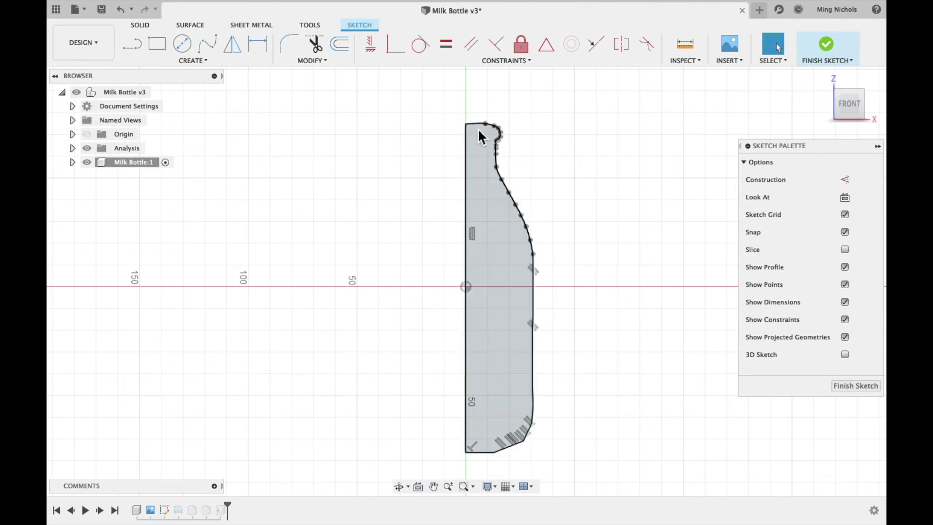
{"action": "scroll", "coordinate": [477, 128], "scroll_direction": "up", "scroll_amount": 3}
{"action": "scroll", "coordinate": [477, 128], "scroll_direction": "down", "scroll_amount": 1}
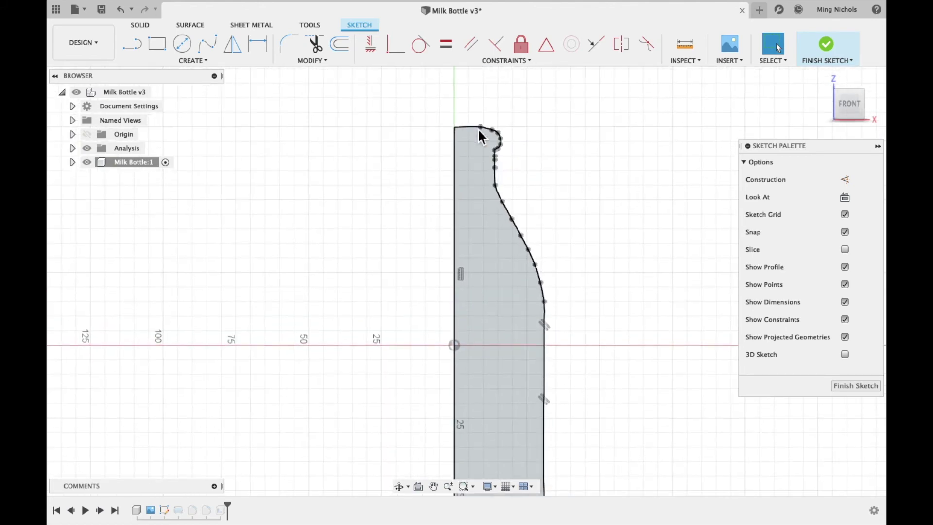
{"action": "scroll", "coordinate": [477, 128], "scroll_direction": "up", "scroll_amount": 2}
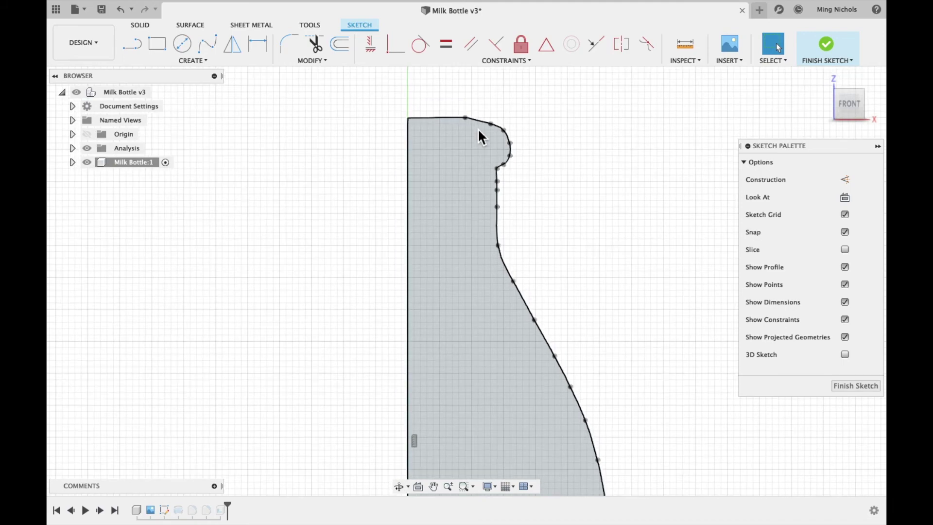
{"action": "scroll", "coordinate": [477, 128], "scroll_direction": "up", "scroll_amount": 3}
{"action": "scroll", "coordinate": [477, 129], "scroll_direction": "down", "scroll_amount": 2}
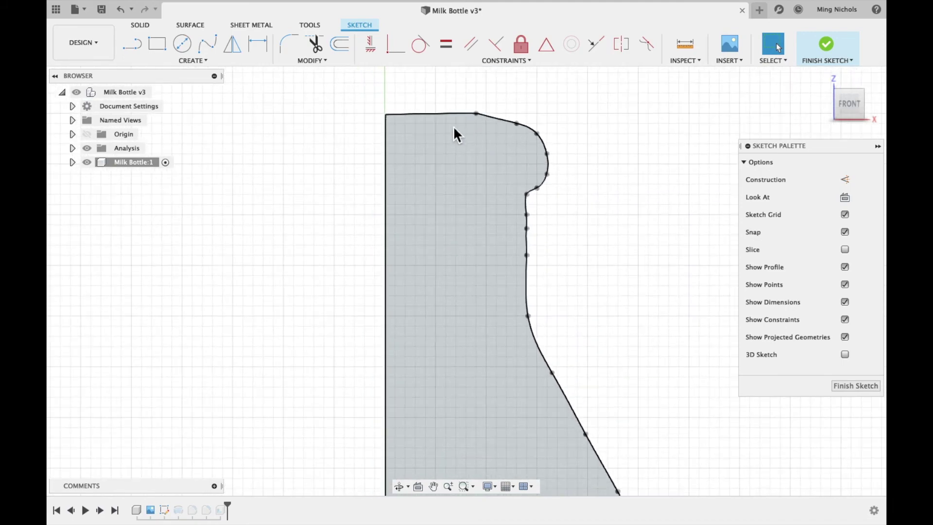
{"action": "scroll", "coordinate": [406, 118], "scroll_direction": "up", "scroll_amount": 3}
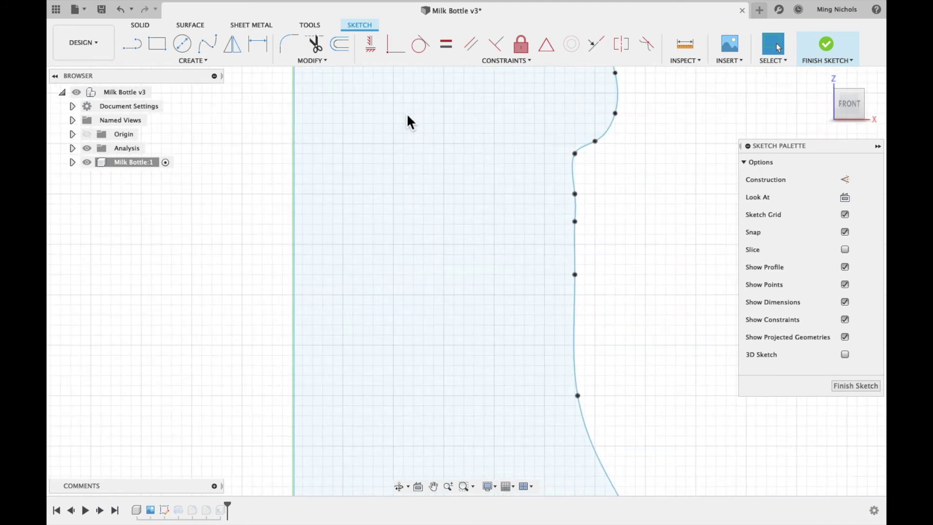
{"action": "scroll", "coordinate": [407, 115], "scroll_direction": "down", "scroll_amount": 3}
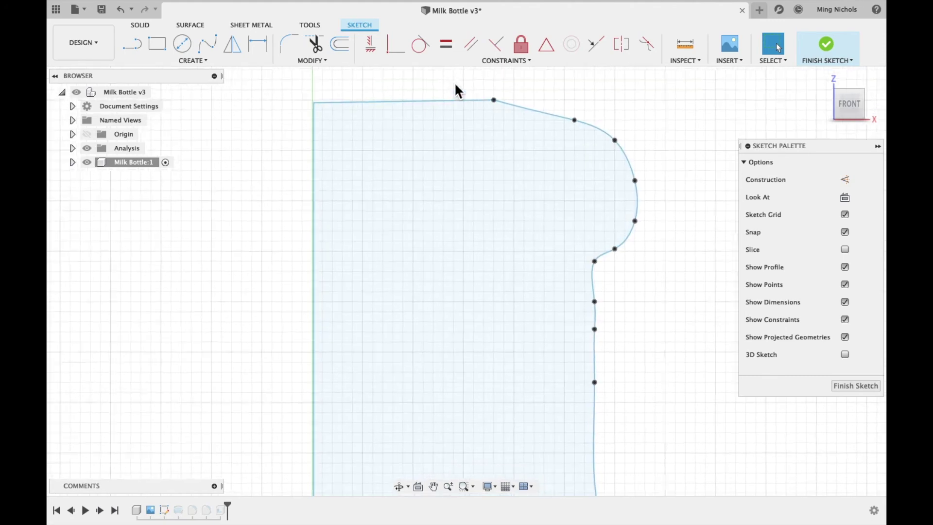
{"action": "middle_click_drag", "start_coordinate": [454, 83], "coordinate": [443, 121]}
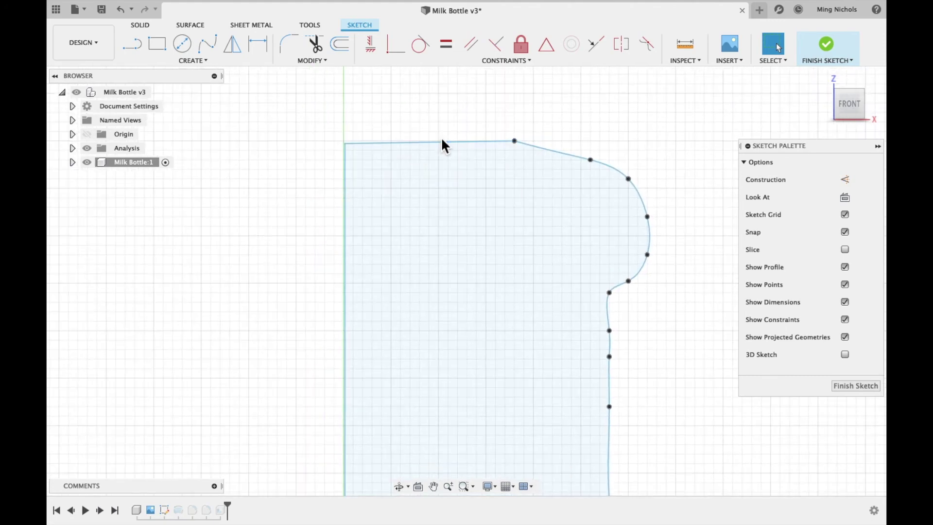
{"action": "scroll", "coordinate": [441, 136], "scroll_direction": "down", "scroll_amount": 3}
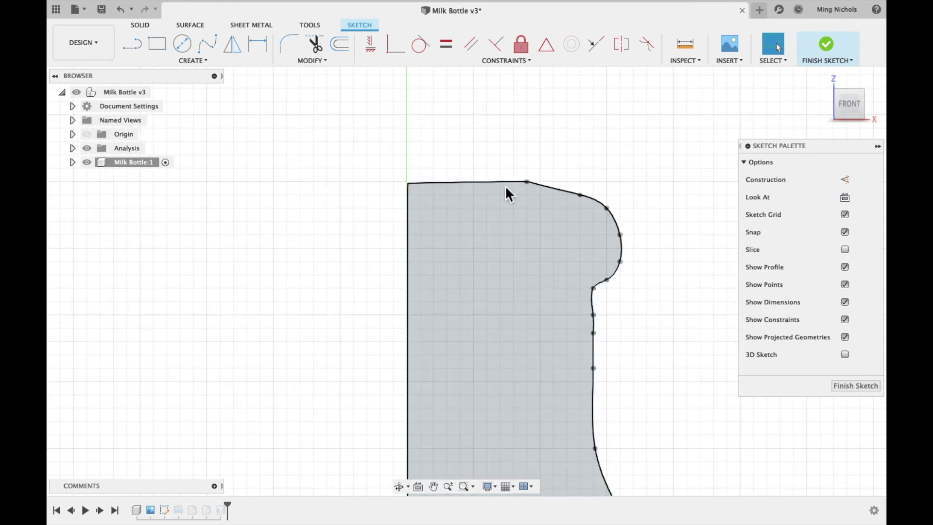
{"action": "left_click", "coordinate": [506, 185]}
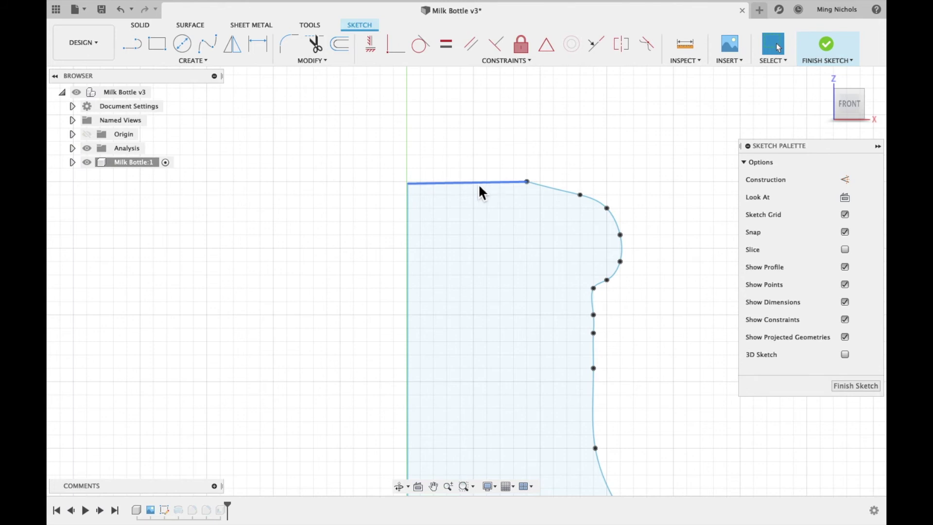
- Dimension the profile's top line to 9.00 and finish the sketch
{"action": "key", "text": "d"}
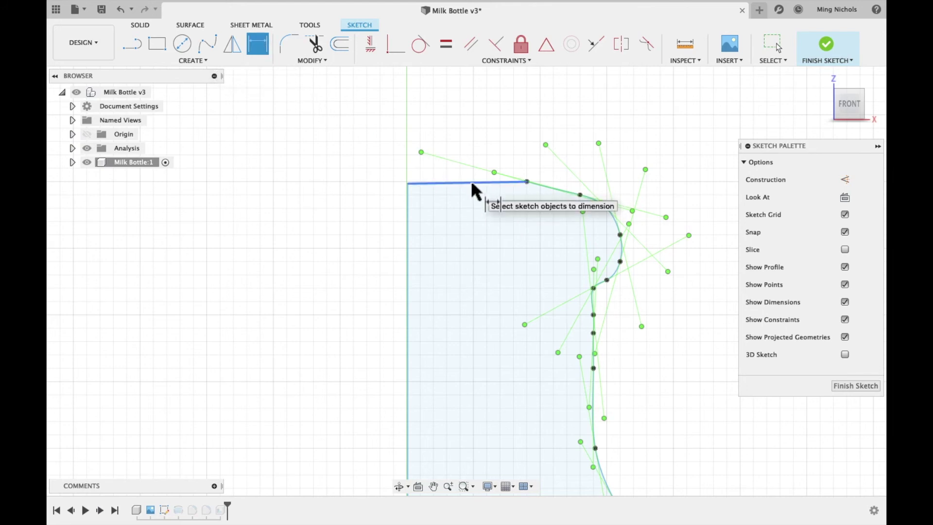
{"action": "left_click_drag", "start_coordinate": [472, 184], "coordinate": [466, 131]}
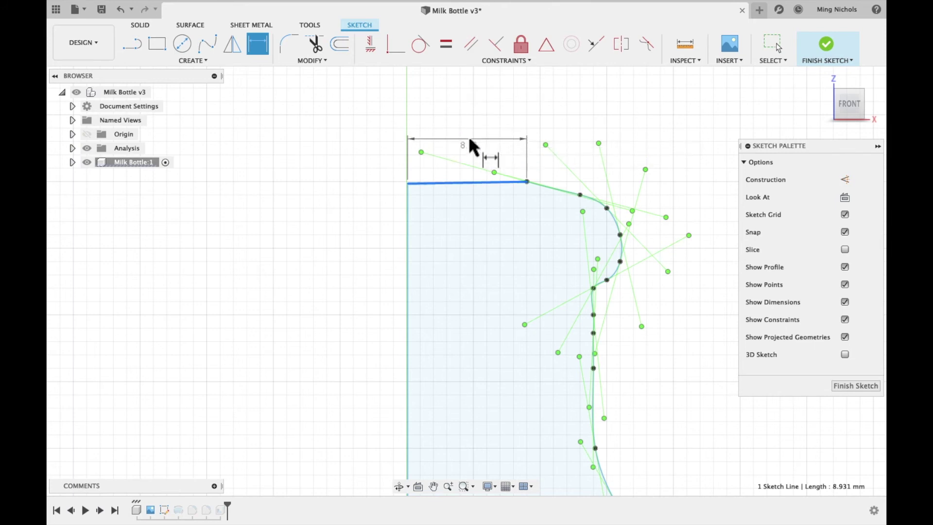
{"action": "left_click", "coordinate": [469, 122]}
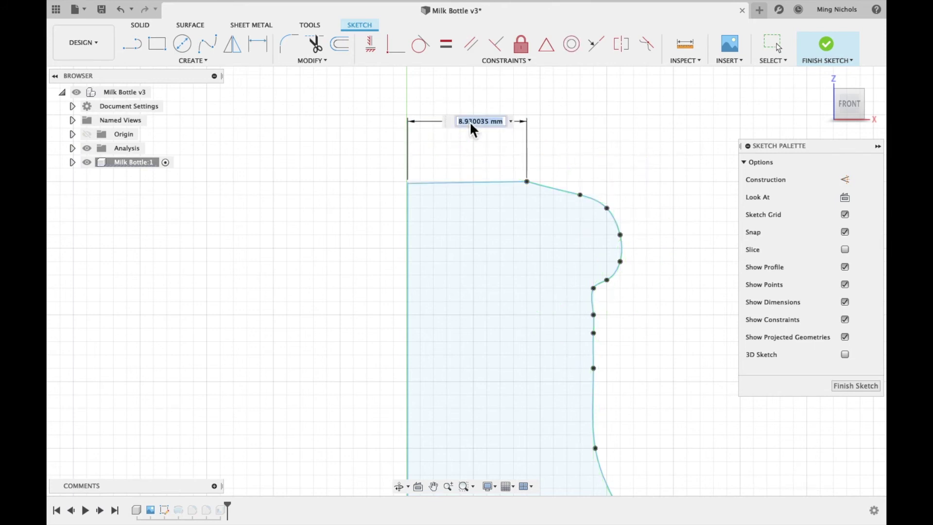
{"action": "type", "text": "9"}
{"action": "key", "text": "Return"}
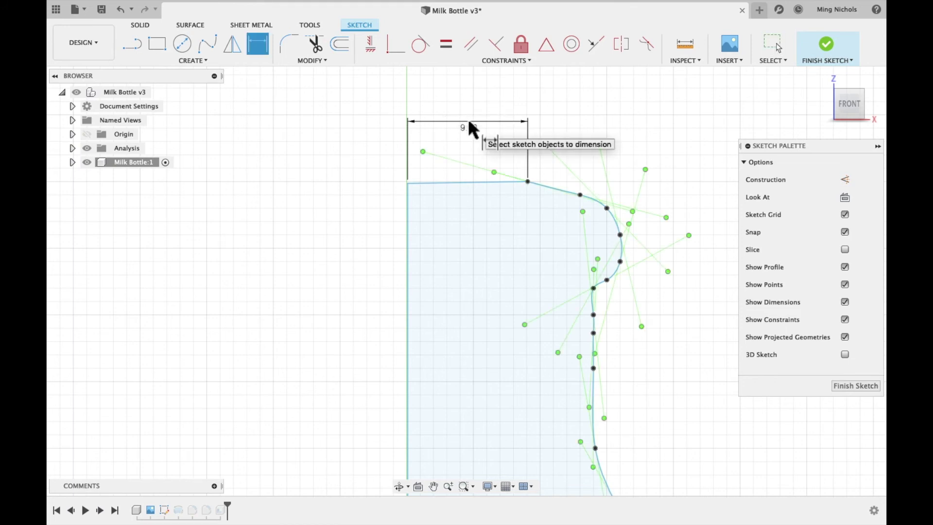
{"action": "right_click", "coordinate": [464, 185]}
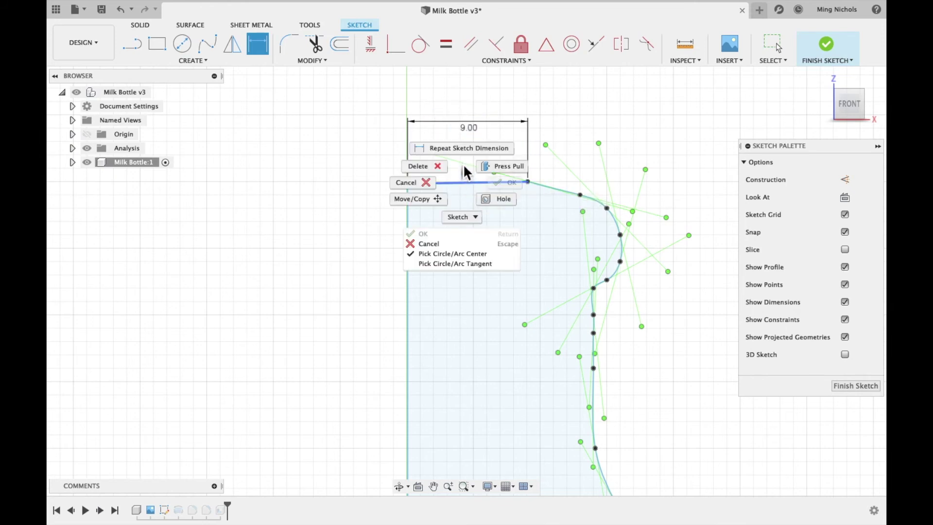
{"action": "left_click", "coordinate": [463, 164]}
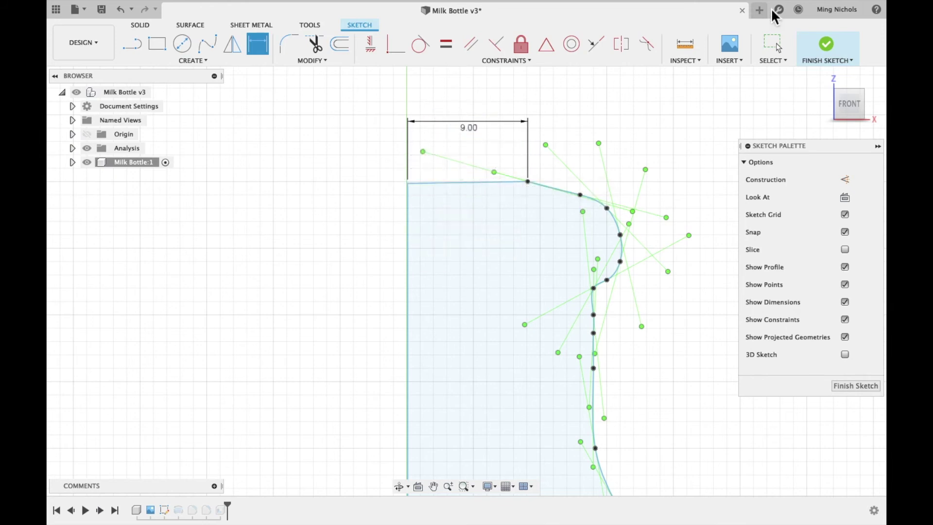
{"action": "left_click", "coordinate": [826, 46]}
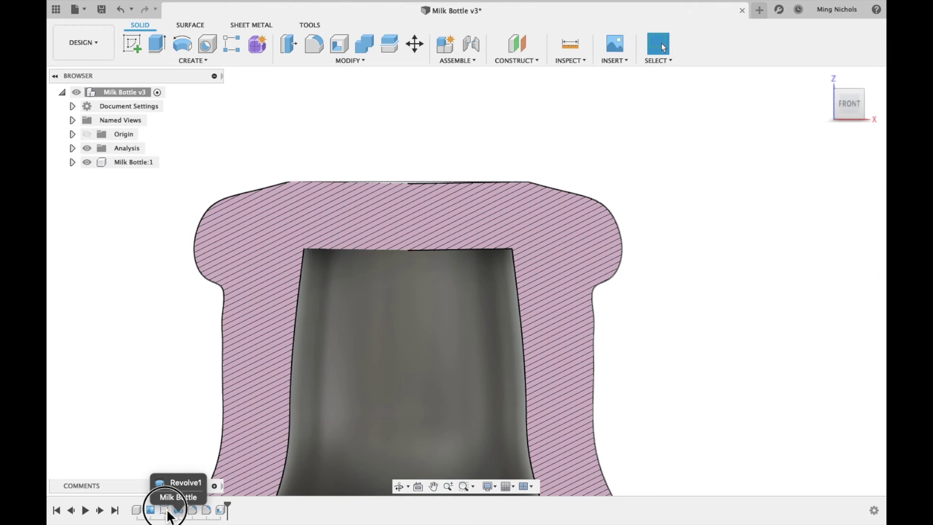
- Constrain the profile's top line to horizontal and finish the sketch
{"action": "double_click", "coordinate": [165, 510]}
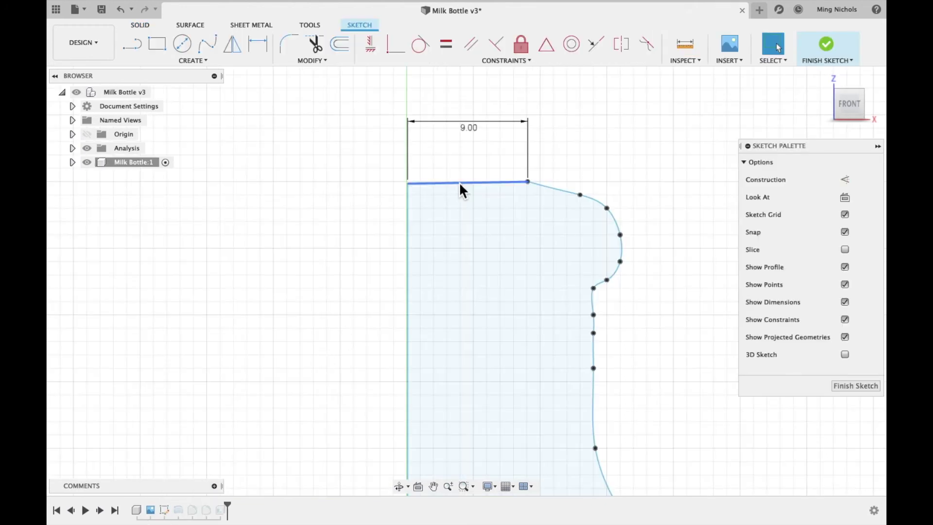
{"action": "right_click", "coordinate": [459, 183]}
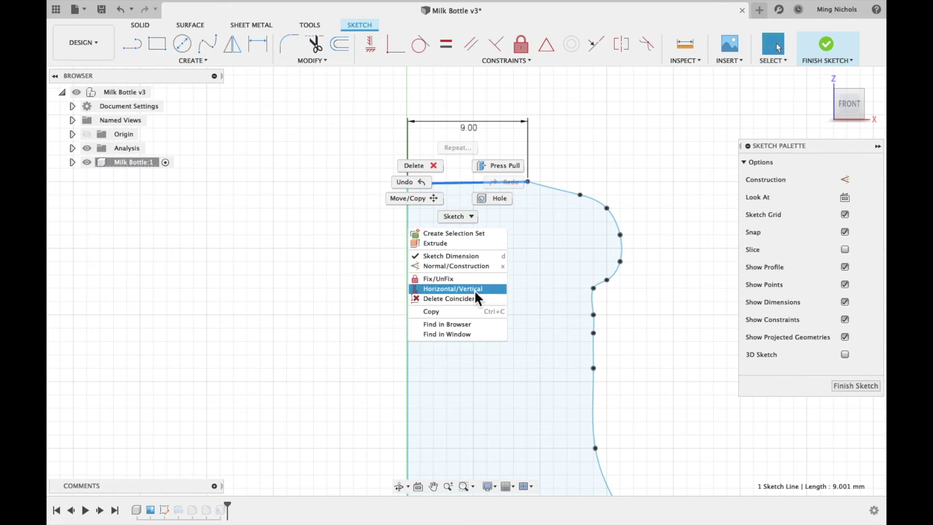
{"action": "left_click", "coordinate": [474, 289]}
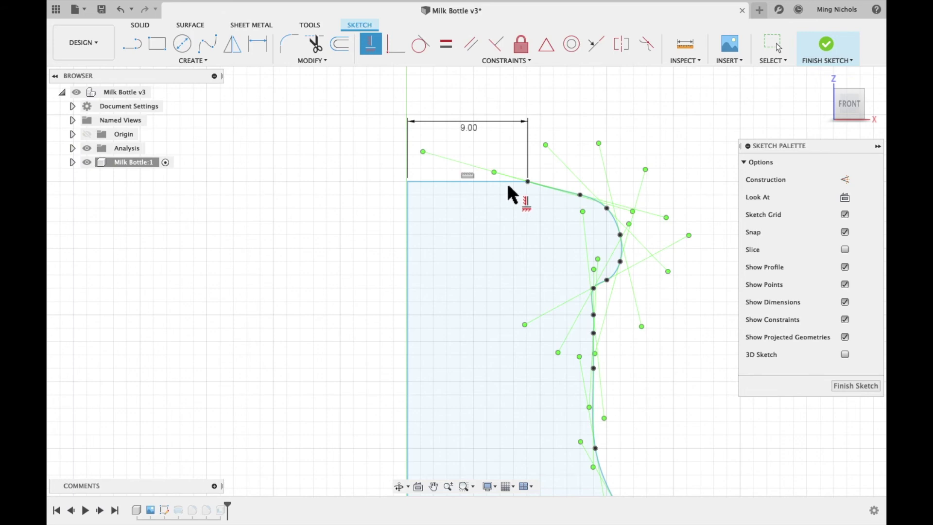
{"action": "left_click", "coordinate": [828, 43]}
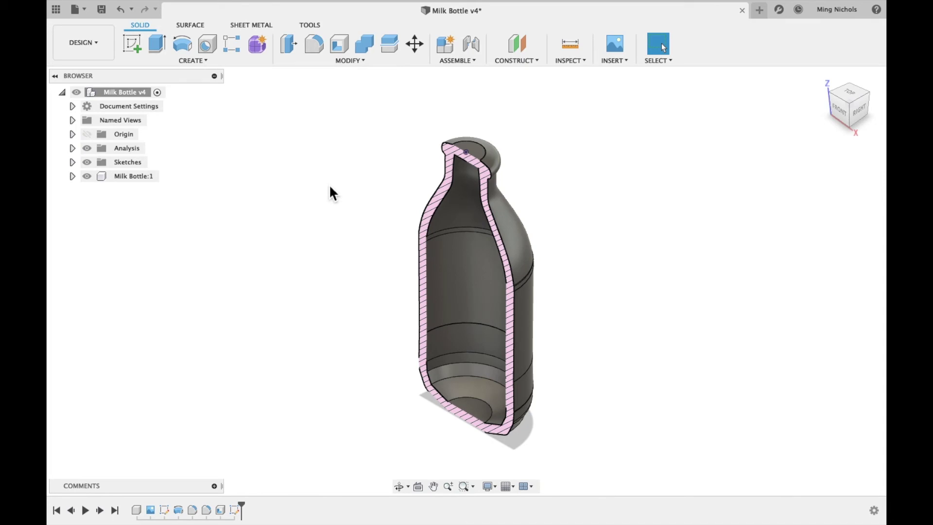
{"action": "left_click", "coordinate": [476, 157]}
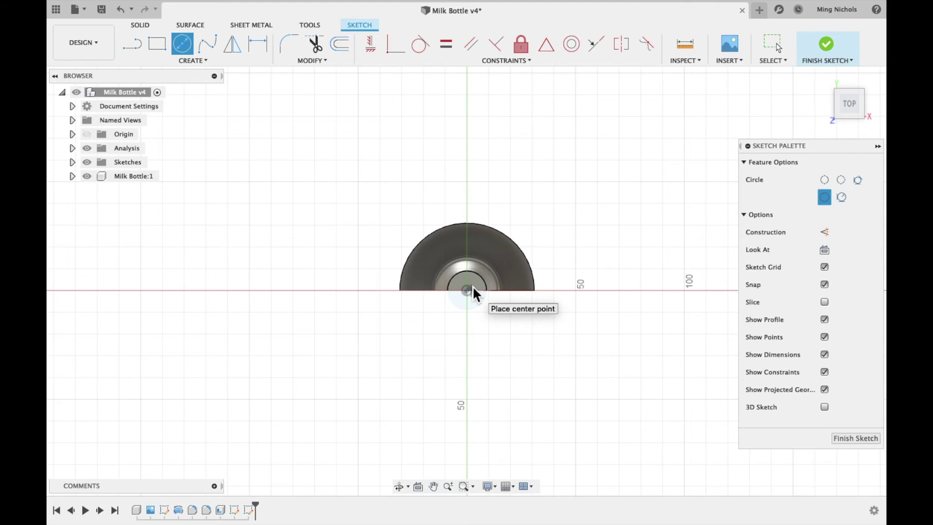
- Draw a circle centred at the origin on the bottle's top face and return to Home view
{"action": "scroll", "coordinate": [472, 285], "scroll_direction": "up", "scroll_amount": 5}
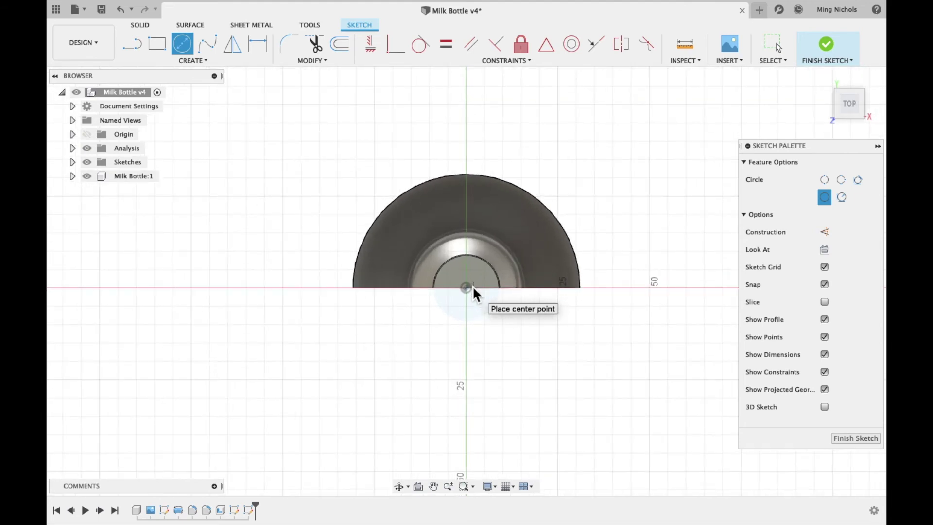
{"action": "left_click", "coordinate": [457, 292]}
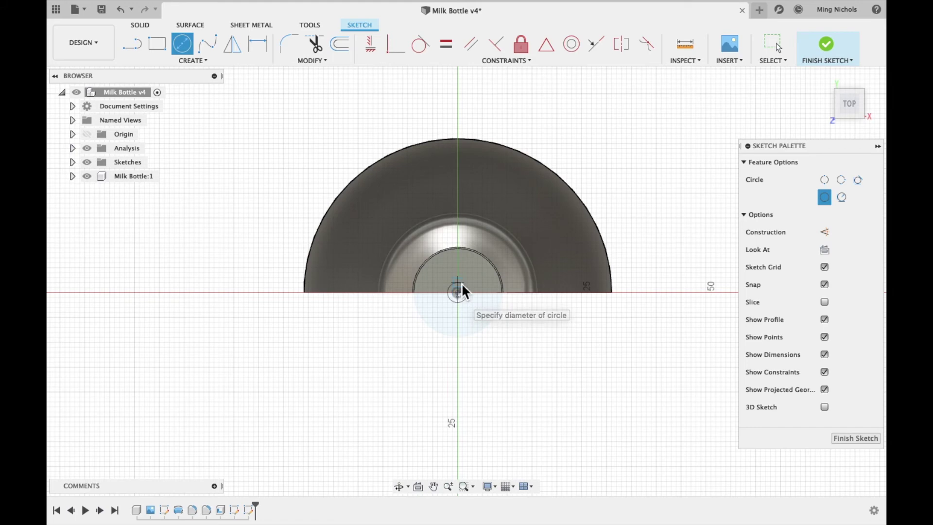
{"action": "left_click", "coordinate": [486, 253]}
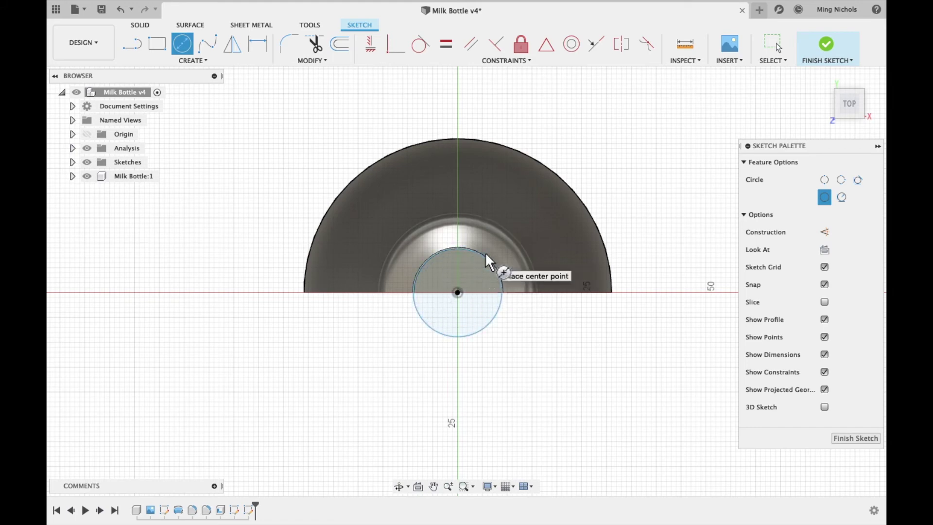
{"action": "left_click", "coordinate": [827, 44]}
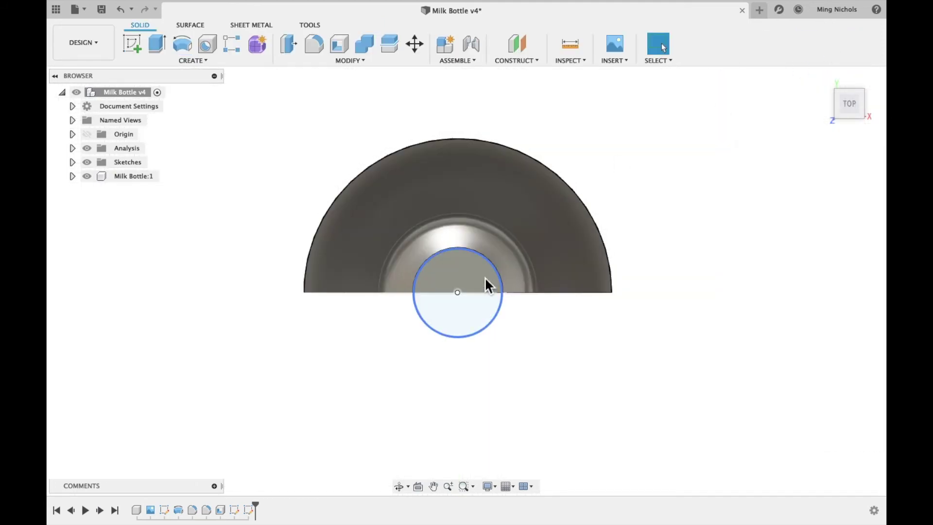
{"action": "mouse_move", "coordinate": [844, 116]}
{"action": "left_click", "coordinate": [826, 78]}
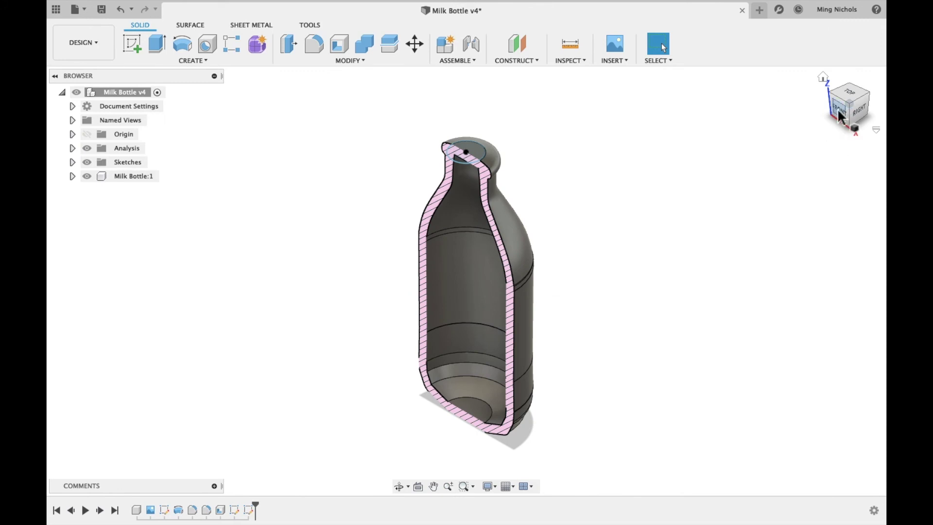
{"action": "mouse_move", "coordinate": [840, 116]}
{"action": "left_mouse_down"}
{"action": "mouse_move", "coordinate": [856, 120]}
{"action": "mouse_move", "coordinate": [883, 98]}
{"action": "mouse_move", "coordinate": [880, 89]}
{"action": "mouse_move", "coordinate": [686, 89]}
{"action": "left_mouse_up"}
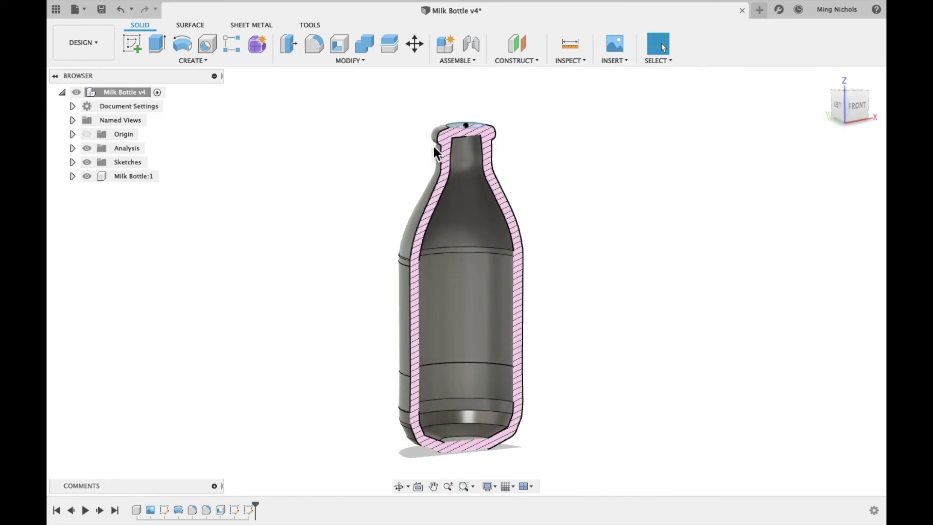
{"action": "scroll", "coordinate": [452, 151], "scroll_direction": "up", "scroll_amount": 5}
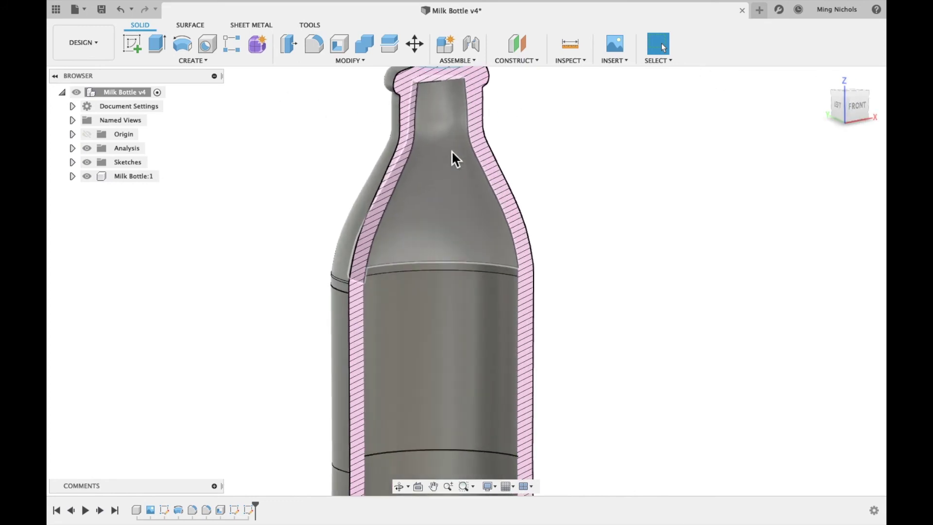
{"action": "scroll", "coordinate": [452, 151], "scroll_direction": "down", "scroll_amount": 3}
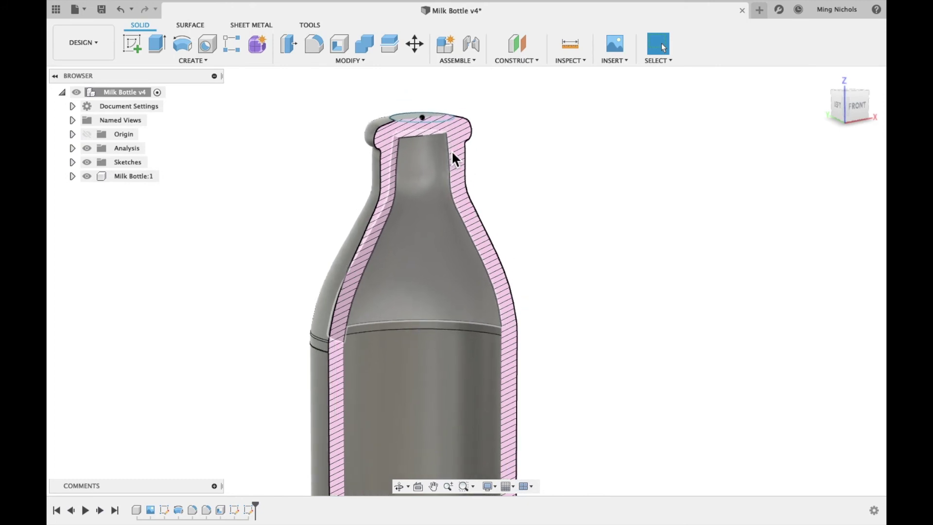
{"action": "left_click", "coordinate": [158, 43]}
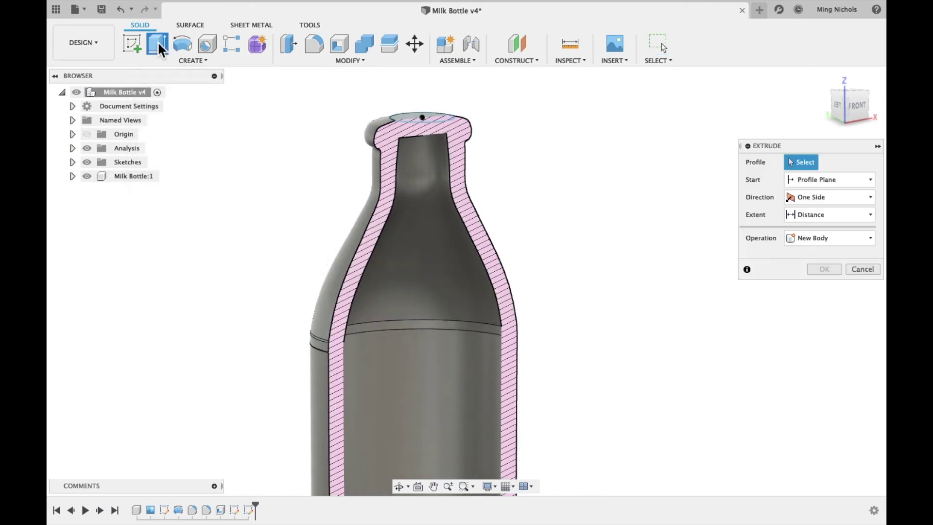
- Cut-extrude the top circle profile To Object, stopping at the inner neck face
{"action": "left_click", "coordinate": [813, 238]}
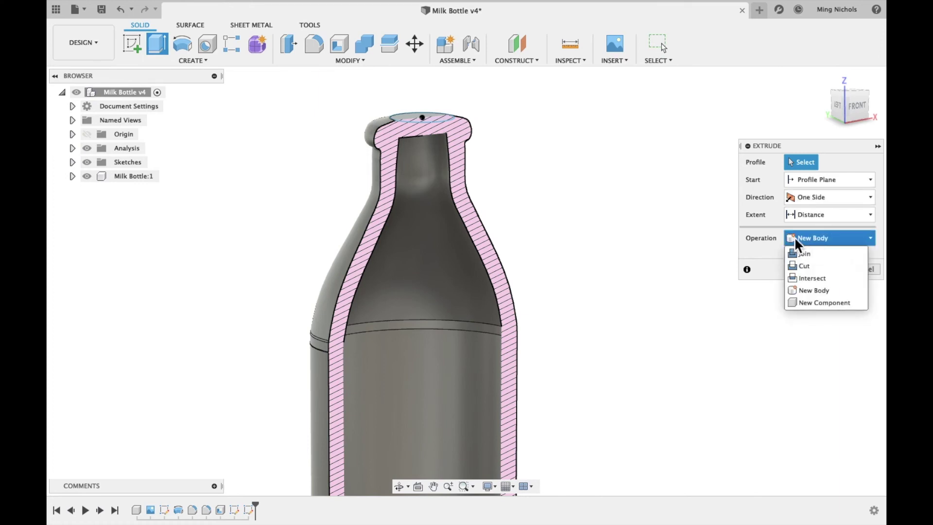
{"action": "left_click", "coordinate": [814, 267]}
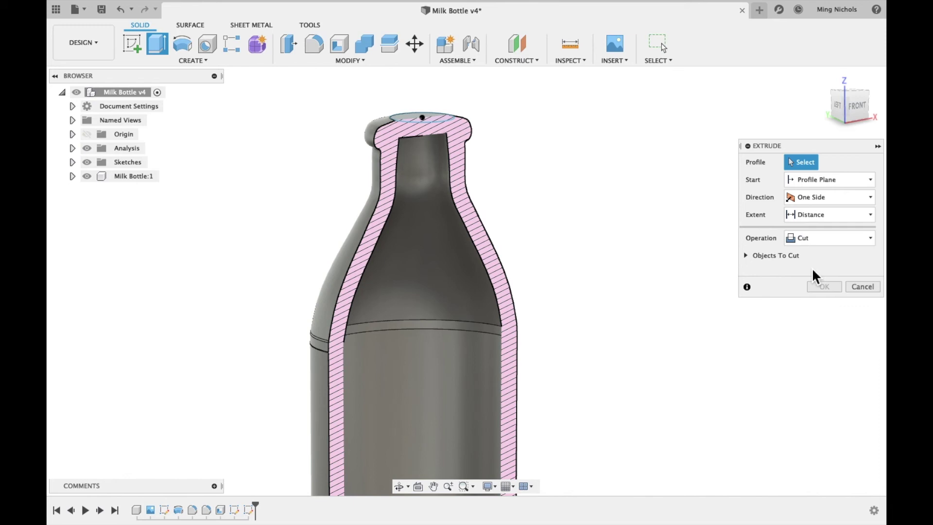
{"action": "left_click", "coordinate": [812, 217]}
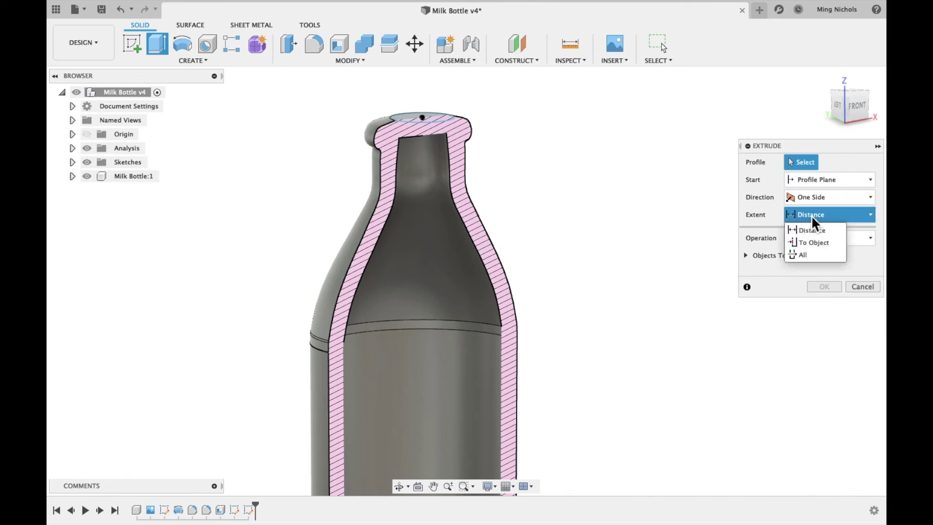
{"action": "left_click", "coordinate": [810, 243]}
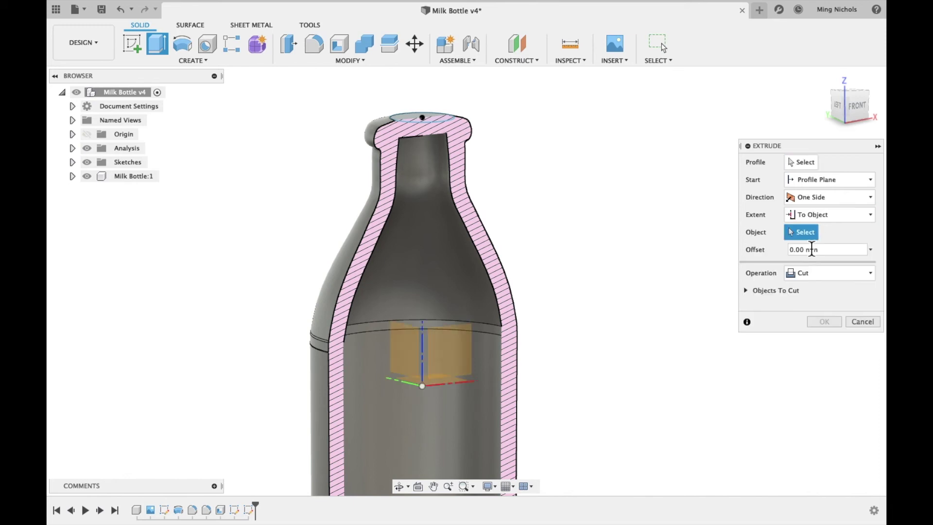
{"action": "left_click", "coordinate": [807, 233]}
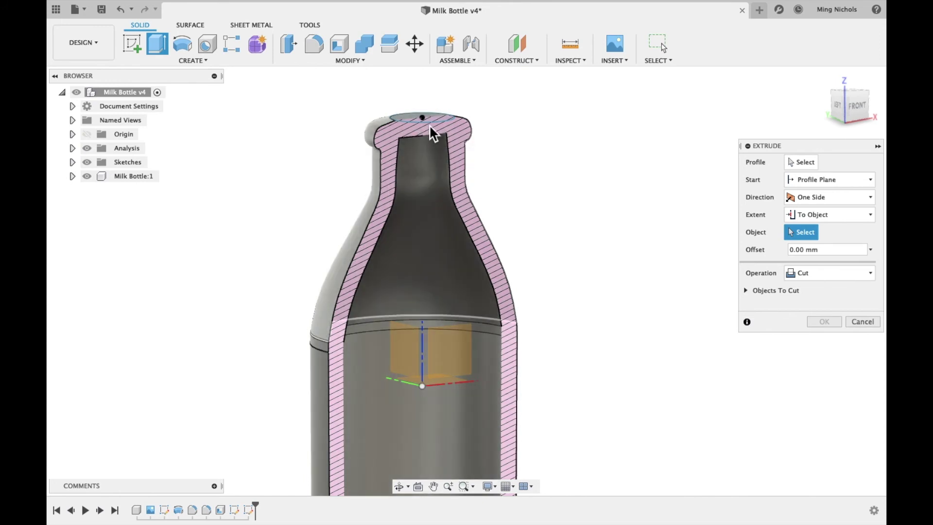
{"action": "left_click", "coordinate": [424, 134]}
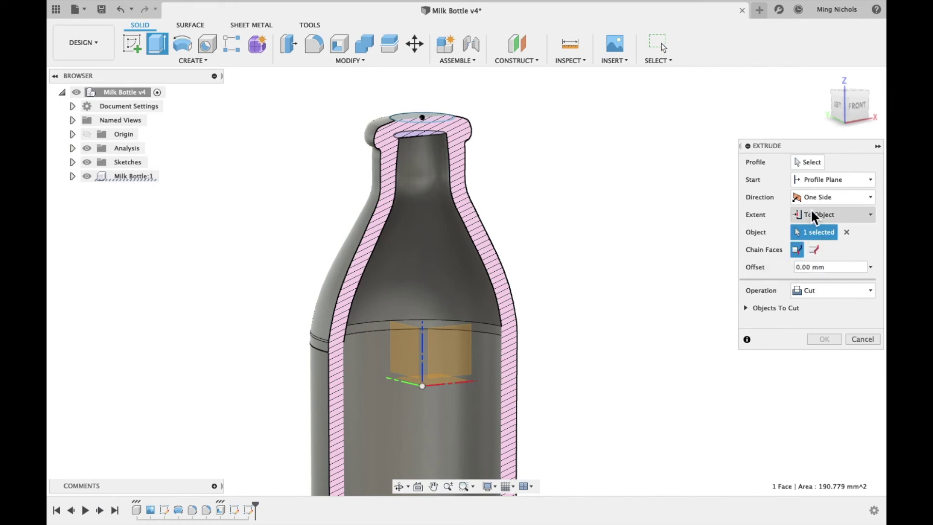
{"action": "left_click", "coordinate": [807, 162]}
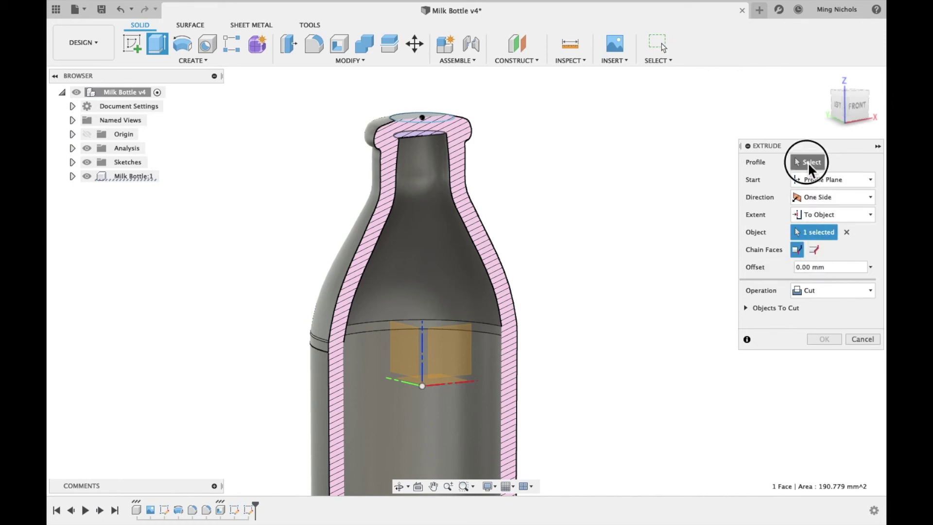
{"action": "left_click", "coordinate": [418, 117]}
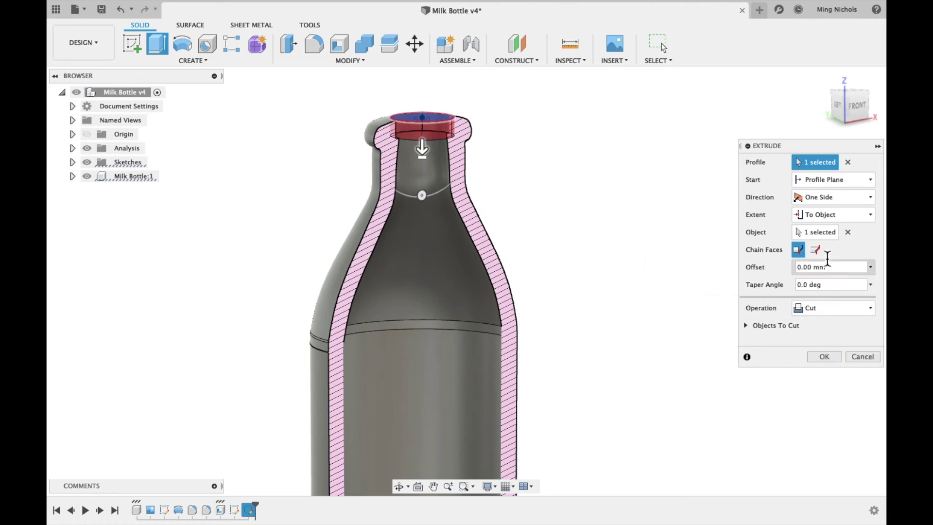
{"action": "left_click", "coordinate": [826, 361]}
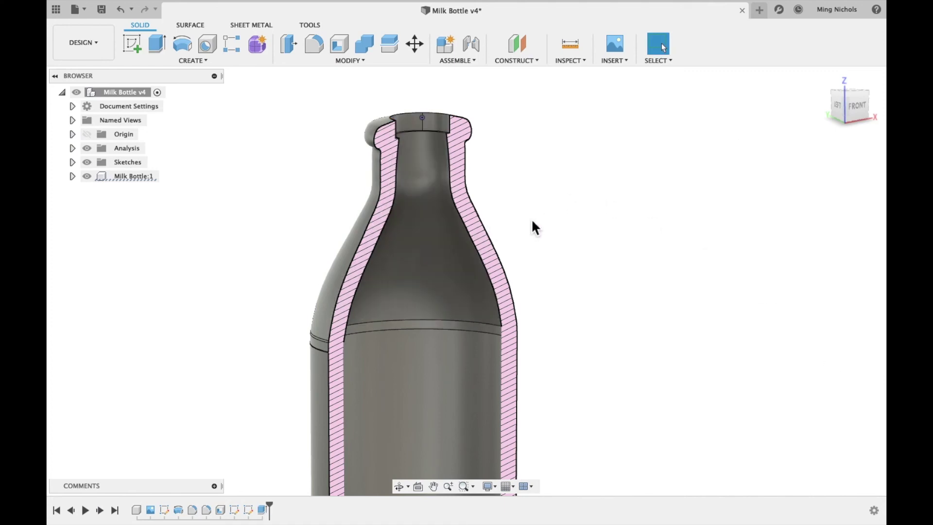
- Zoom in on the cut bottle to inspect the neck opening
{"action": "scroll", "coordinate": [531, 217], "scroll_direction": "up", "scroll_amount": 10, "text": "shift"}
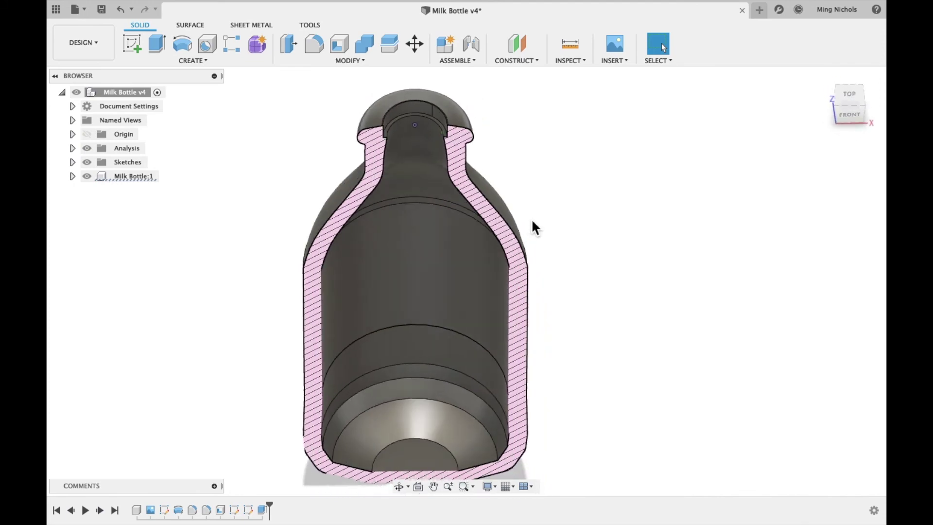
{"action": "scroll", "coordinate": [531, 218], "scroll_direction": "up", "scroll_amount": 10, "text": "shift"}
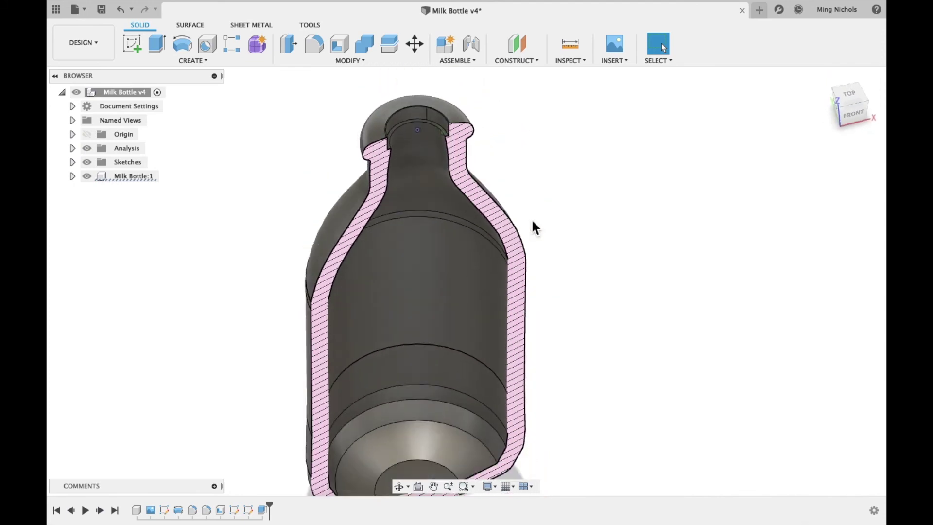
{"action": "scroll", "coordinate": [531, 218], "scroll_direction": "up", "scroll_amount": 10, "text": "shift"}
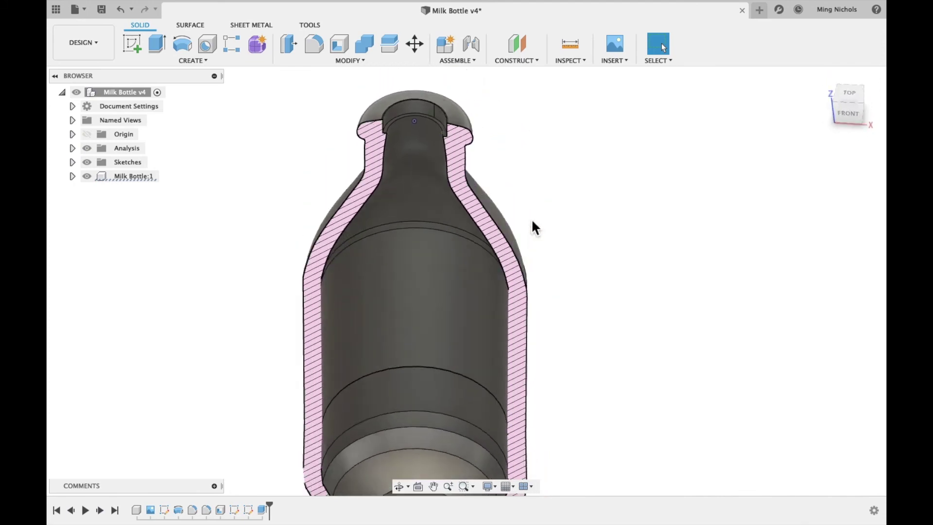
{"action": "scroll", "coordinate": [531, 218], "scroll_direction": "up", "scroll_amount": 3, "text": "shift"}
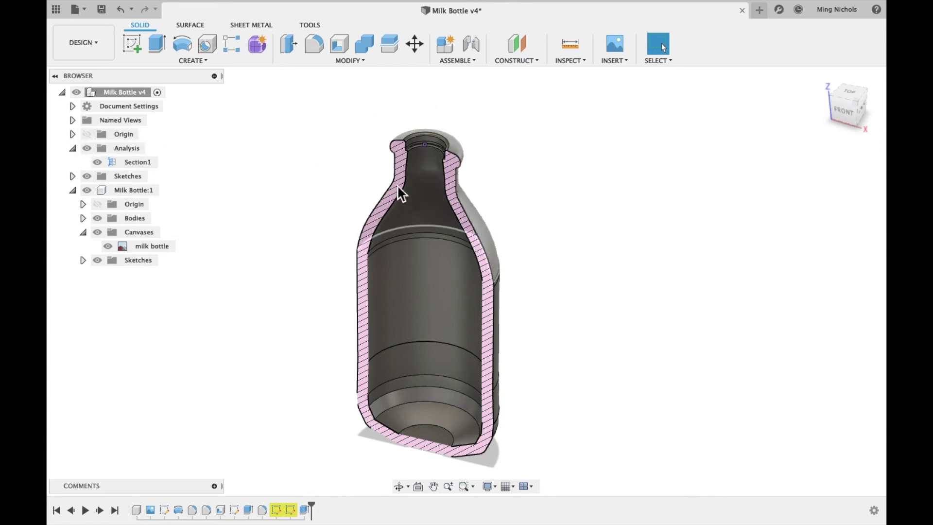
- Hide the Section1 analysis so the whole bottle shows
{"action": "left_click", "coordinate": [73, 148]}
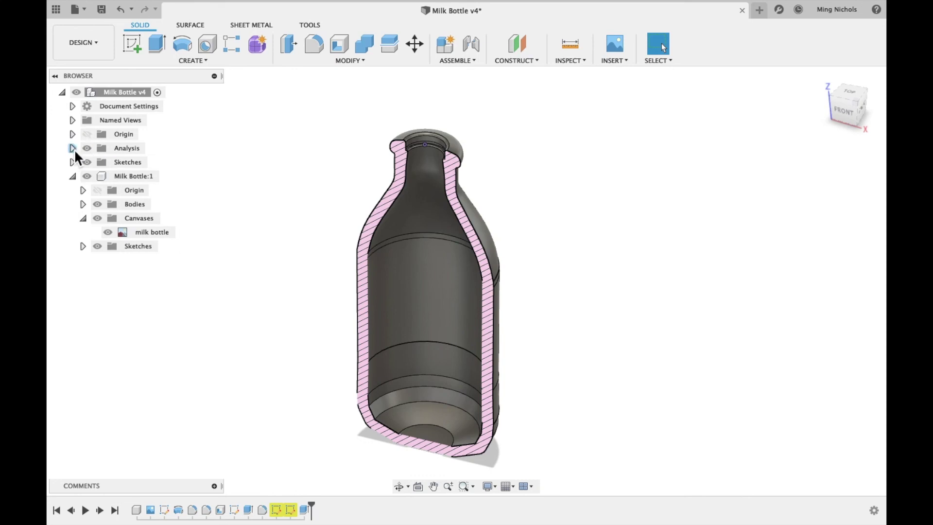
{"action": "left_click", "coordinate": [72, 148]}
{"action": "left_click", "coordinate": [105, 163]}
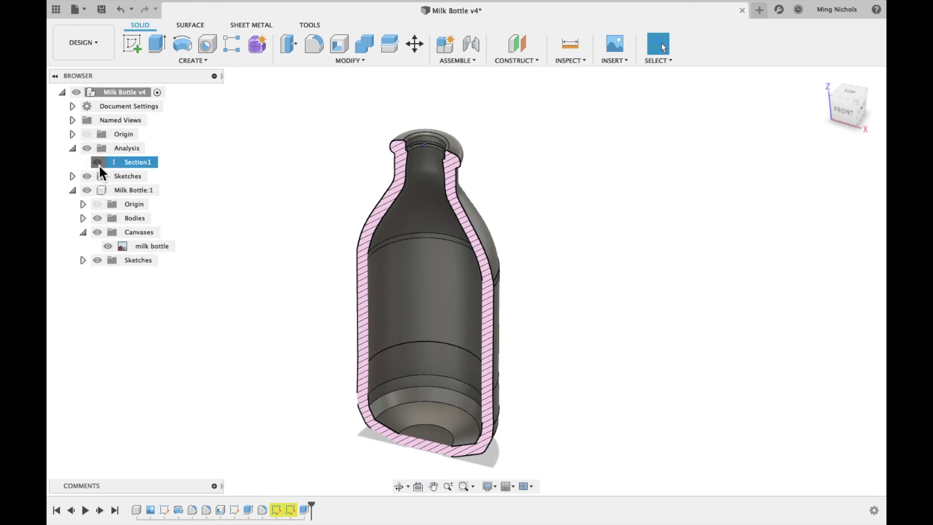
{"action": "left_click", "coordinate": [98, 164]}
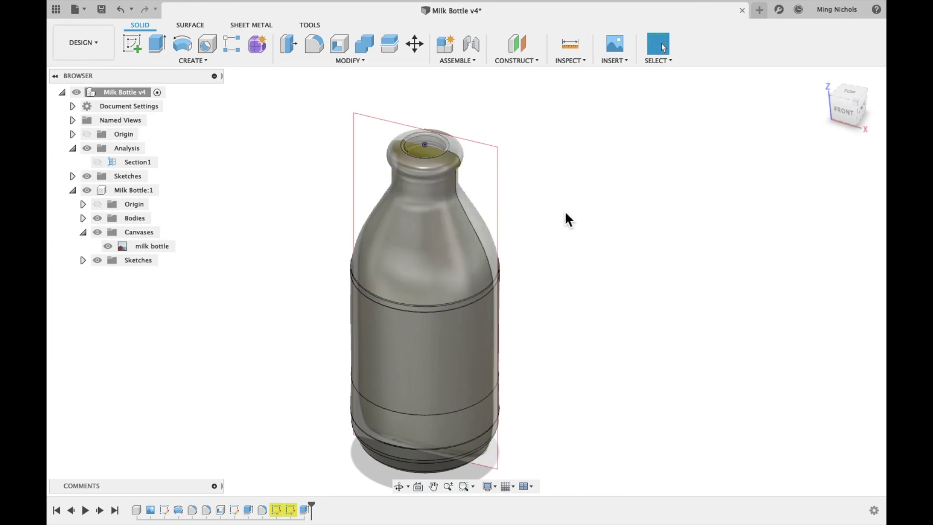
{"action": "key", "text": "F6"}
{"action": "key", "text": "F6"}
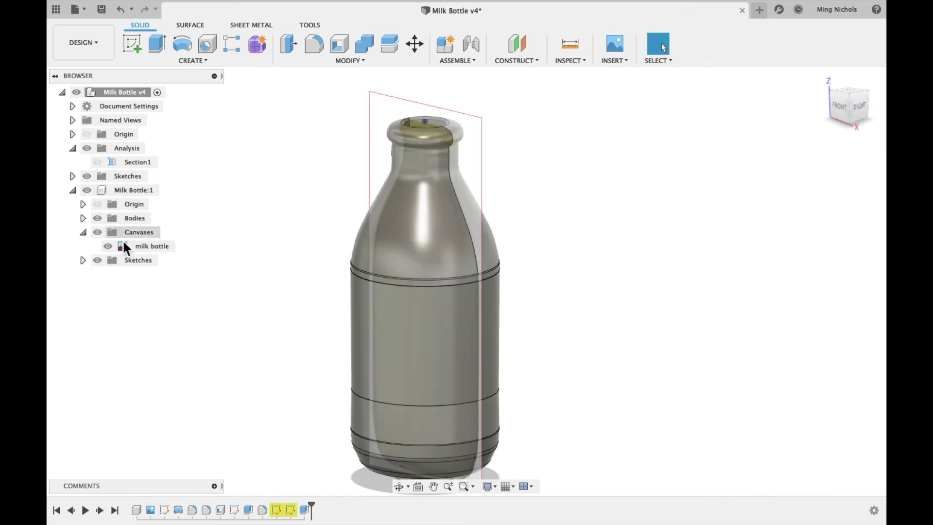
- Hide the Canvases folder with the milk bottle reference image and collapse it
{"action": "left_click", "coordinate": [112, 245]}
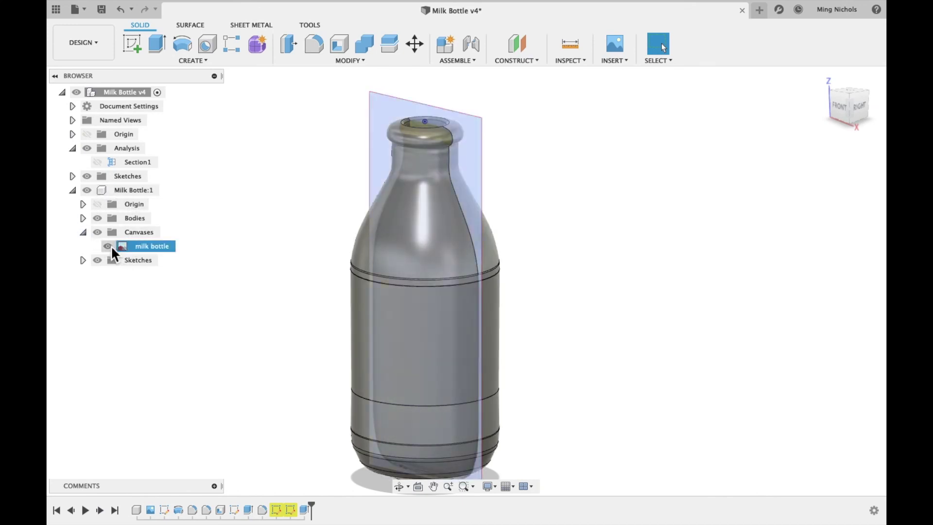
{"action": "left_click", "coordinate": [109, 246]}
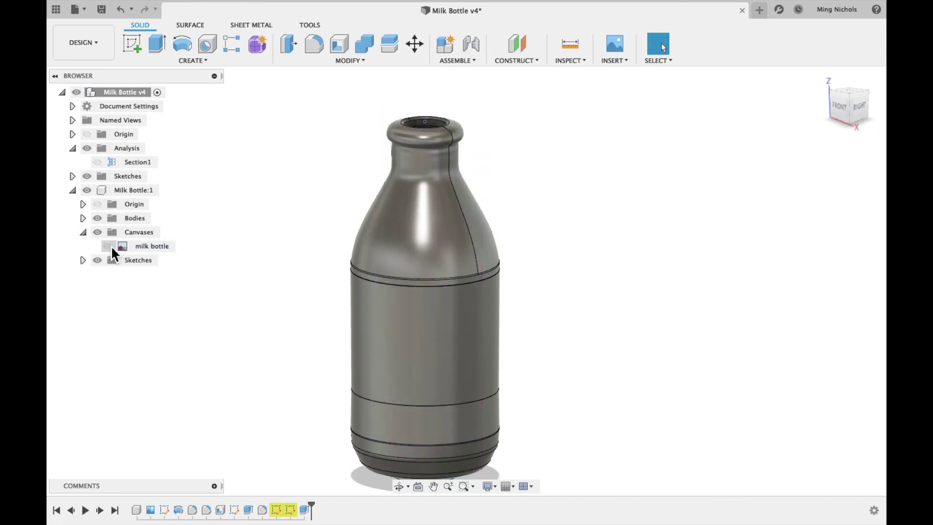
{"action": "left_click", "coordinate": [108, 246]}
{"action": "left_click", "coordinate": [98, 231]}
{"action": "left_click", "coordinate": [82, 232]}
{"action": "middle_click_drag", "start_coordinate": [438, 248], "coordinate": [475, 251], "text": "shift"}
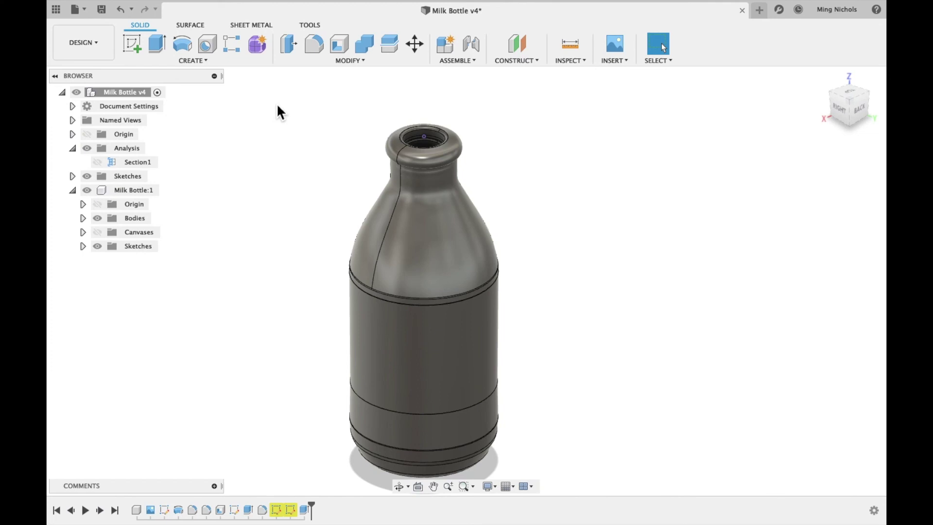
- Apply the Glass (Clear) appearance from Glass > Smooth to the whole bottle
{"action": "left_click_drag", "start_coordinate": [284, 92], "coordinate": [563, 497]}
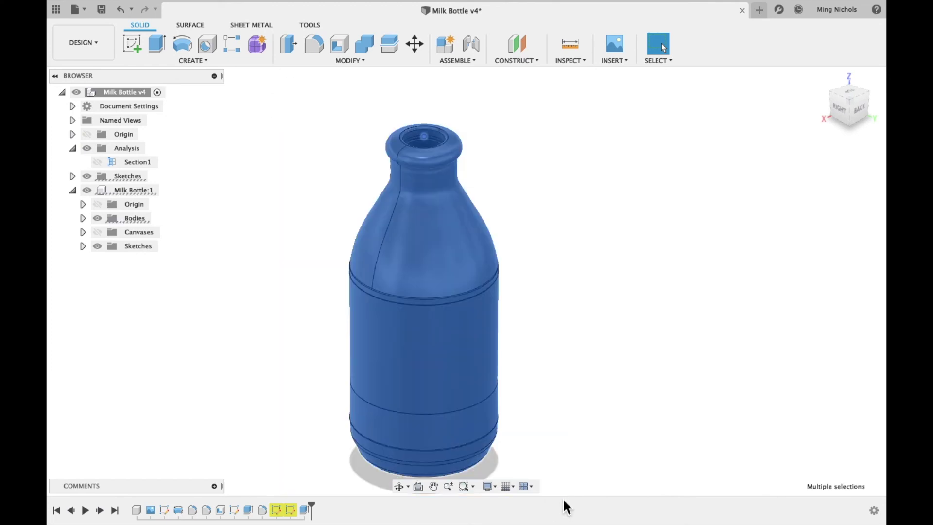
{"action": "right_click", "coordinate": [433, 358]}
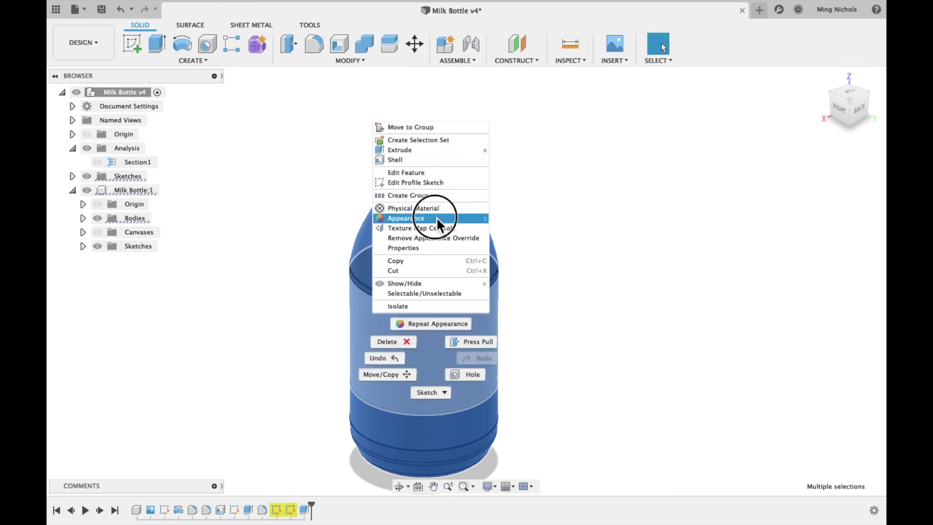
{"action": "left_click", "coordinate": [436, 218]}
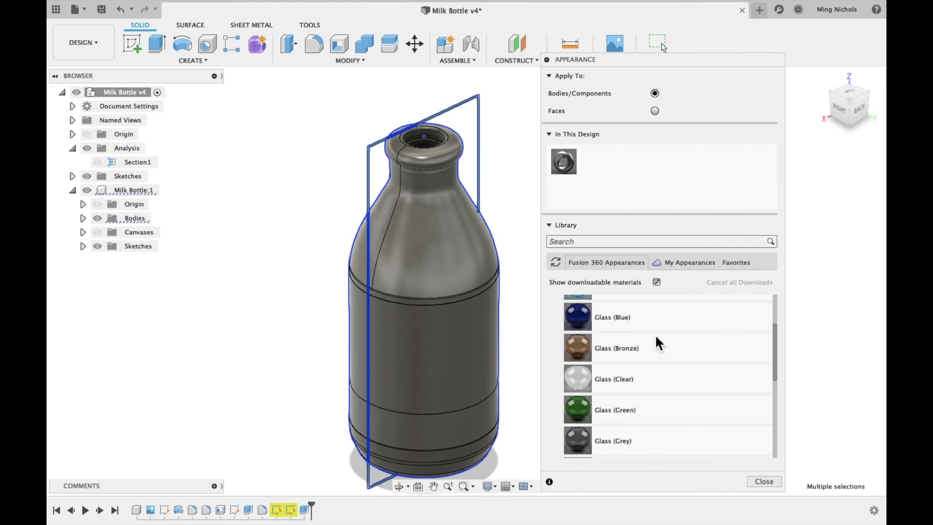
{"action": "scroll", "coordinate": [654, 334], "scroll_direction": "up", "scroll_amount": 3}
{"action": "left_click", "coordinate": [582, 346]}
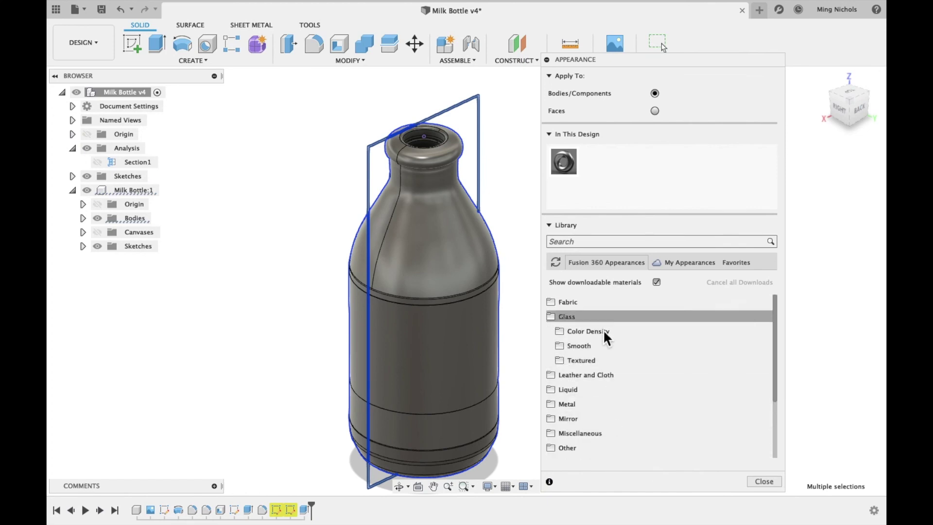
{"action": "left_click", "coordinate": [597, 344]}
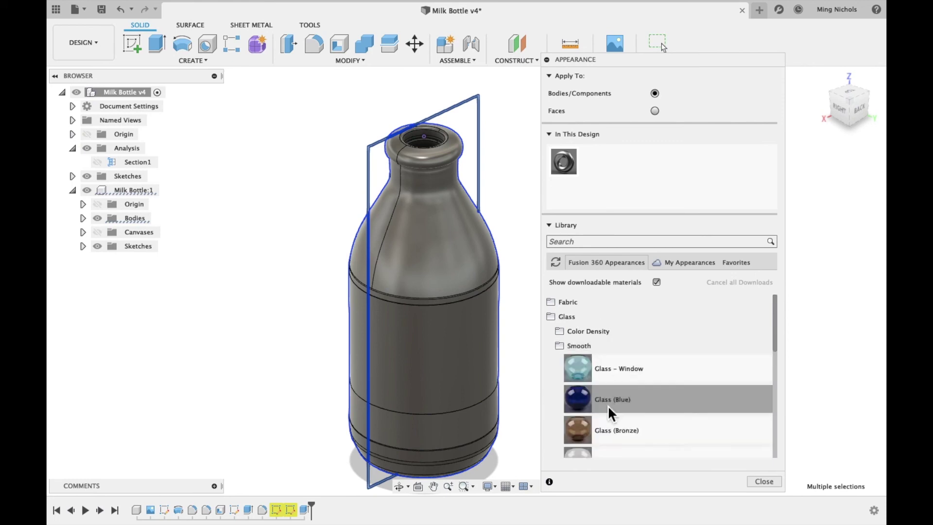
{"action": "scroll", "coordinate": [608, 405], "scroll_direction": "down", "scroll_amount": 3}
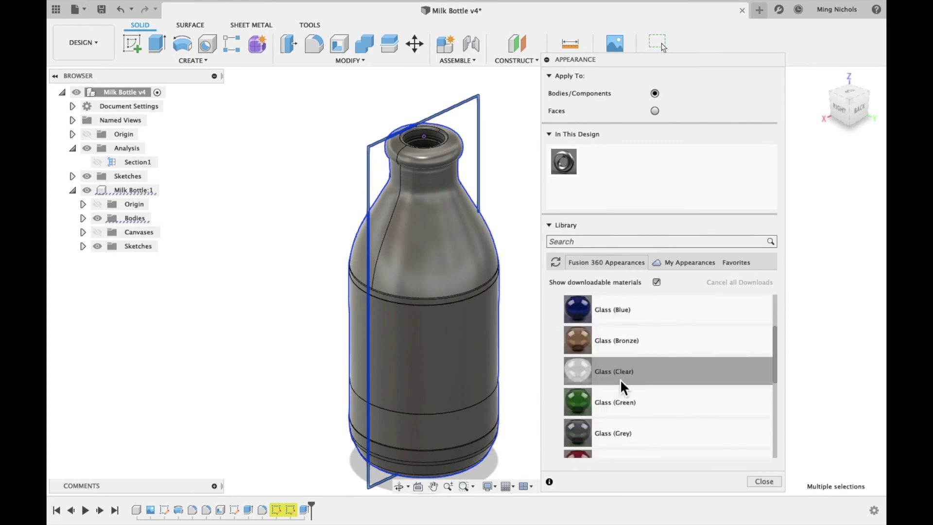
{"action": "left_click_drag", "start_coordinate": [592, 371], "coordinate": [443, 331]}
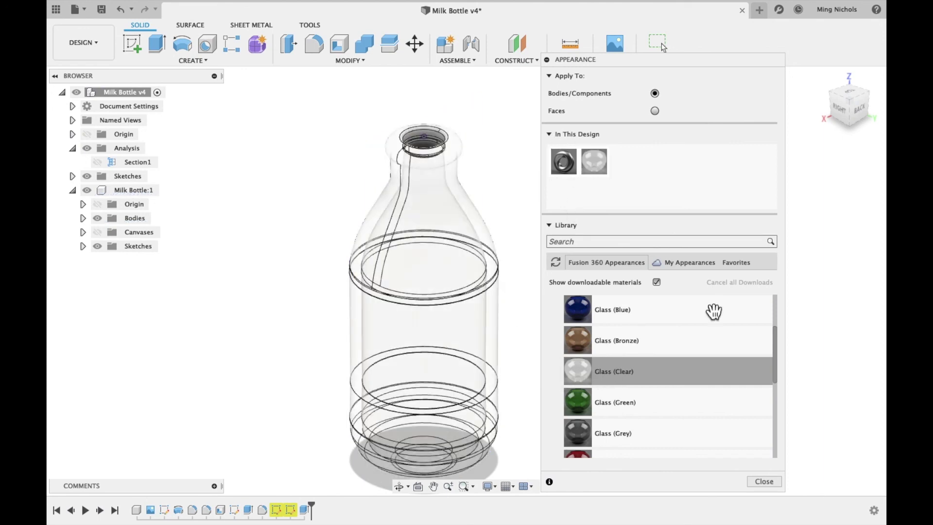
{"action": "left_click", "coordinate": [763, 481]}
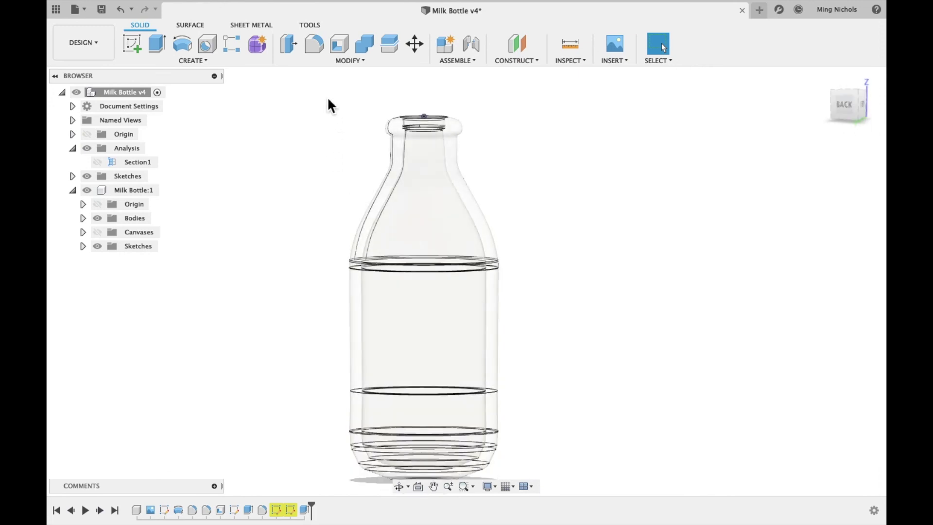
- Select the whole bottle and reopen its appearance library
{"action": "left_click_drag", "start_coordinate": [327, 96], "coordinate": [559, 493]}
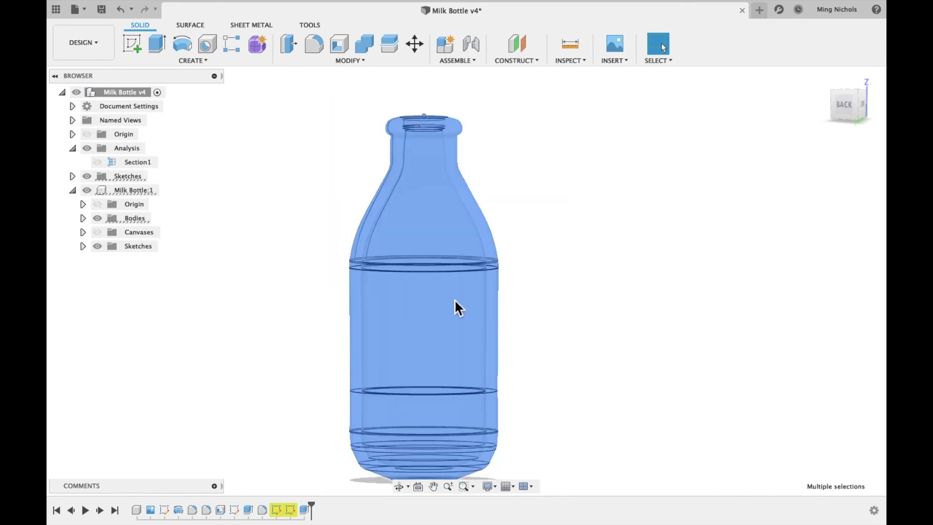
{"action": "right_click", "coordinate": [416, 243]}
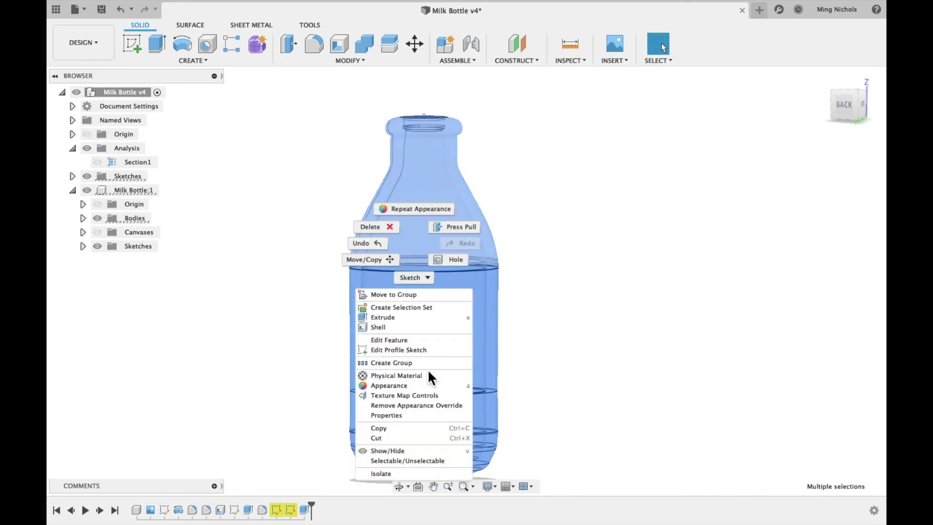
{"action": "left_click", "coordinate": [430, 385]}
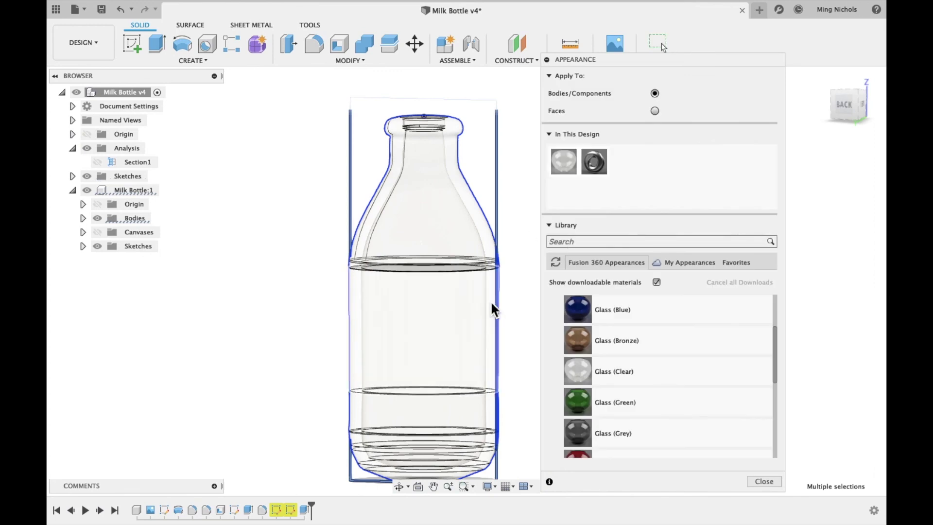
{"action": "left_click", "coordinate": [656, 351]}
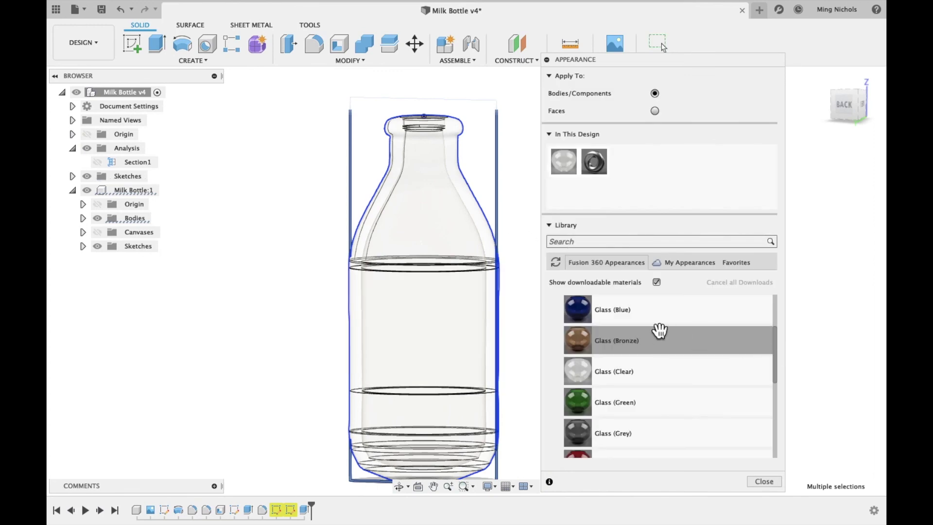
{"action": "scroll", "coordinate": [632, 322], "scroll_direction": "up", "scroll_amount": 10}
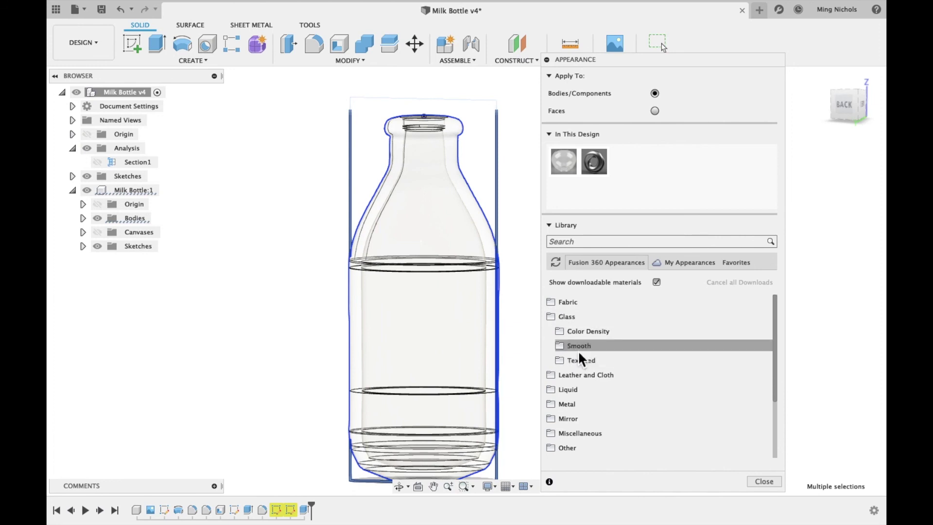
{"action": "scroll", "coordinate": [572, 438], "scroll_direction": "down", "scroll_amount": 3}
{"action": "scroll", "coordinate": [572, 398], "scroll_direction": "down", "scroll_amount": 3}
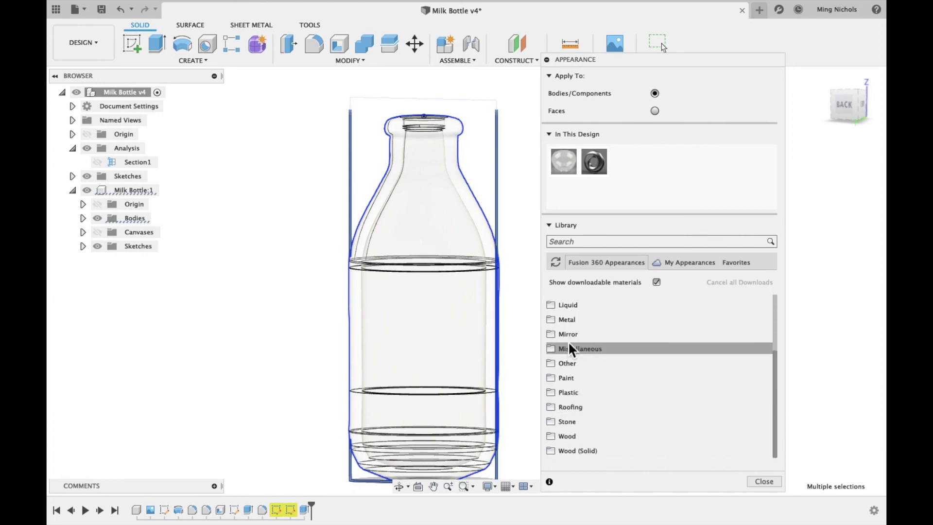
- Expand the Metal appearances and remove the clear glass appearance from the design
{"action": "left_click", "coordinate": [566, 319]}
{"action": "scroll", "coordinate": [588, 411], "scroll_direction": "down", "scroll_amount": 3}
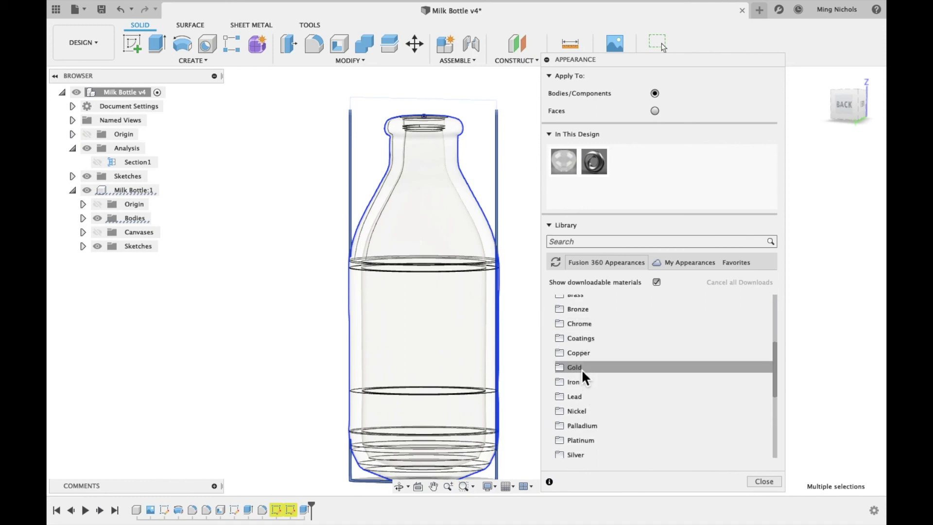
{"action": "left_click_drag", "start_coordinate": [582, 369], "coordinate": [420, 322]}
{"action": "right_click", "coordinate": [562, 167]}
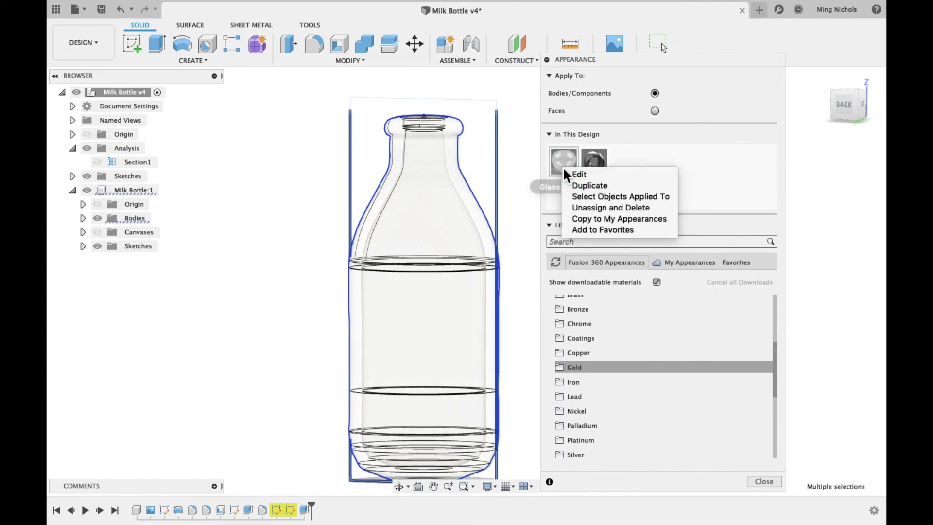
{"action": "left_click", "coordinate": [597, 207]}
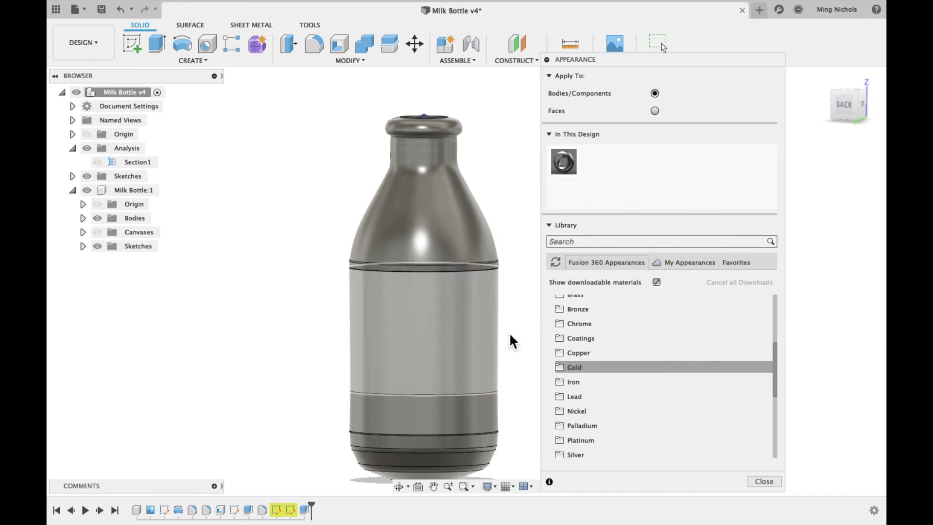
- Apply Gold - Polished from Metal > Gold to the bottle and close the panel
{"action": "left_click", "coordinate": [575, 367]}
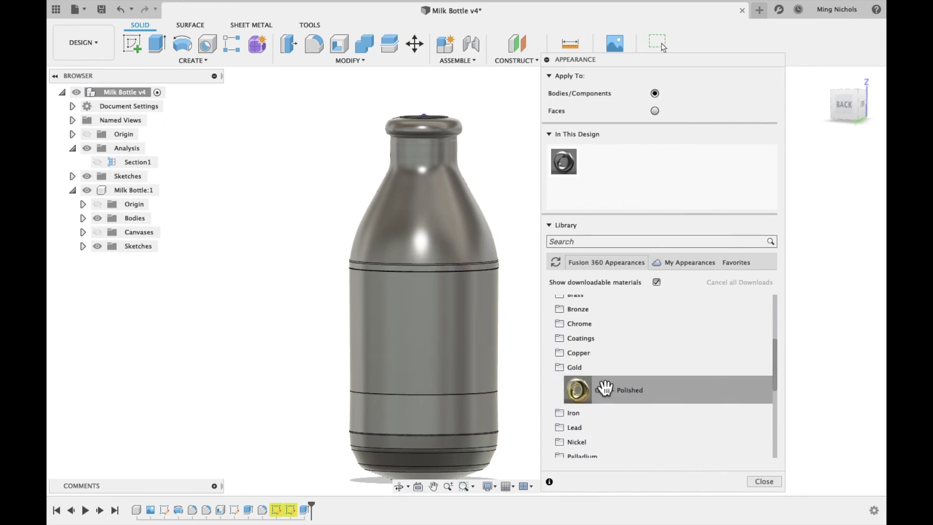
{"action": "left_click_drag", "start_coordinate": [604, 387], "coordinate": [416, 298]}
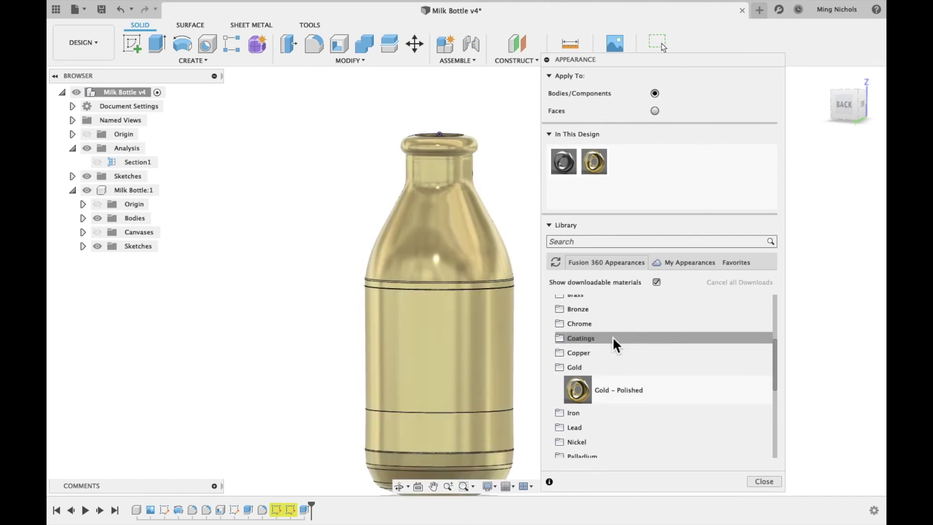
{"action": "scroll", "coordinate": [612, 336], "scroll_direction": "up", "scroll_amount": 4}
{"action": "scroll", "coordinate": [613, 344], "scroll_direction": "up", "scroll_amount": 3}
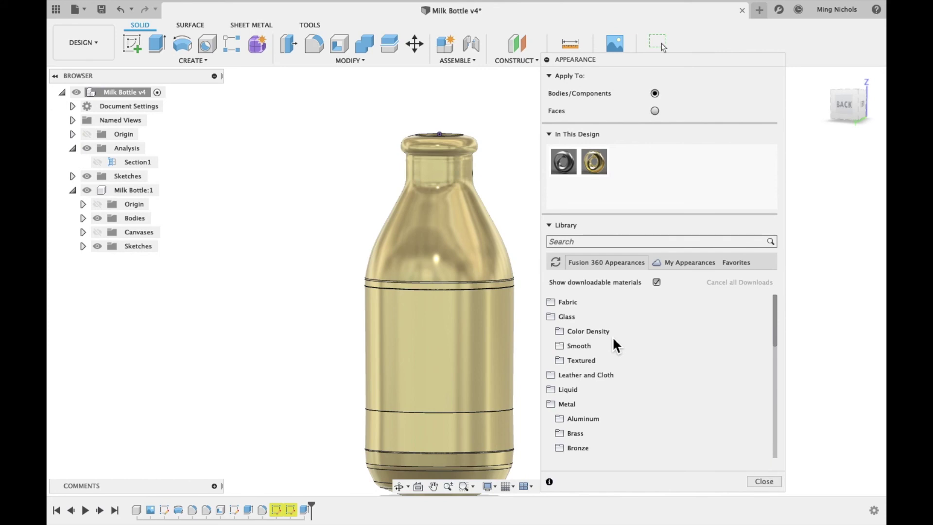
{"action": "left_click", "coordinate": [768, 482]}
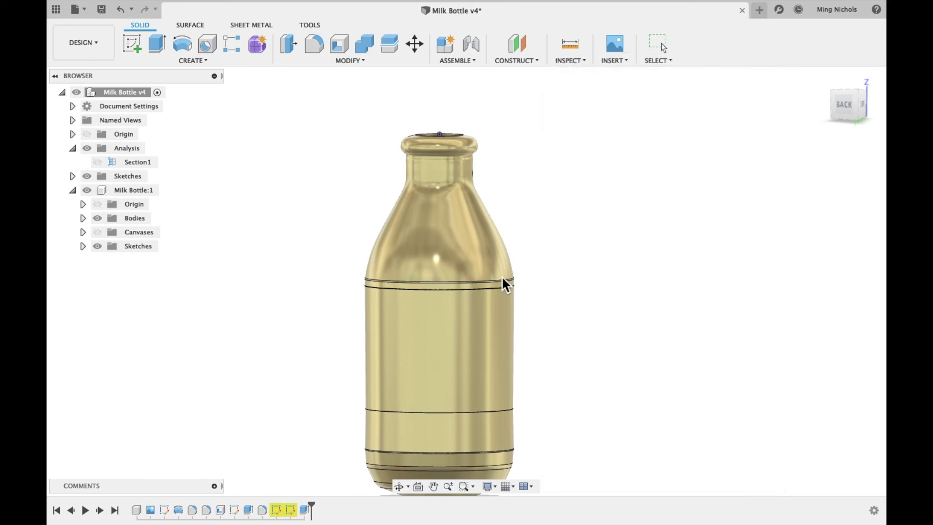
{"action": "scroll", "coordinate": [501, 275], "scroll_direction": "up", "scroll_amount": 5, "text": "shift"}
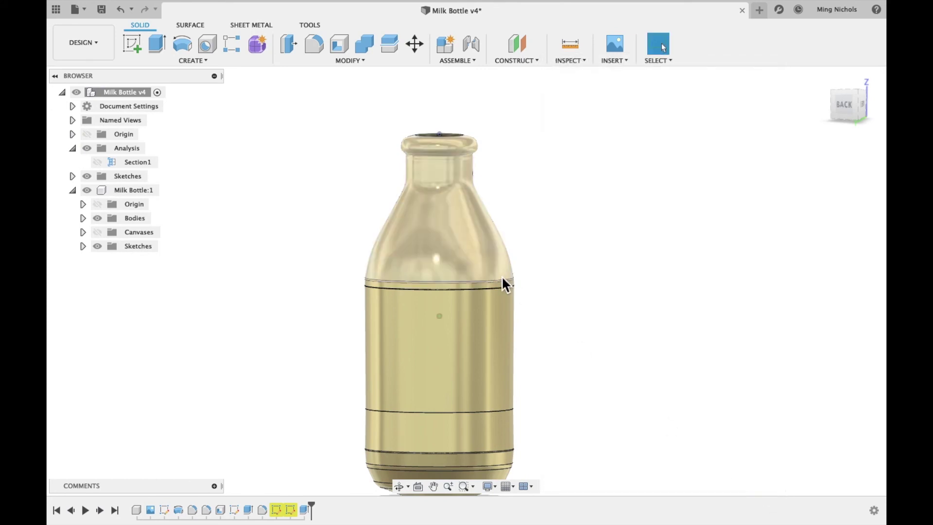
{"action": "scroll", "coordinate": [501, 275], "scroll_direction": "up", "scroll_amount": 10, "text": "shift"}
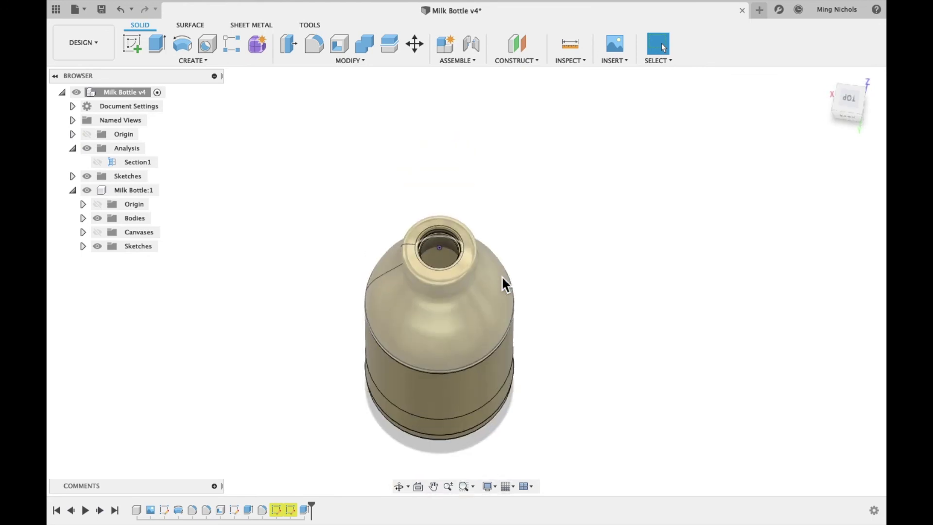
{"action": "mouse_move", "coordinate": [470, 7]}
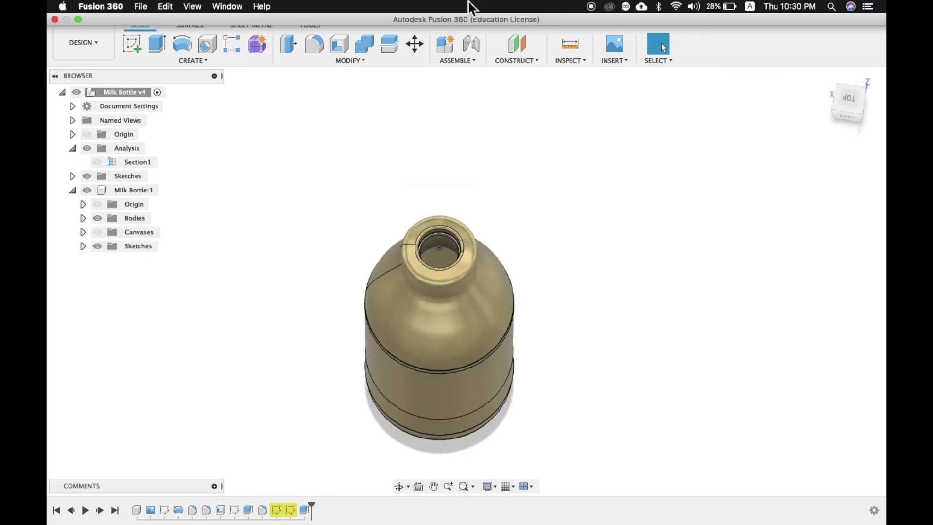